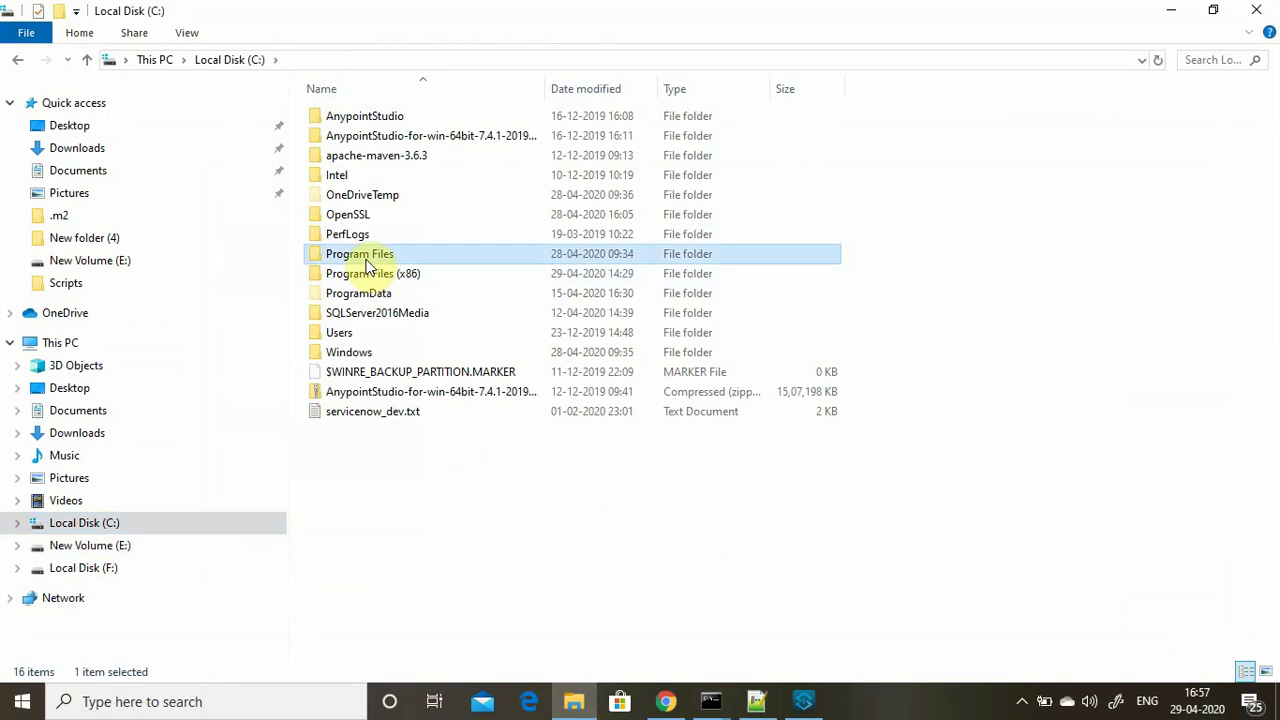
# Browse Program Files > Java > jdk1.8.0_231 > bin and select keytool.exe.
pyautogui.click(347, 275)
pyautogui.doubleClick(347, 275)
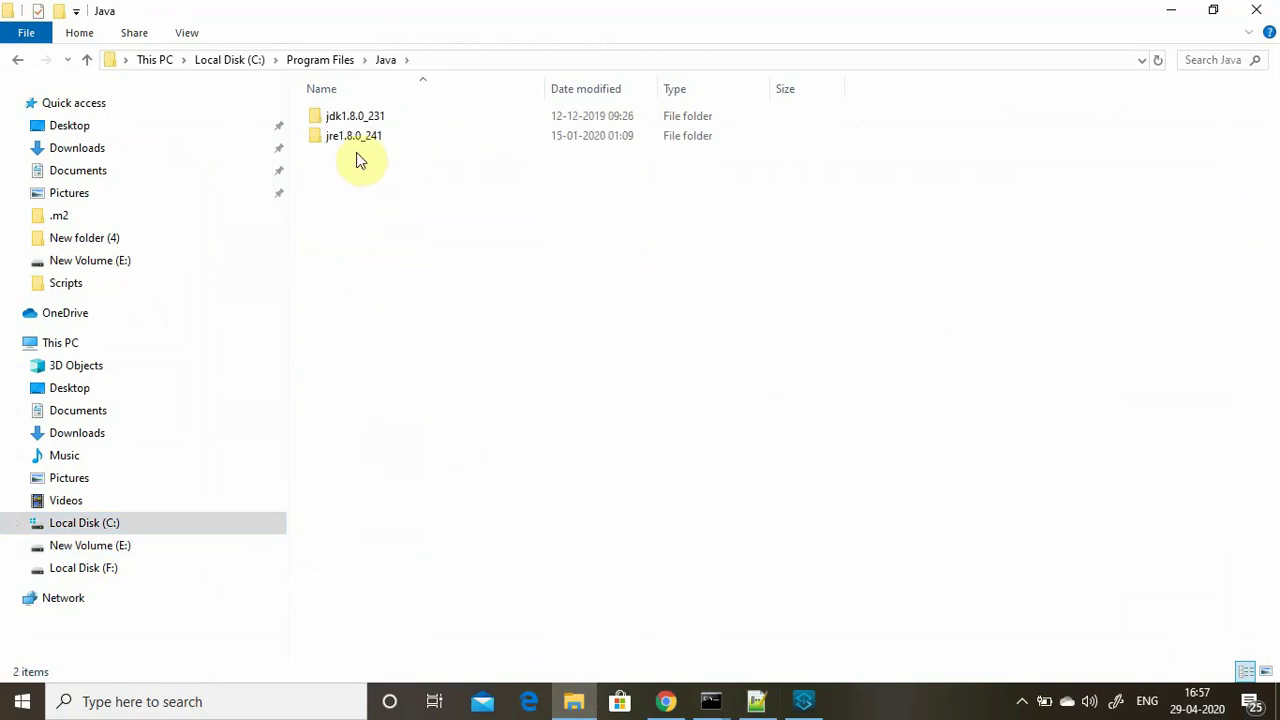
pyautogui.doubleClick(352, 118)
pyautogui.doubleClick(336, 117)
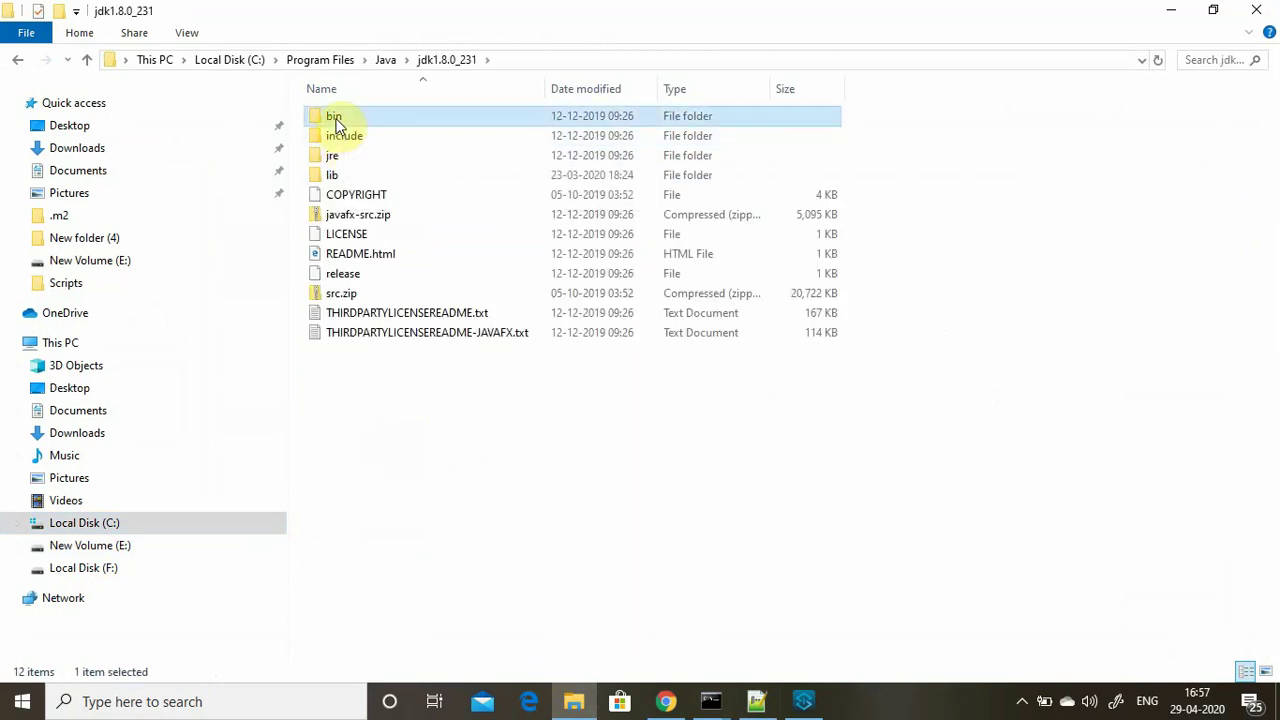
pyautogui.click(343, 275)
pyautogui.scroll(-9, 343, 276)
pyautogui.click(343, 276)
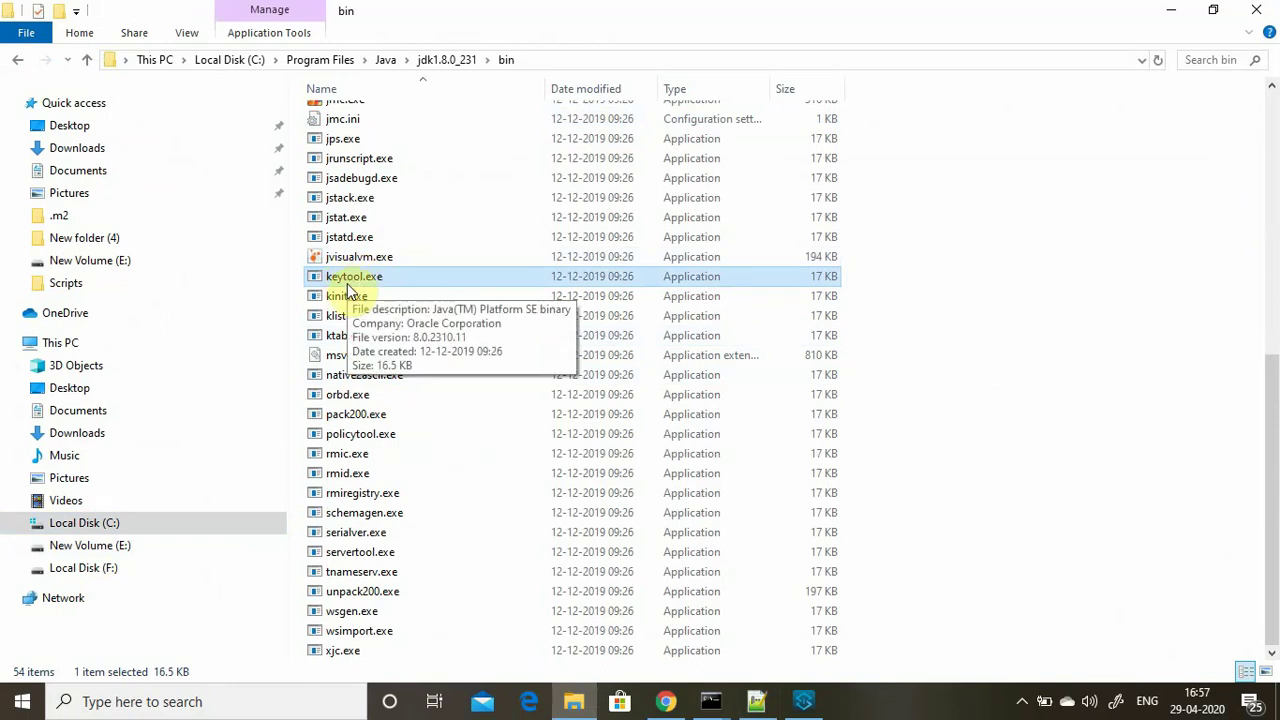
# Review the one-way and two-way SSL diagram slides, then return to the Two-WaySSL script.
pyautogui.click(1165, 12)
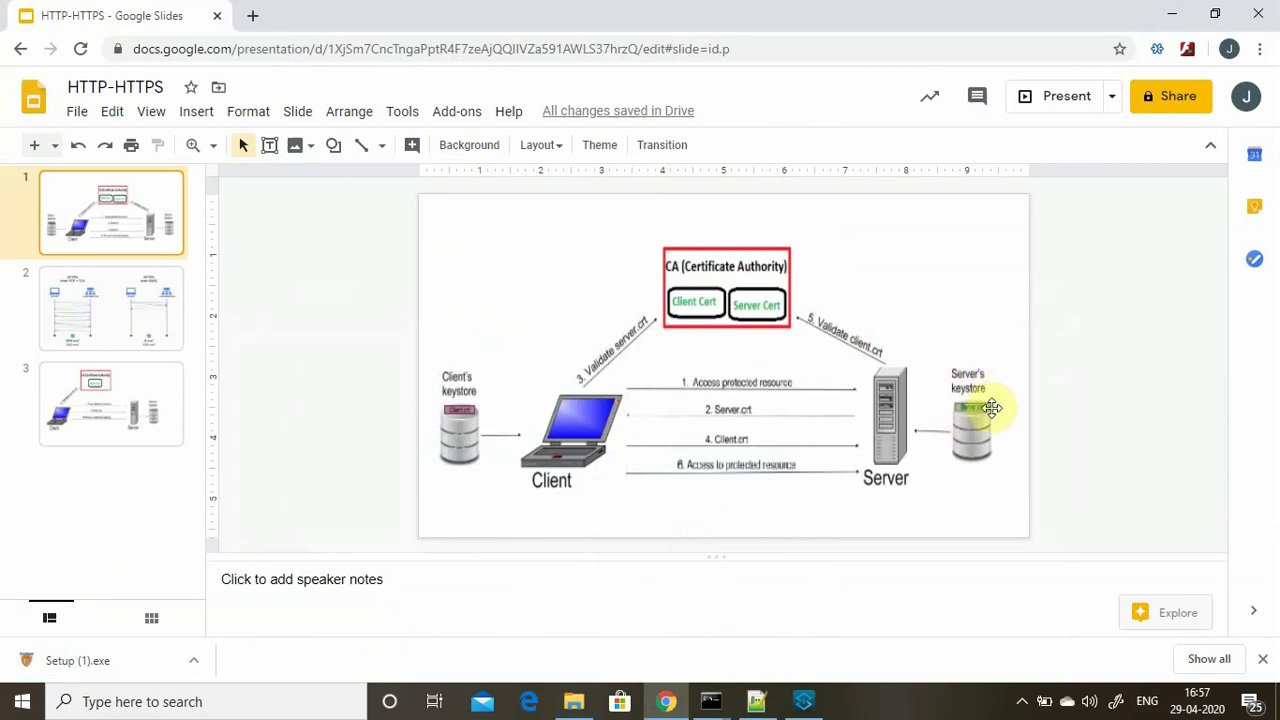
pyautogui.click(94, 422)
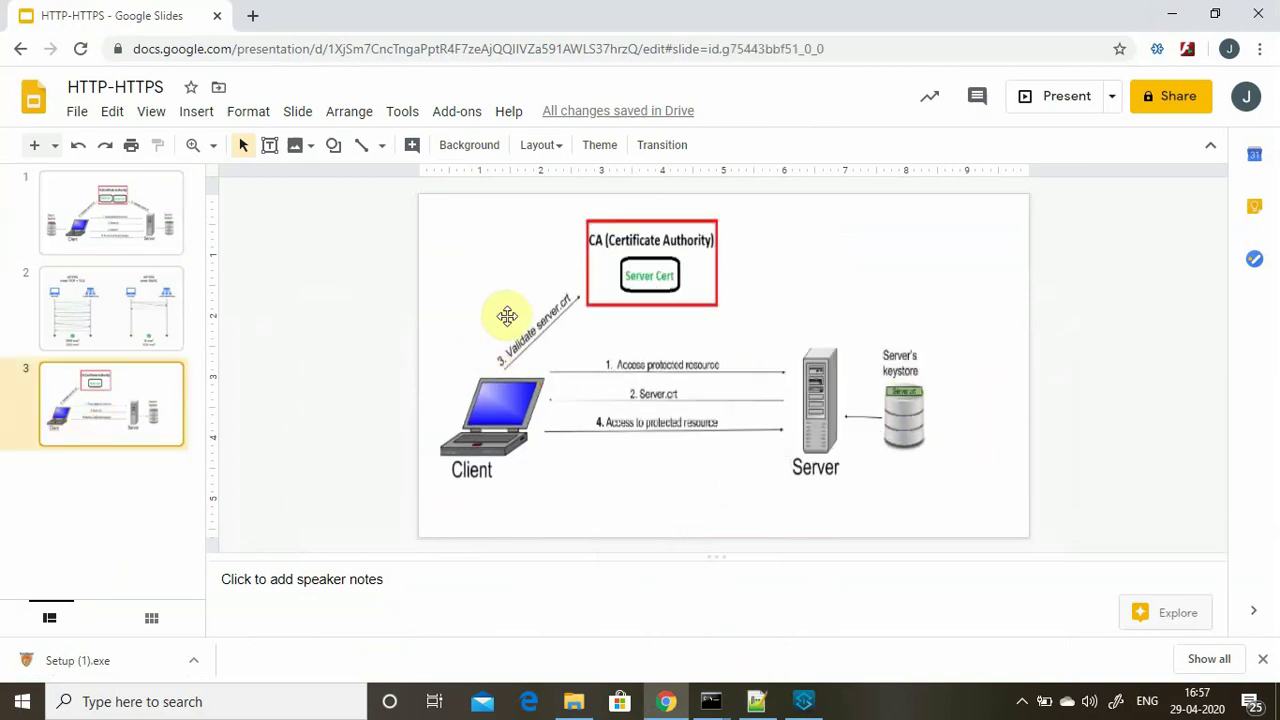
pyautogui.click(80, 228)
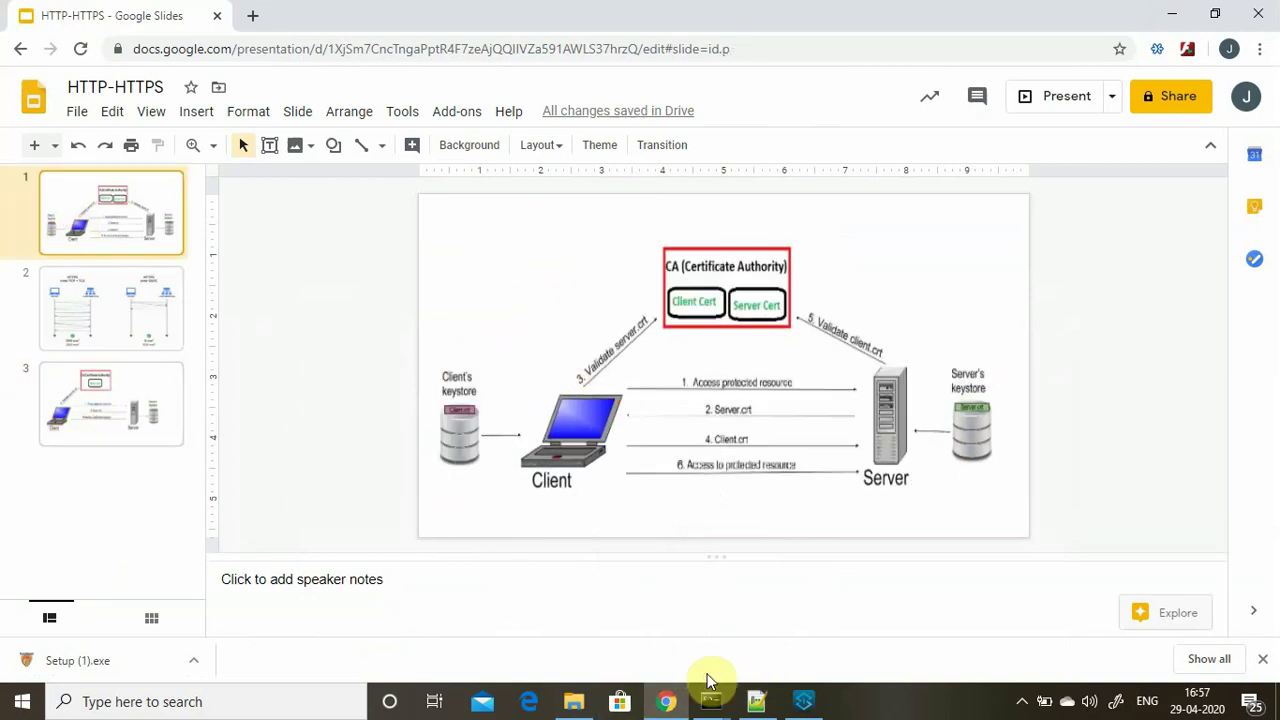
pyautogui.click(757, 700)
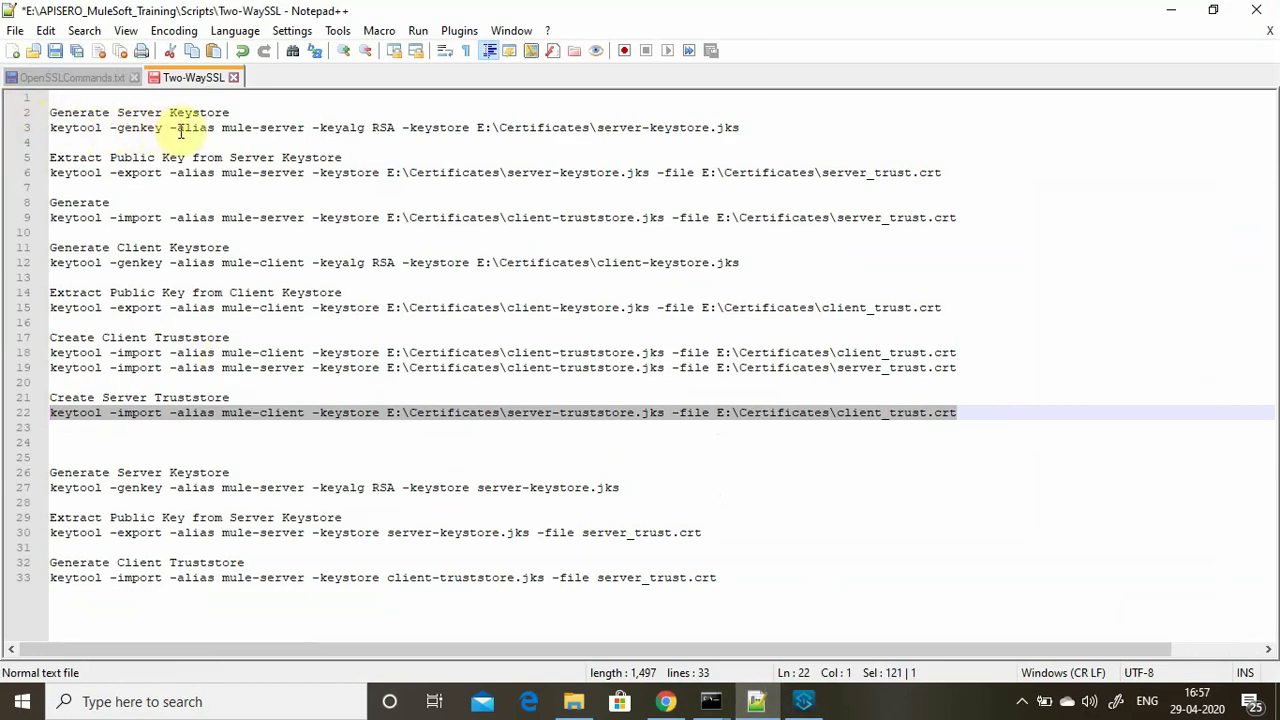
# Copy the line 3 server keystore genkey command and run it in Command Prompt.
pyautogui.moveTo(221, 128); pyautogui.dragTo(40, 122)
pyautogui.hotkey('ctrl', 'z')
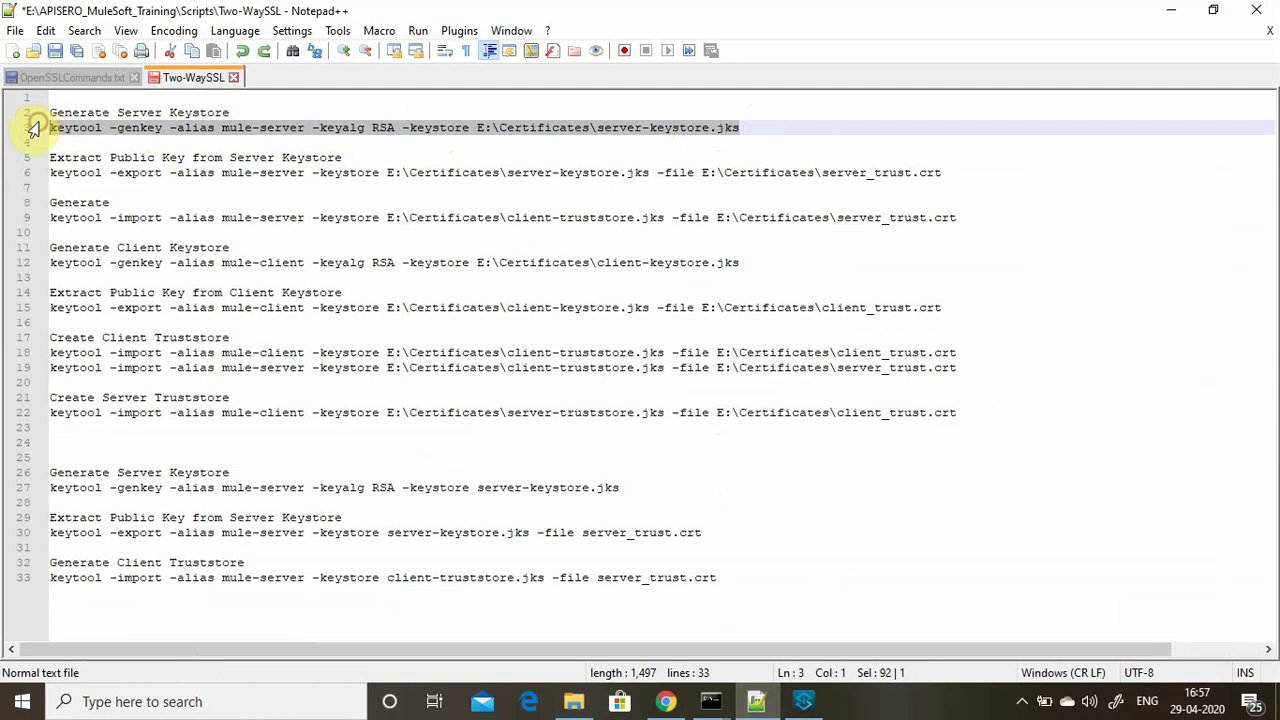
pyautogui.moveTo(710, 701)
pyautogui.click(636, 658)
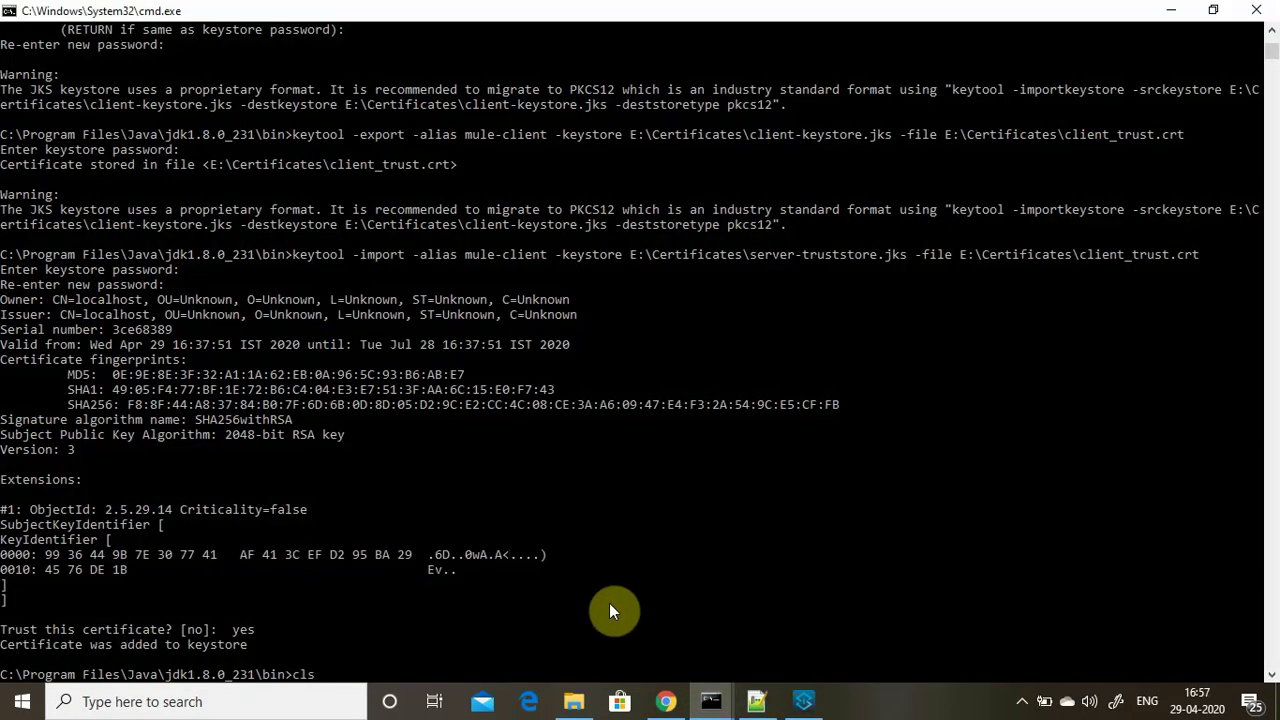
pyautogui.press('Return')
pyautogui.write('keytool -genkey -alias mule-server -keyalg RSA -keystore E:\\Certificates\\server-keystore.jks')
pyautogui.press('Return')
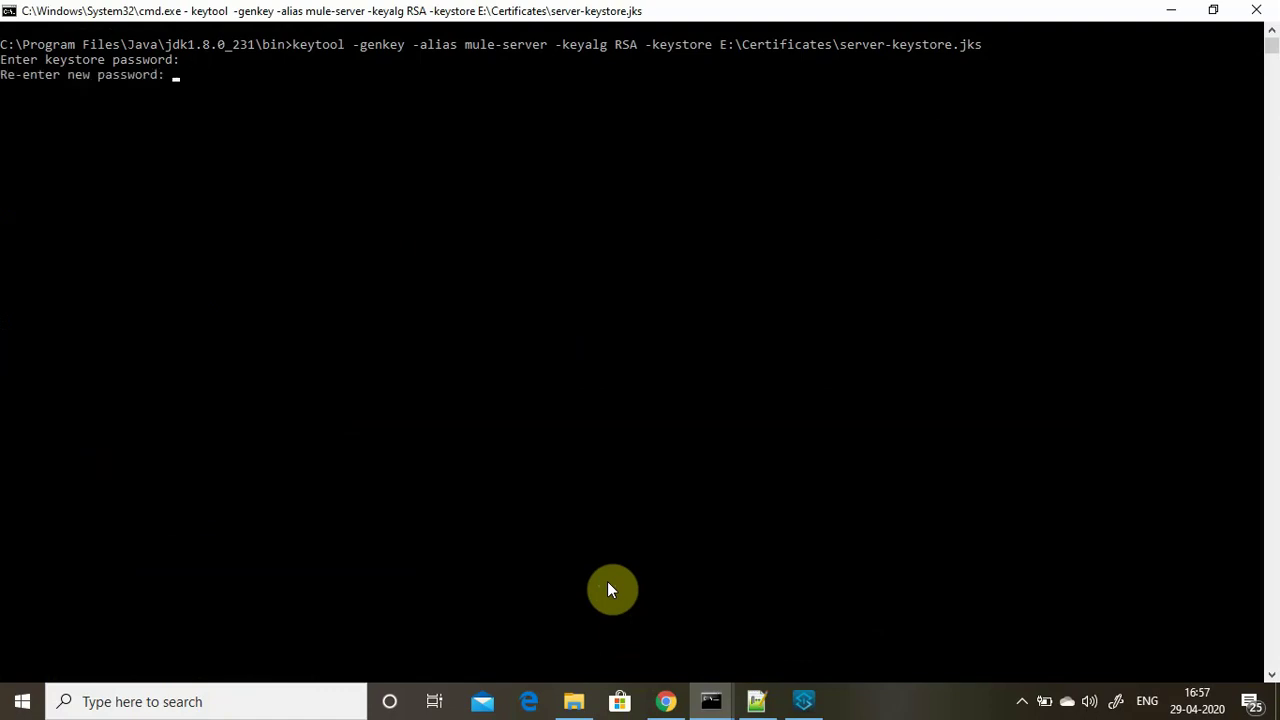
# Confirm the keystore password, accept CN=localhost with default details, and confirm the key password.
pyautogui.press('Return')
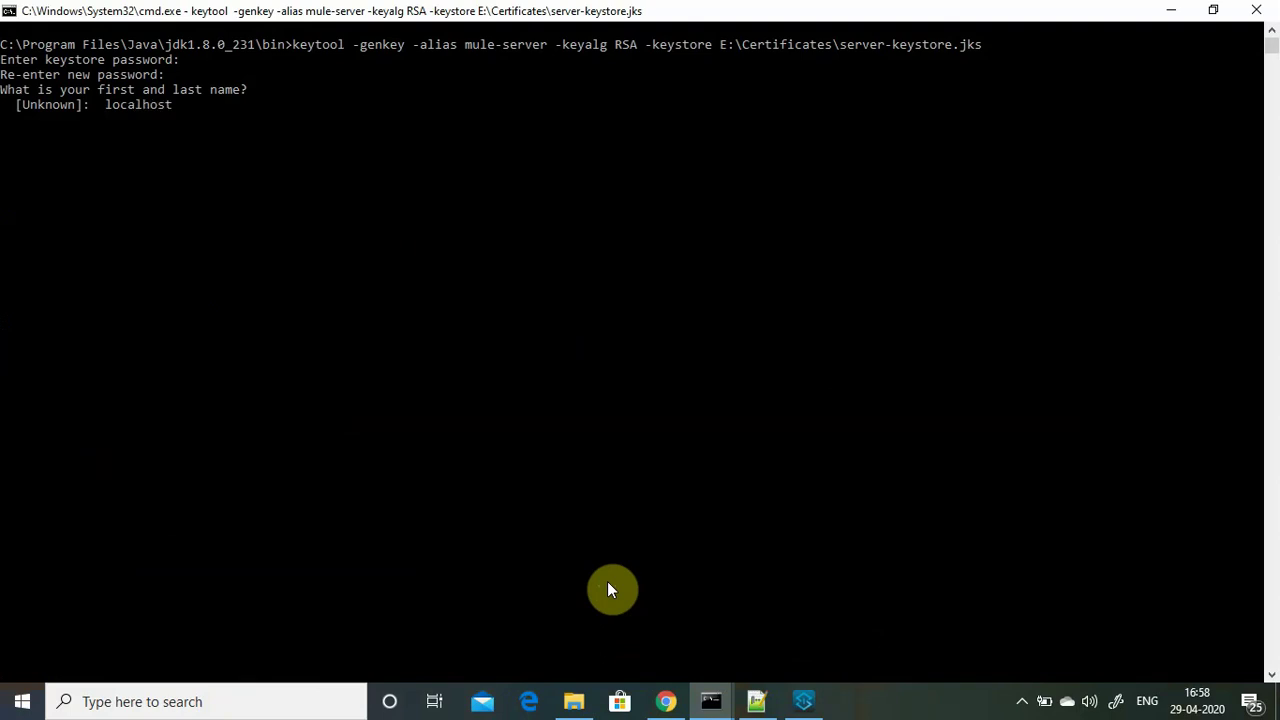
pyautogui.press('Return')
pyautogui.press('Return')
pyautogui.press('Return')
pyautogui.press('Return')
pyautogui.press('Return')
pyautogui.press('Return')
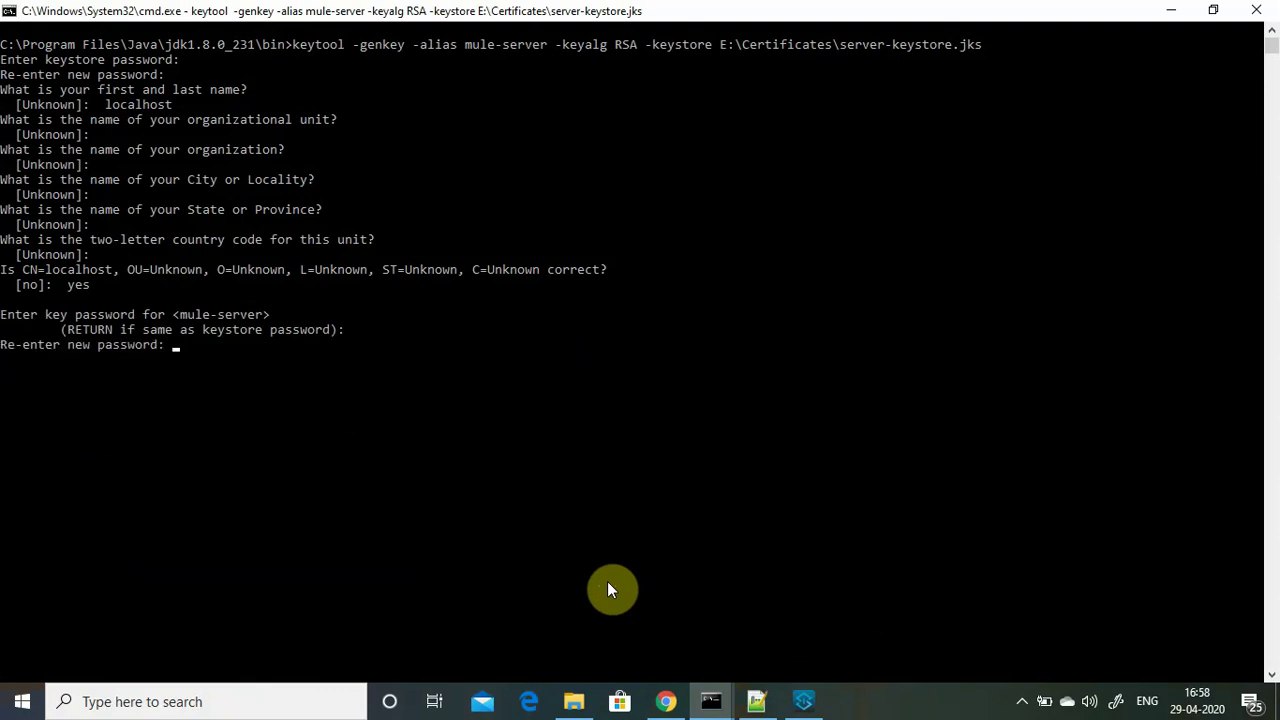
pyautogui.press('Return')
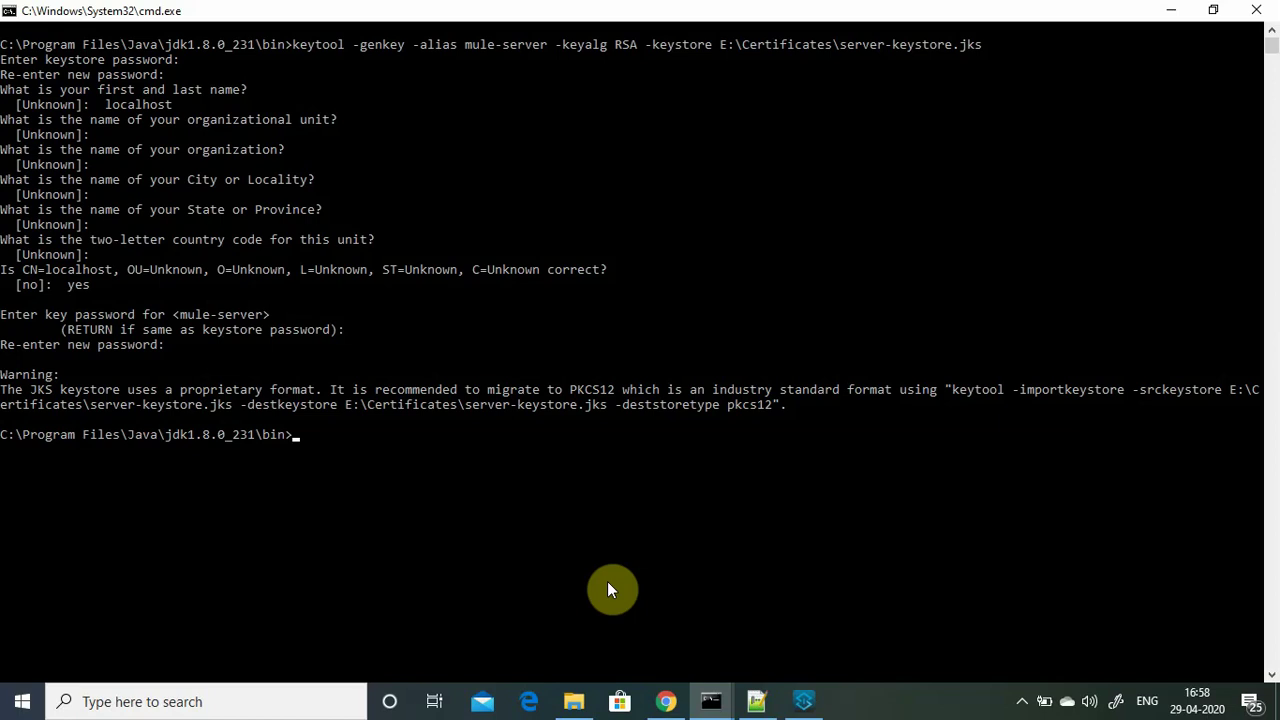
# Verify server-keystore.jks exists in E:\Certificates.
pyautogui.click(578, 700)
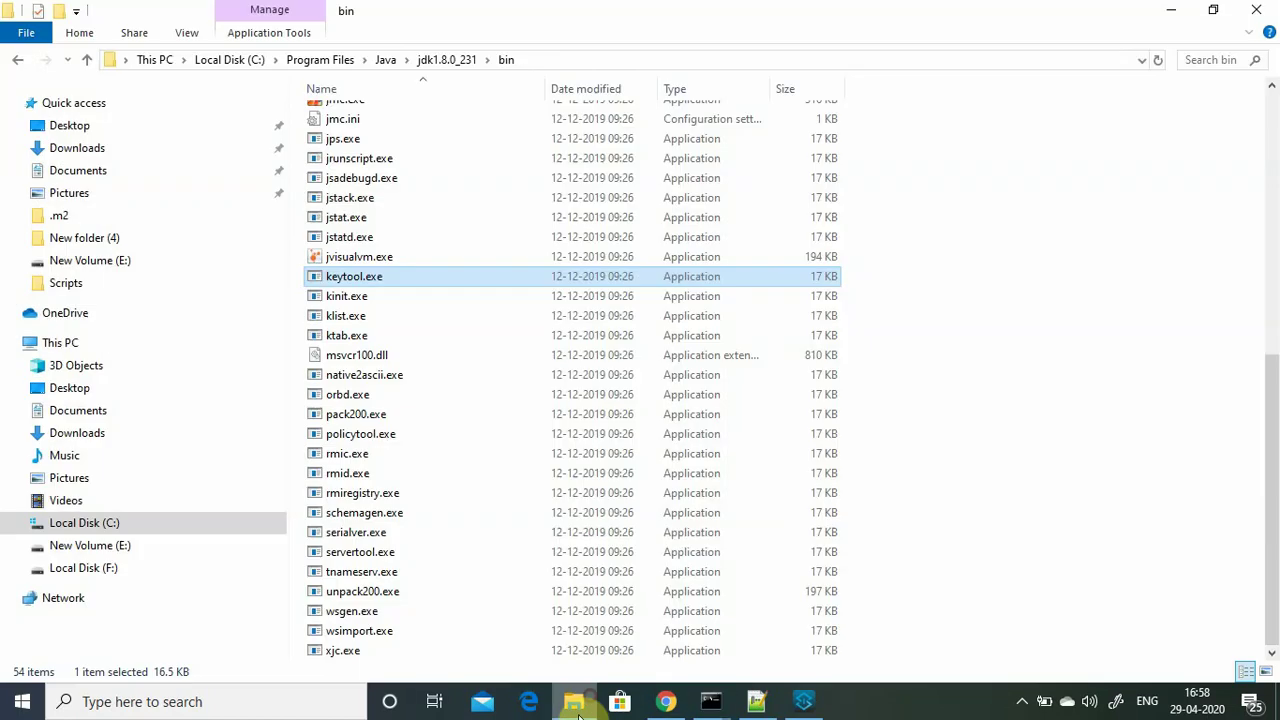
pyautogui.click(100, 546)
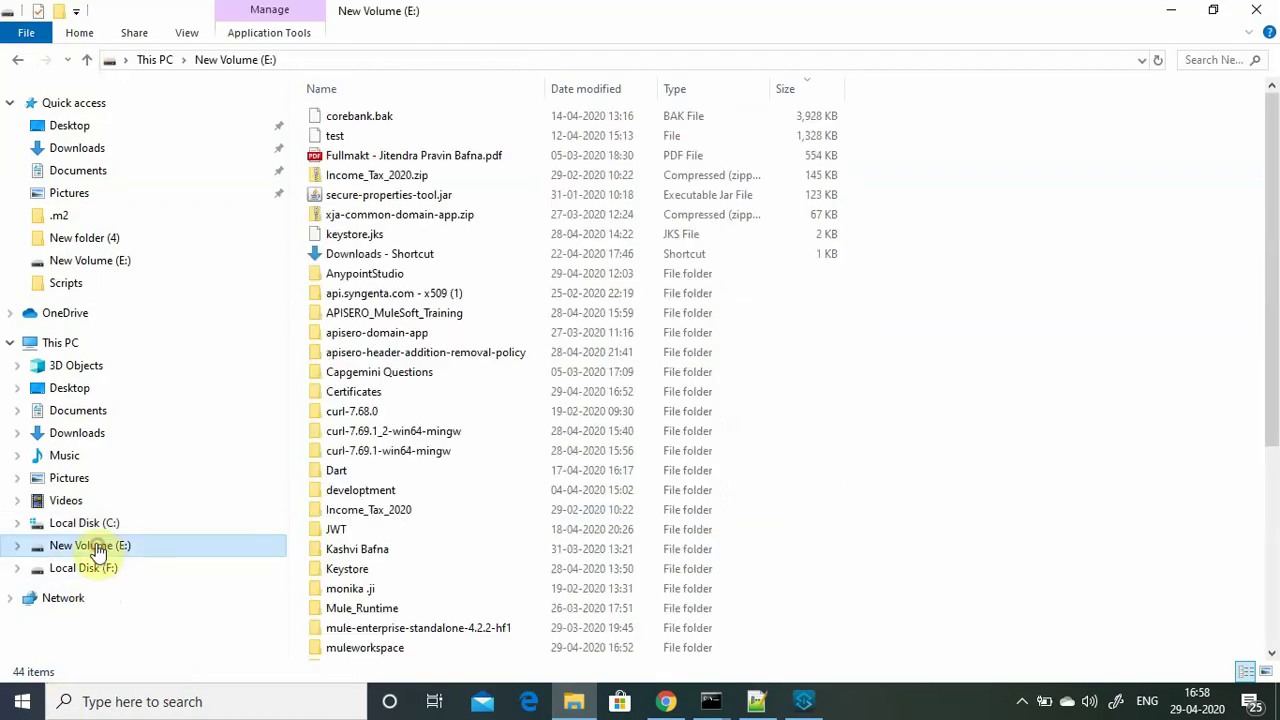
pyautogui.doubleClick(358, 393)
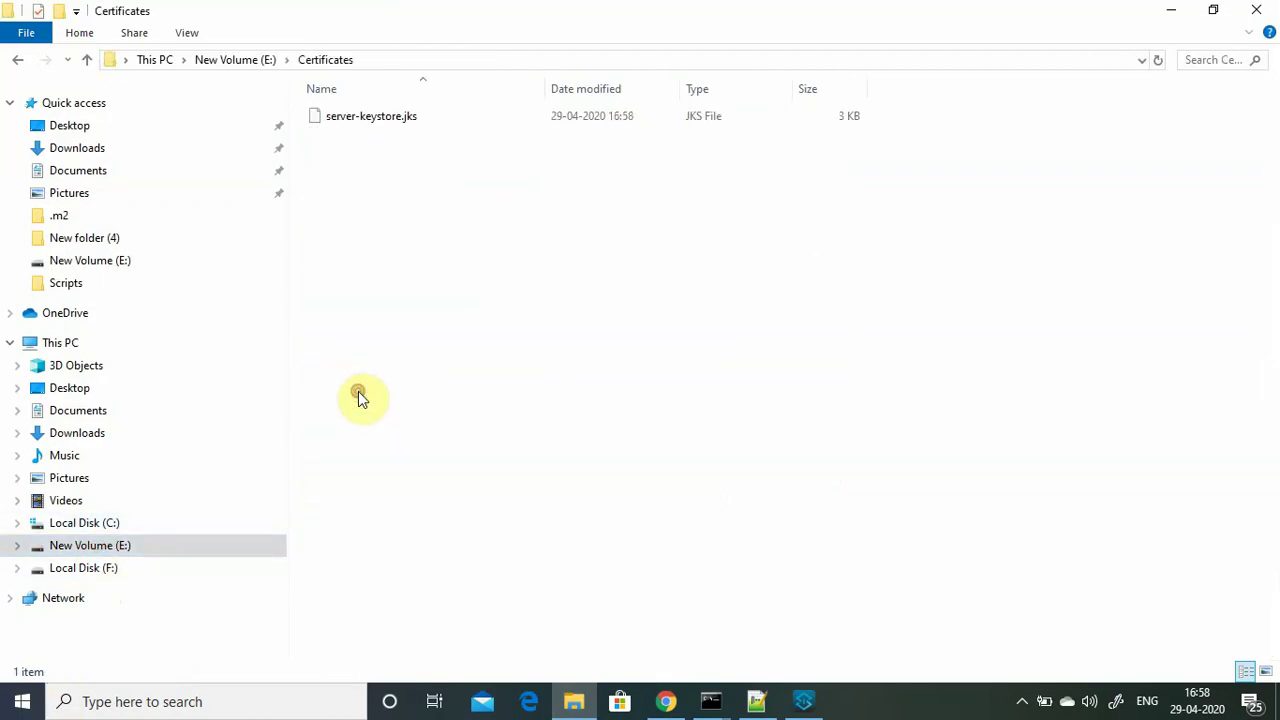
pyautogui.click(386, 122)
# Select the line 6 keytool -export command for mule-server in the Two-WaySSL script.
pyautogui.click(668, 702)
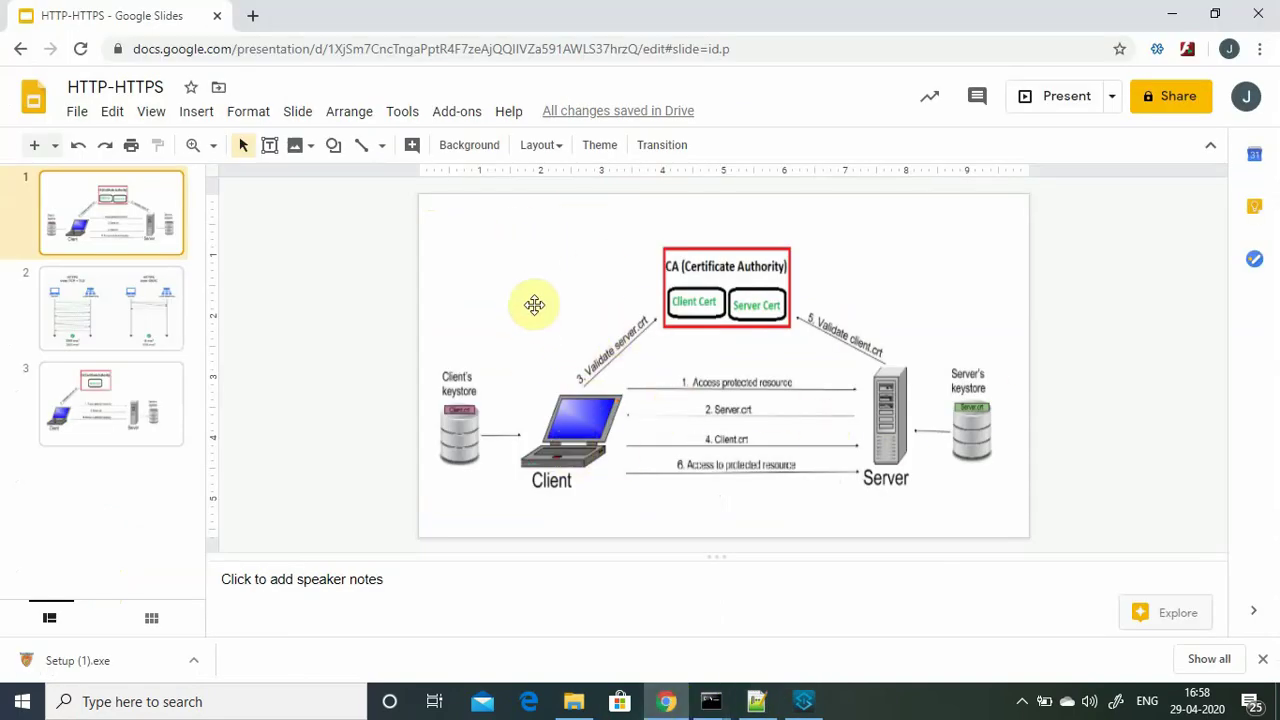
pyautogui.click(1169, 16)
pyautogui.click(758, 703)
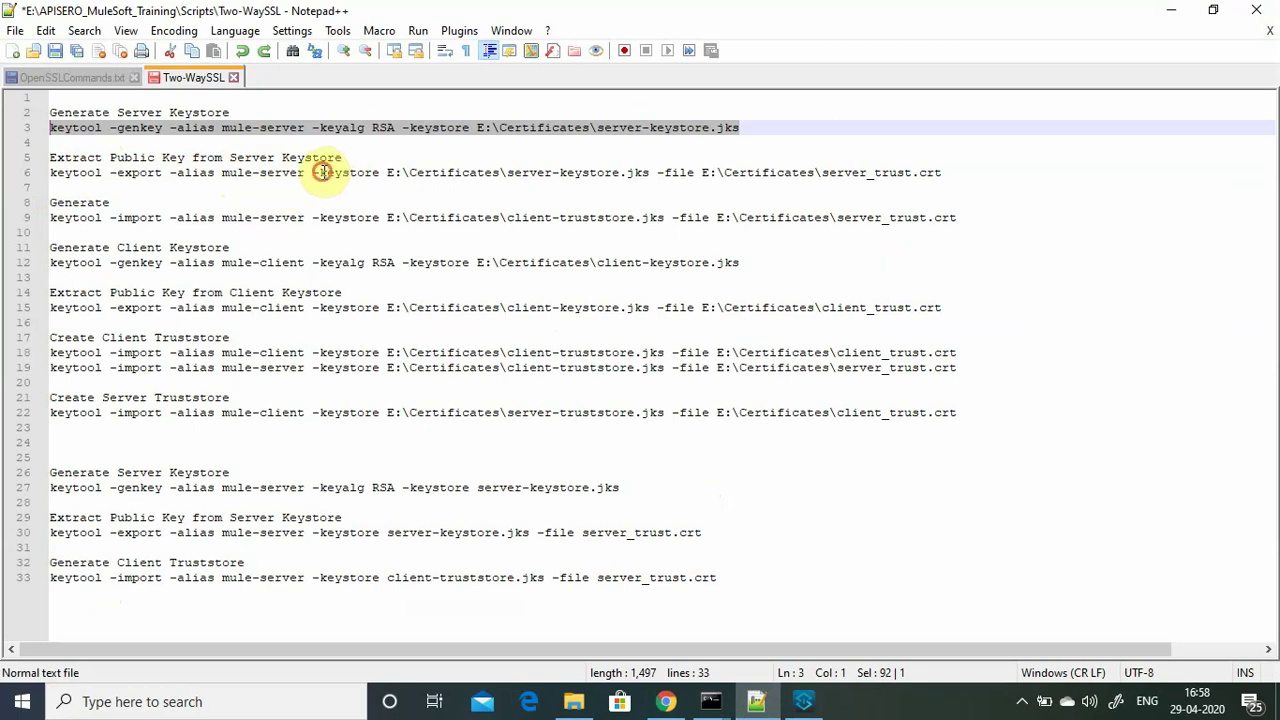
pyautogui.moveTo(322, 172); pyautogui.dragTo(643, 174)
pyautogui.click(650, 172)
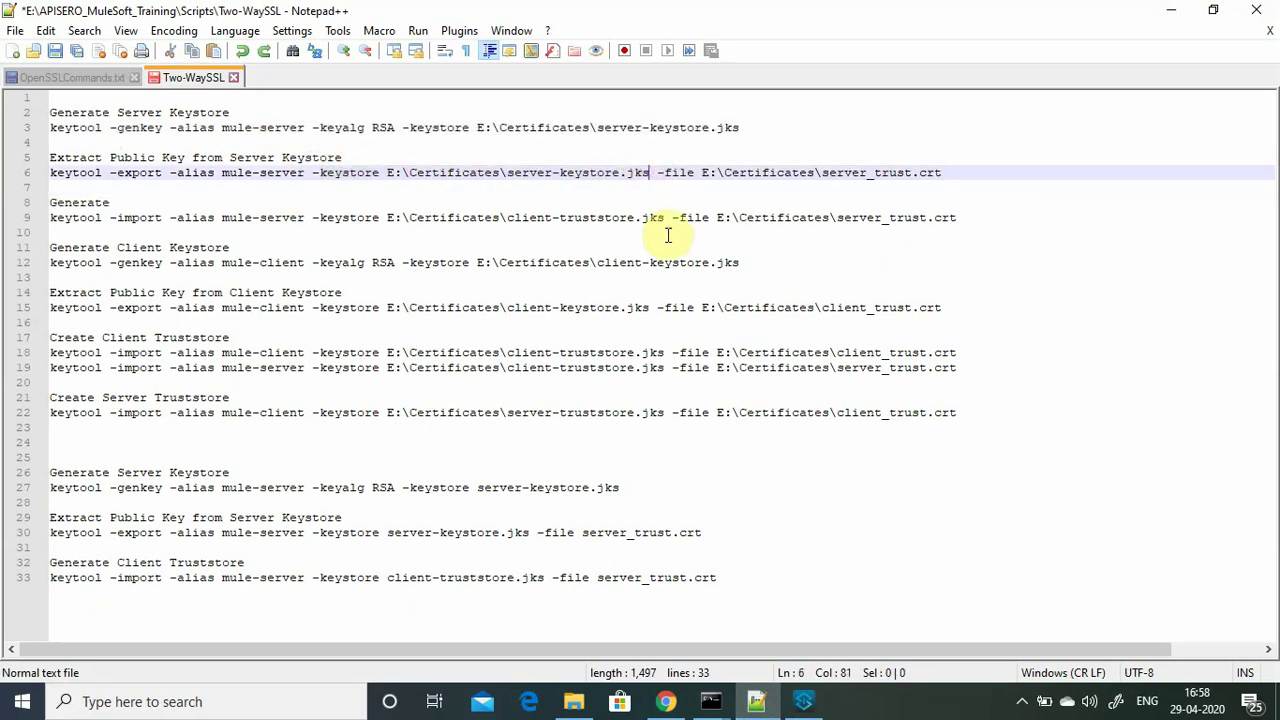
pyautogui.moveTo(951, 172); pyautogui.dragTo(52, 174)
pyautogui.hotkey('ctrl', 'c')
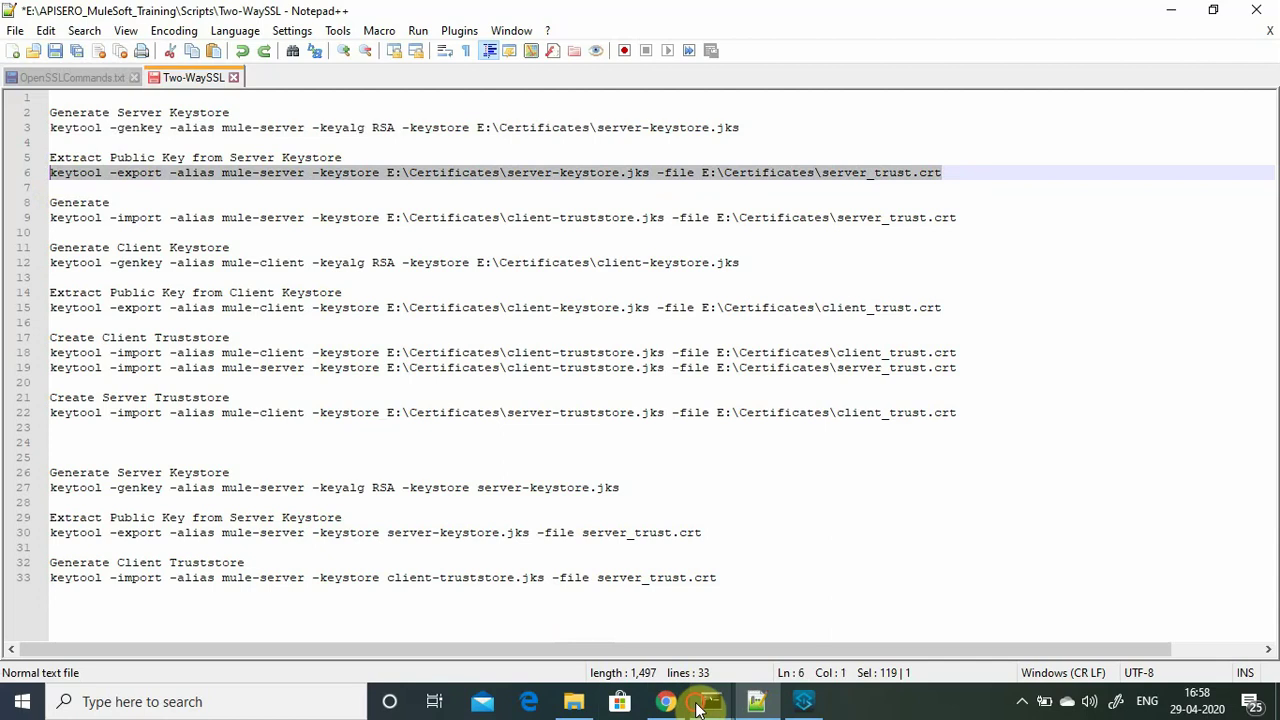
pyautogui.click(711, 701)
pyautogui.click(648, 640)
# Paste and run the keytool -export command, entering the keystore password.
pyautogui.hotkey('ctrl', 'v')
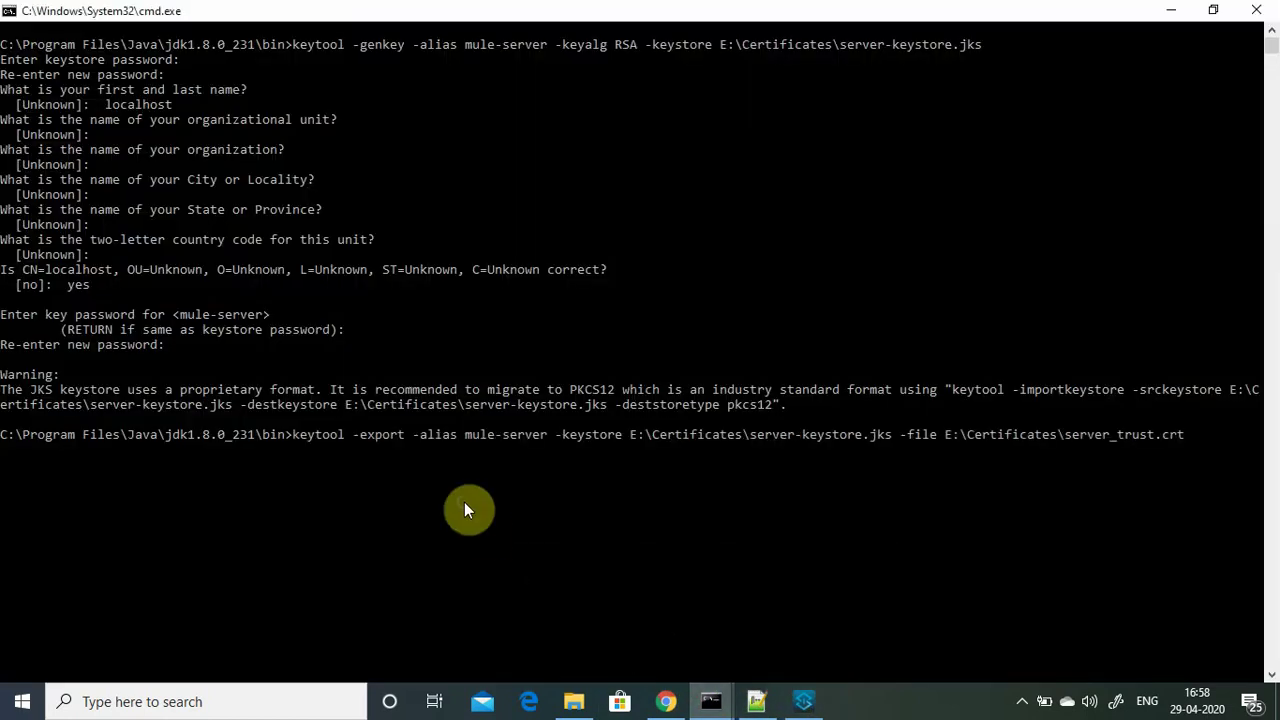
pyautogui.press('Return')
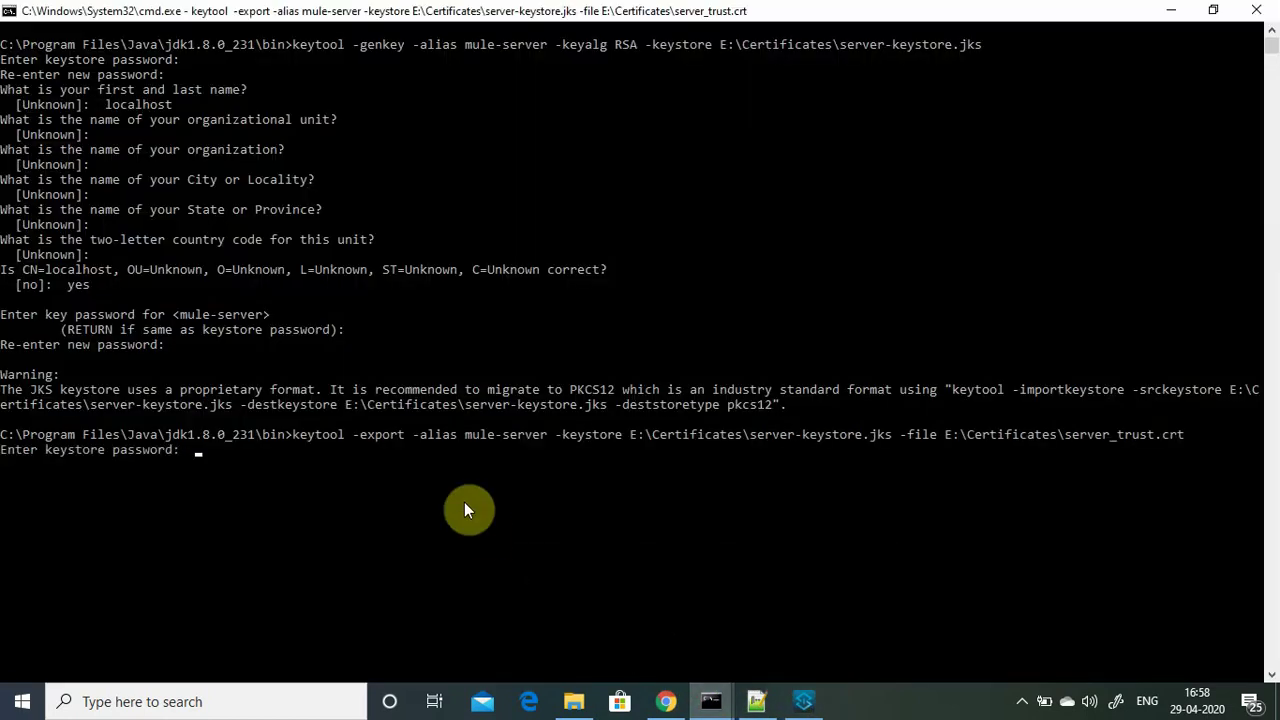
pyautogui.press('Return')
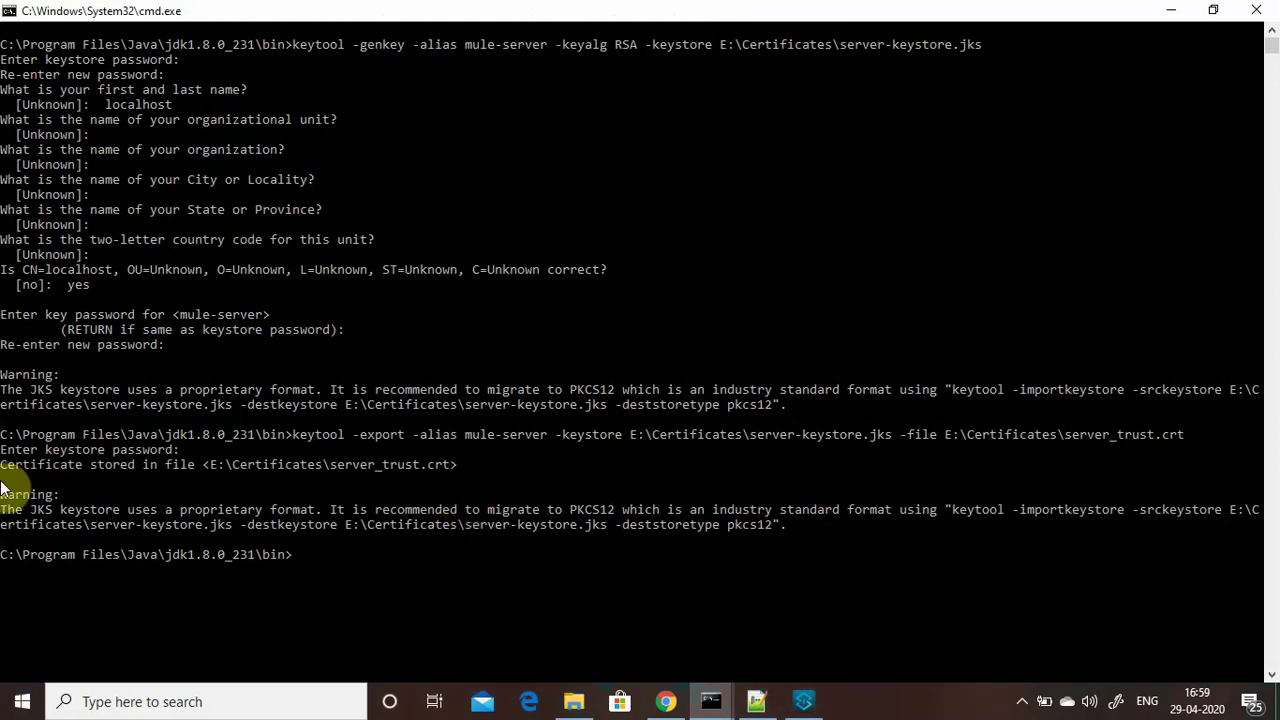
# Confirm server_trust.crt appears in E:\Certificates, then minimize Explorer and Command Prompt.
pyautogui.click(573, 703)
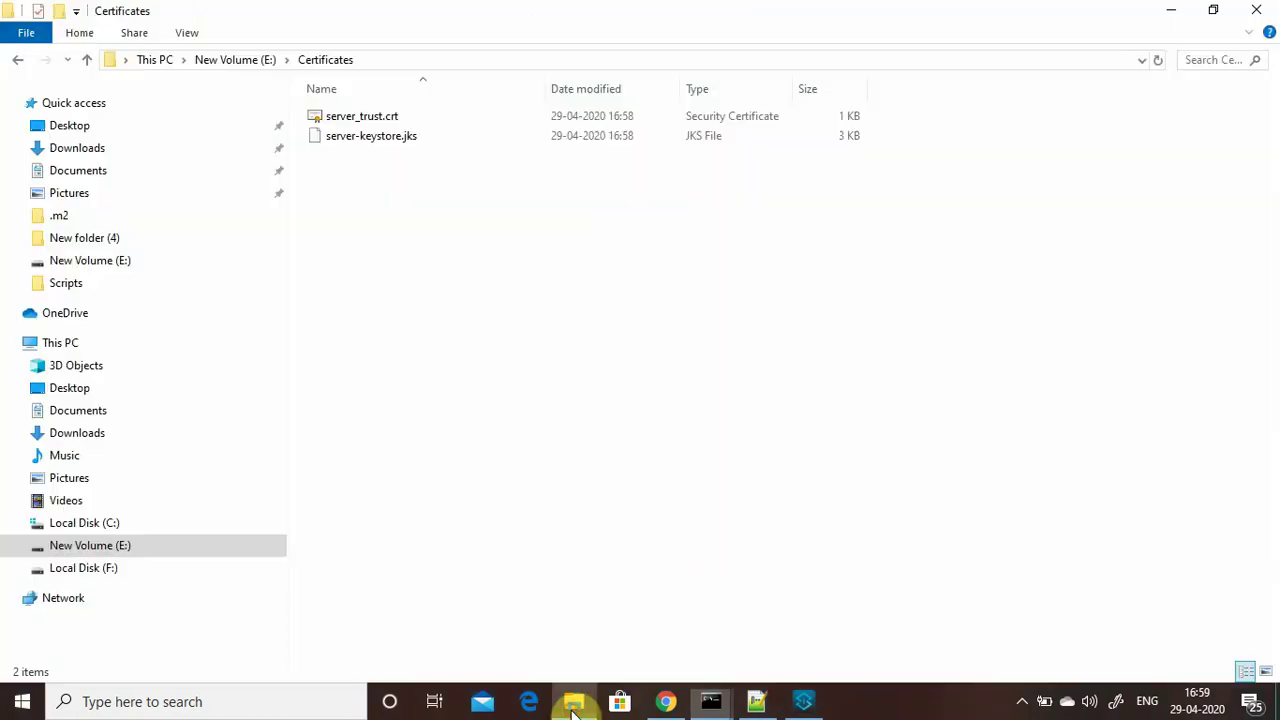
pyautogui.click(345, 116)
pyautogui.click(1171, 10)
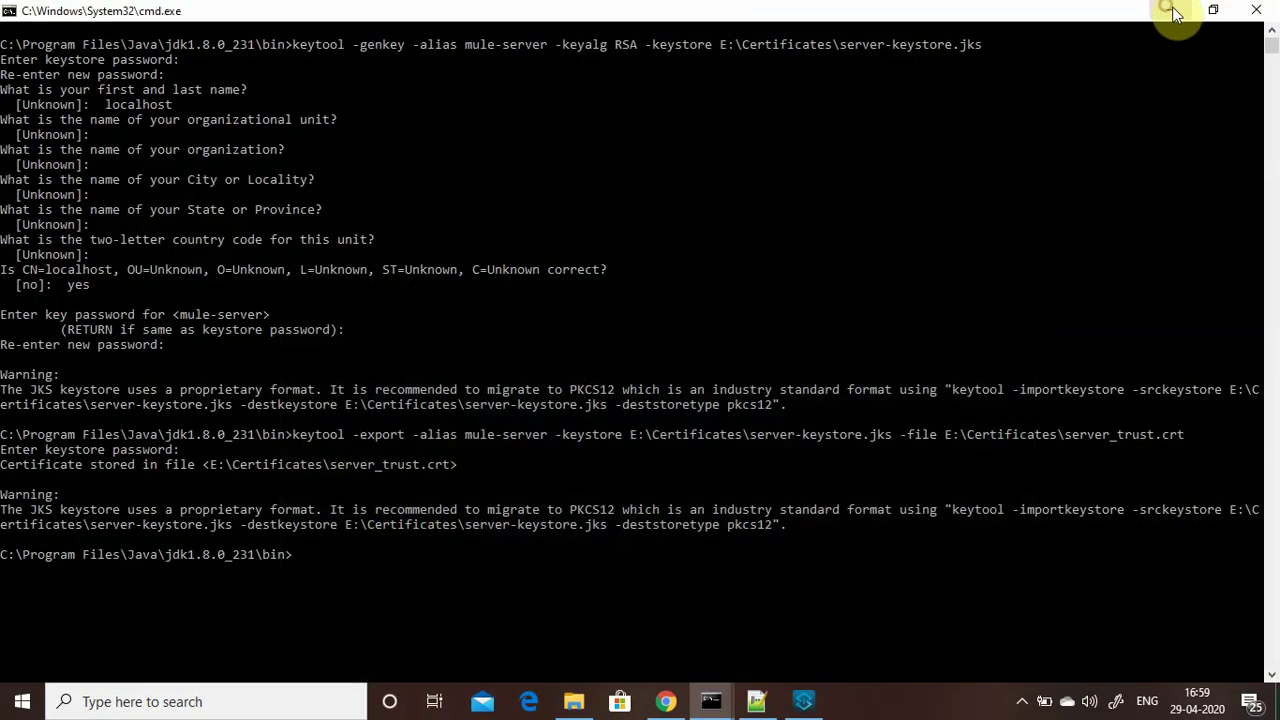
pyautogui.click(1171, 10)
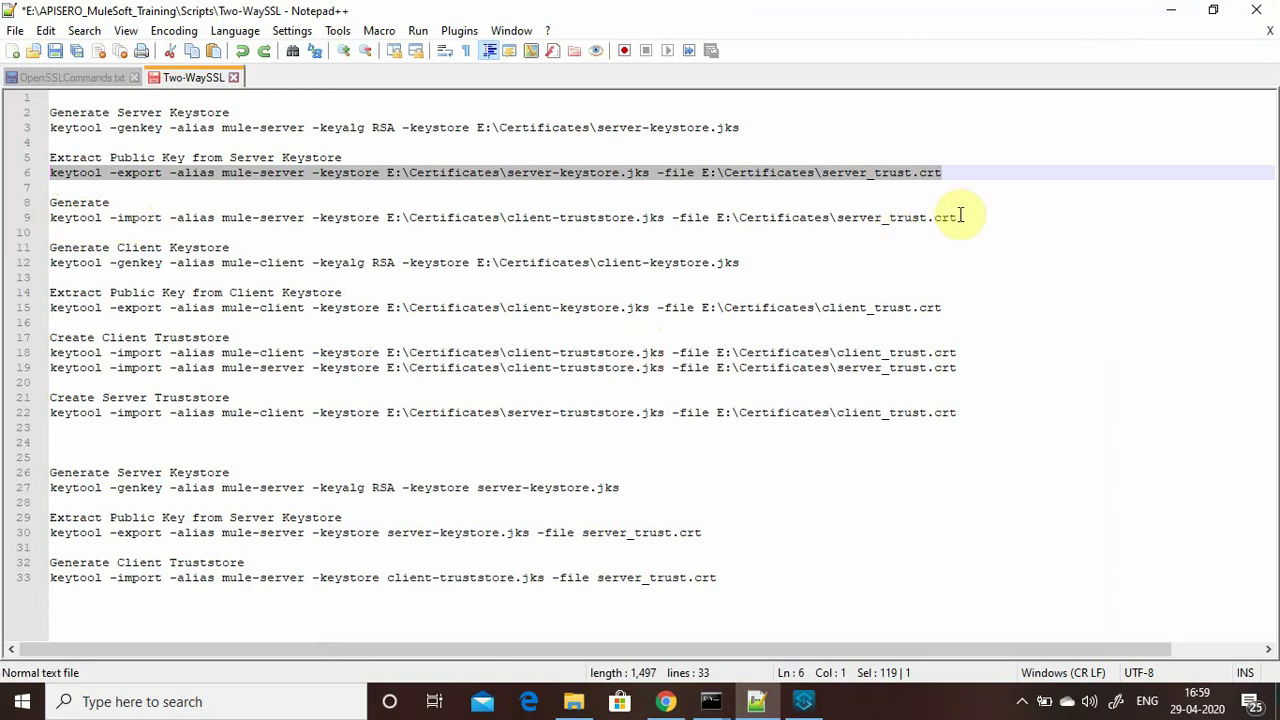
# Examine the certificate and keystore paths in the line 9 and line 6 commands.
pyautogui.moveTo(957, 217); pyautogui.dragTo(724, 218)
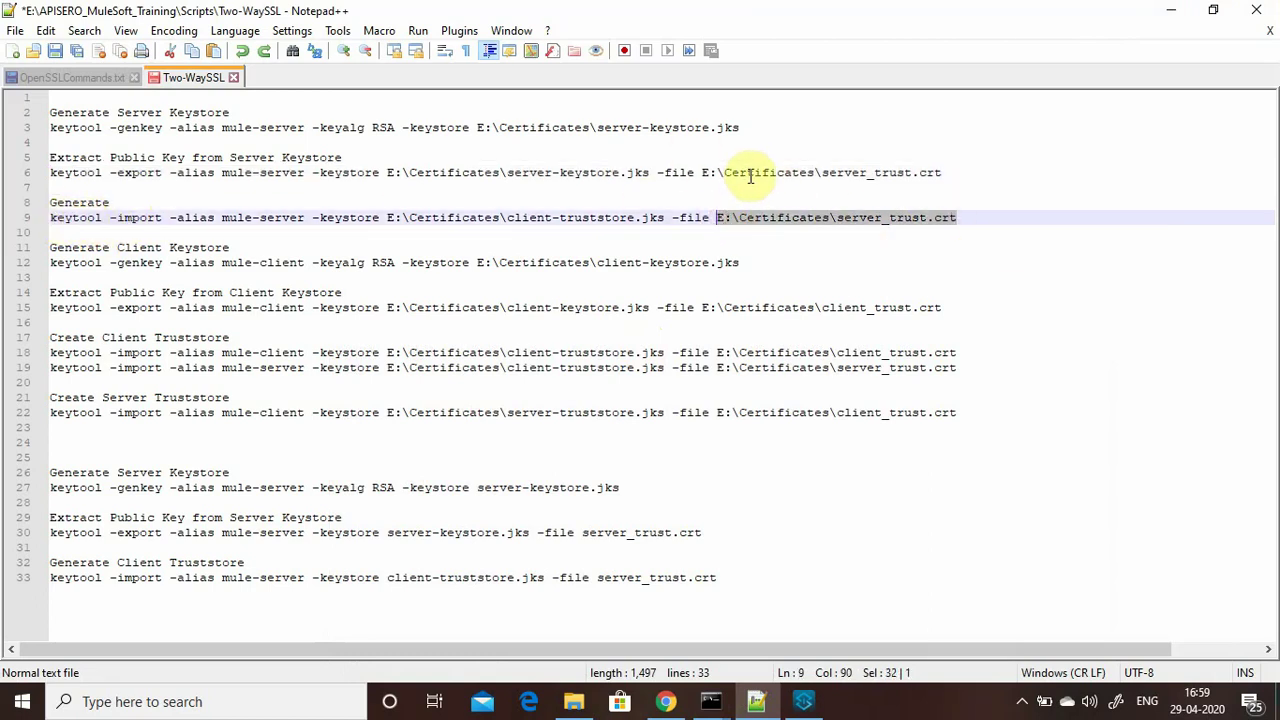
pyautogui.click(937, 221)
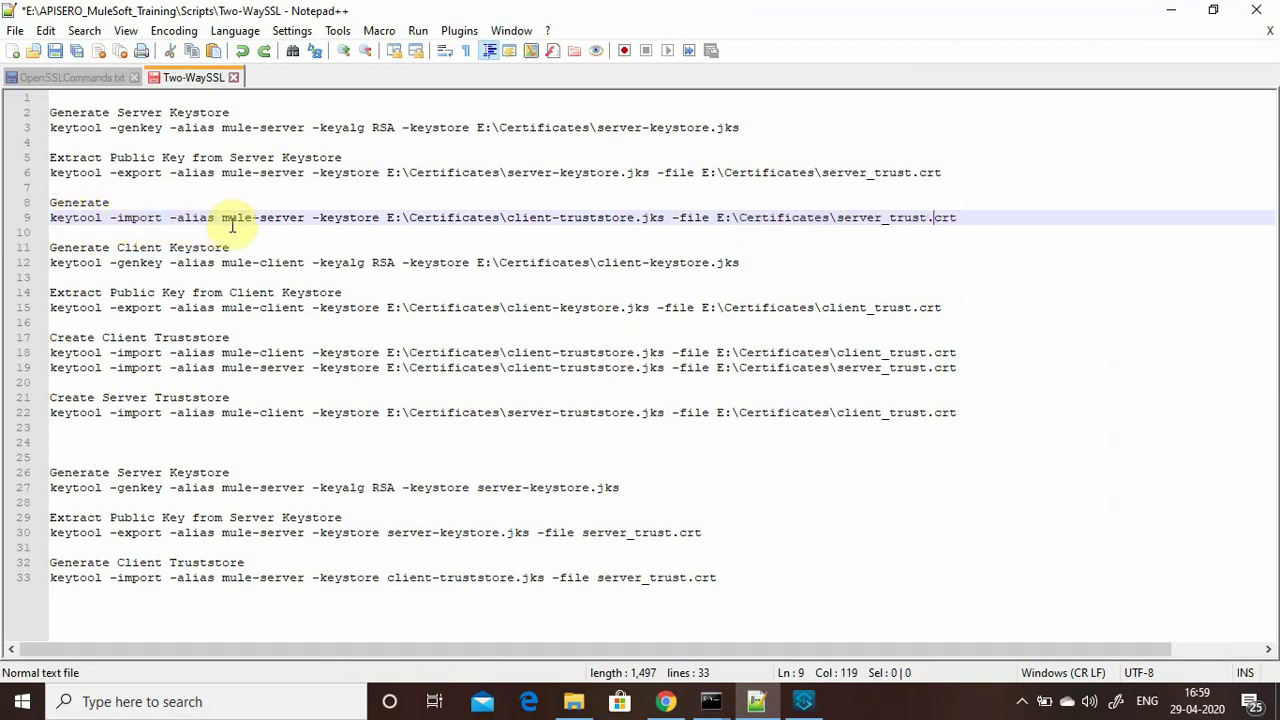
pyautogui.moveTo(320, 220); pyautogui.dragTo(505, 220)
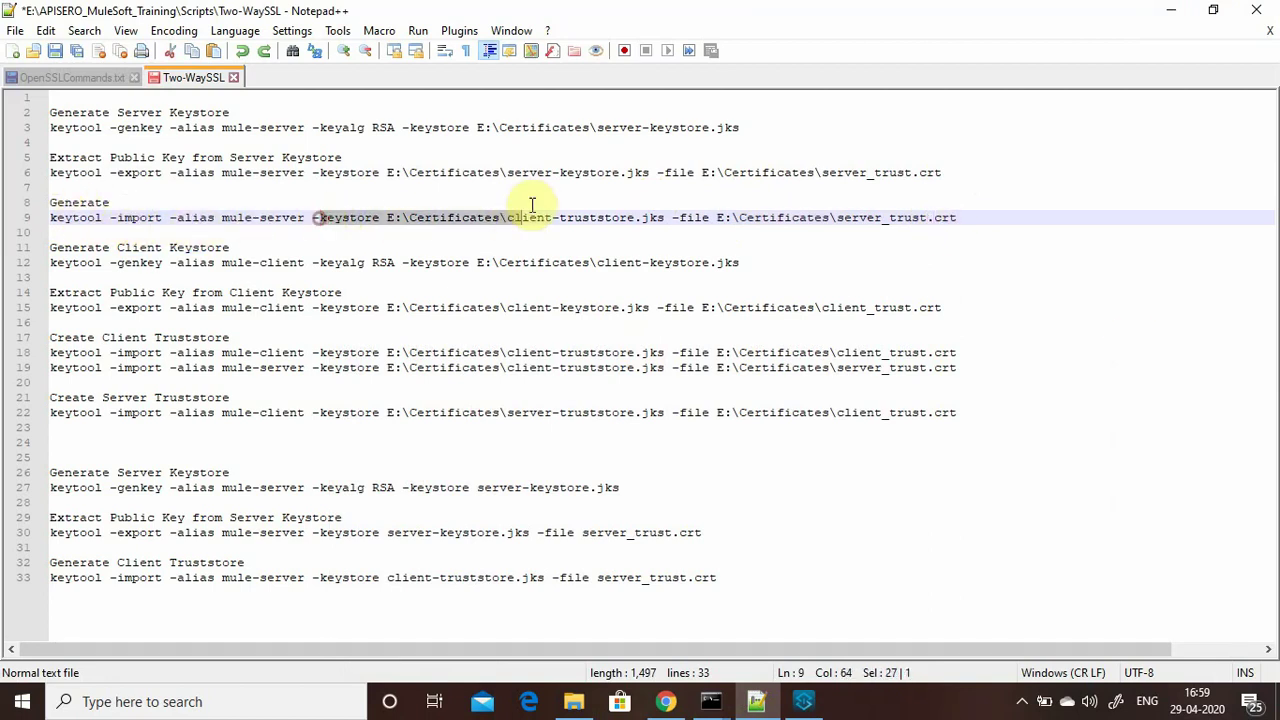
pyautogui.moveTo(650, 172); pyautogui.dragTo(542, 172)
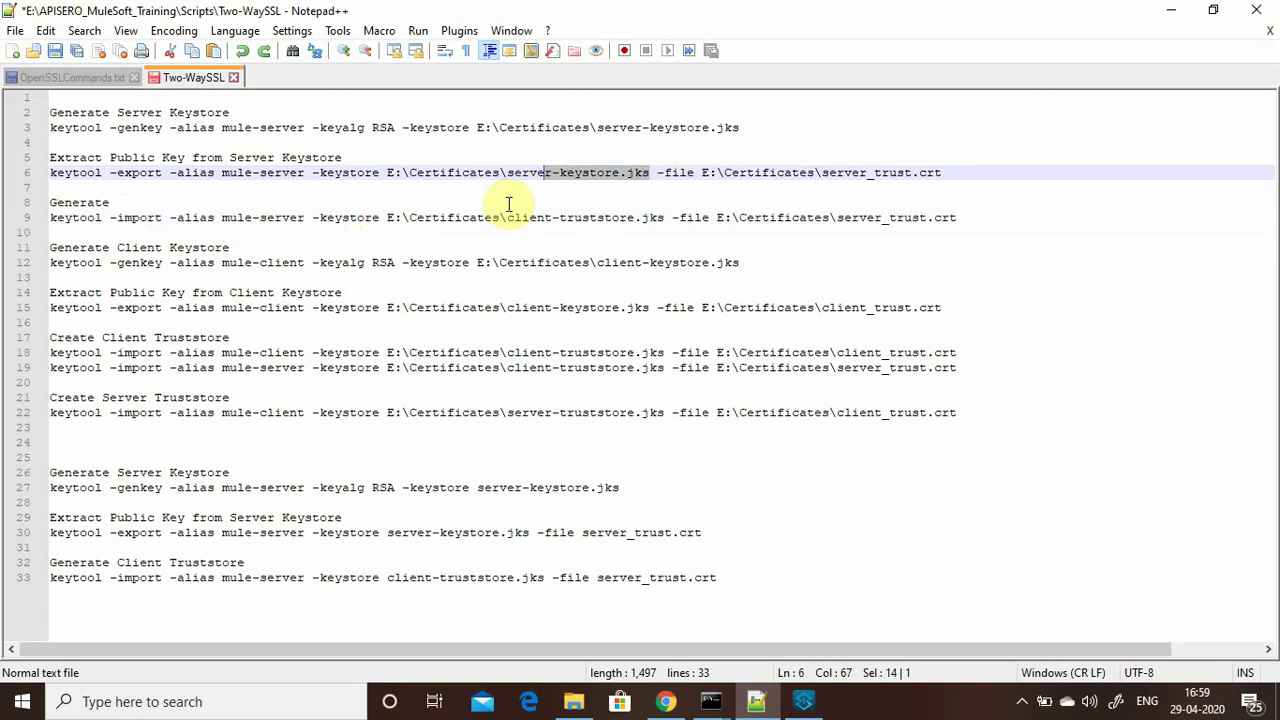
pyautogui.click(515, 190)
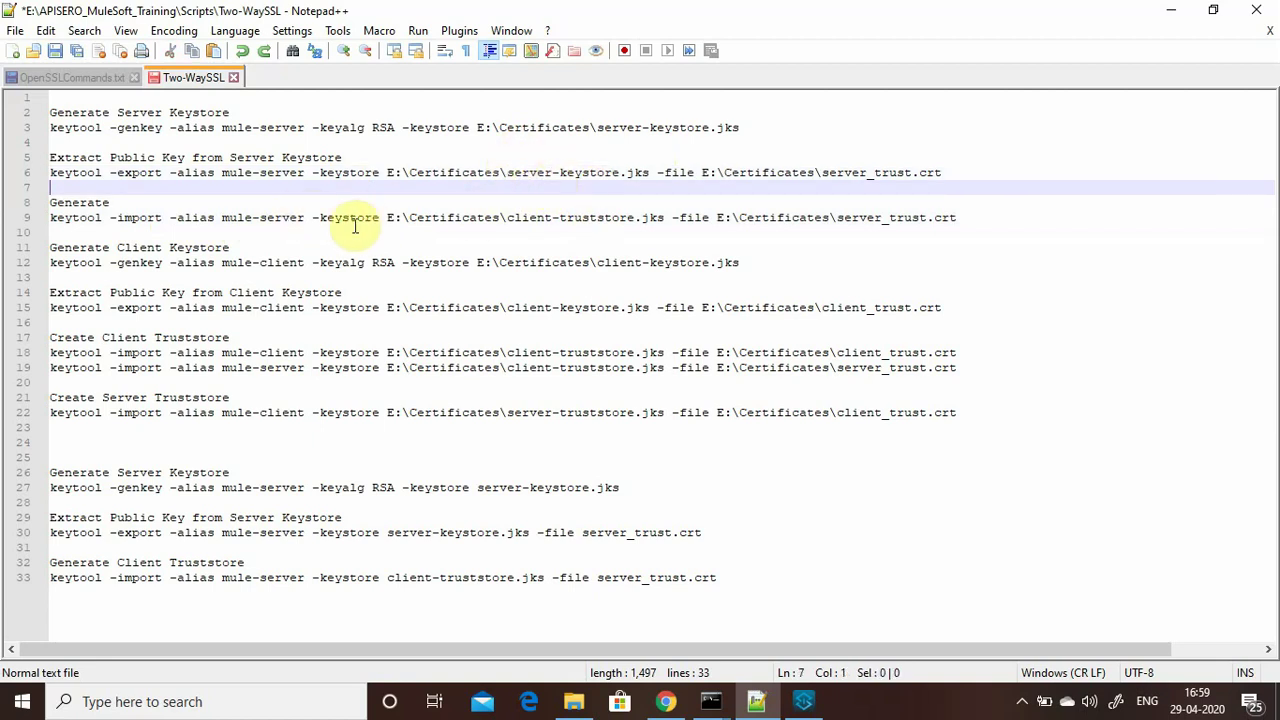
# Select the entire line 9 import command for server_trust.crt into client-truststore.jks.
pyautogui.click(666, 218)
pyautogui.moveTo(658, 218); pyautogui.dragTo(530, 218)
pyautogui.click(957, 218)
pyautogui.moveTo(957, 218); pyautogui.dragTo(821, 218)
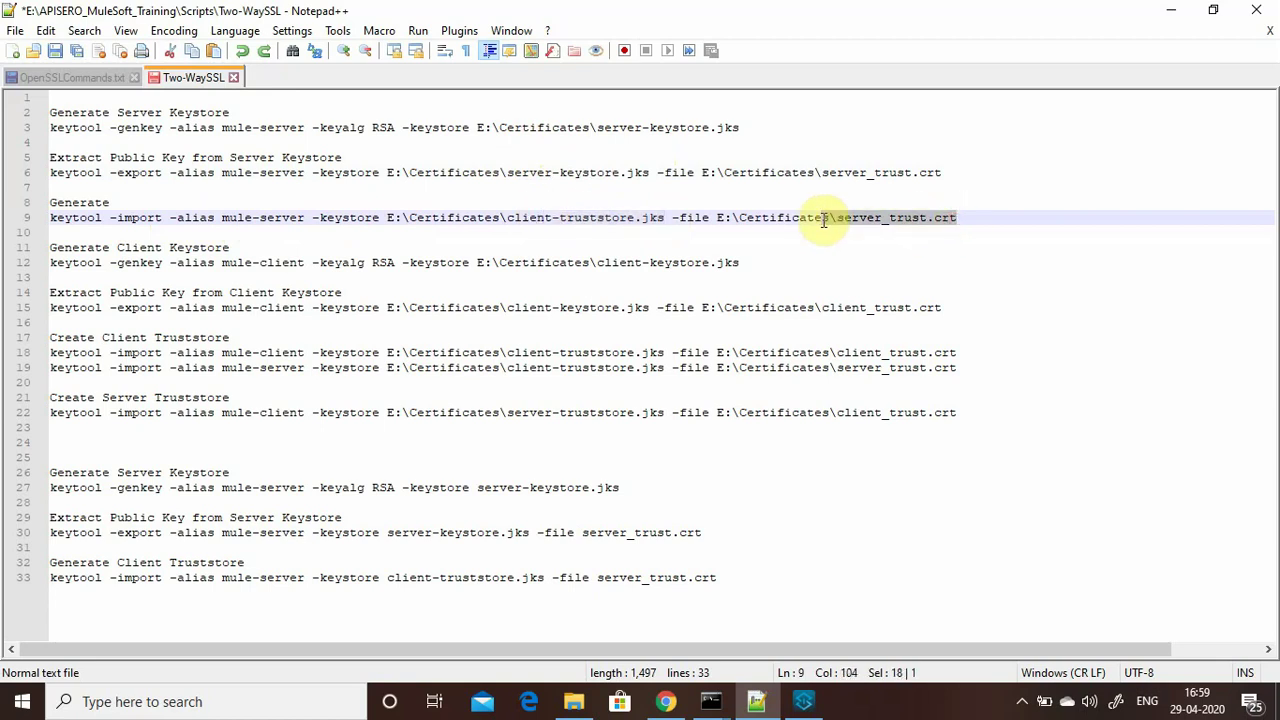
pyautogui.moveTo(505, 218); pyautogui.dragTo(651, 218)
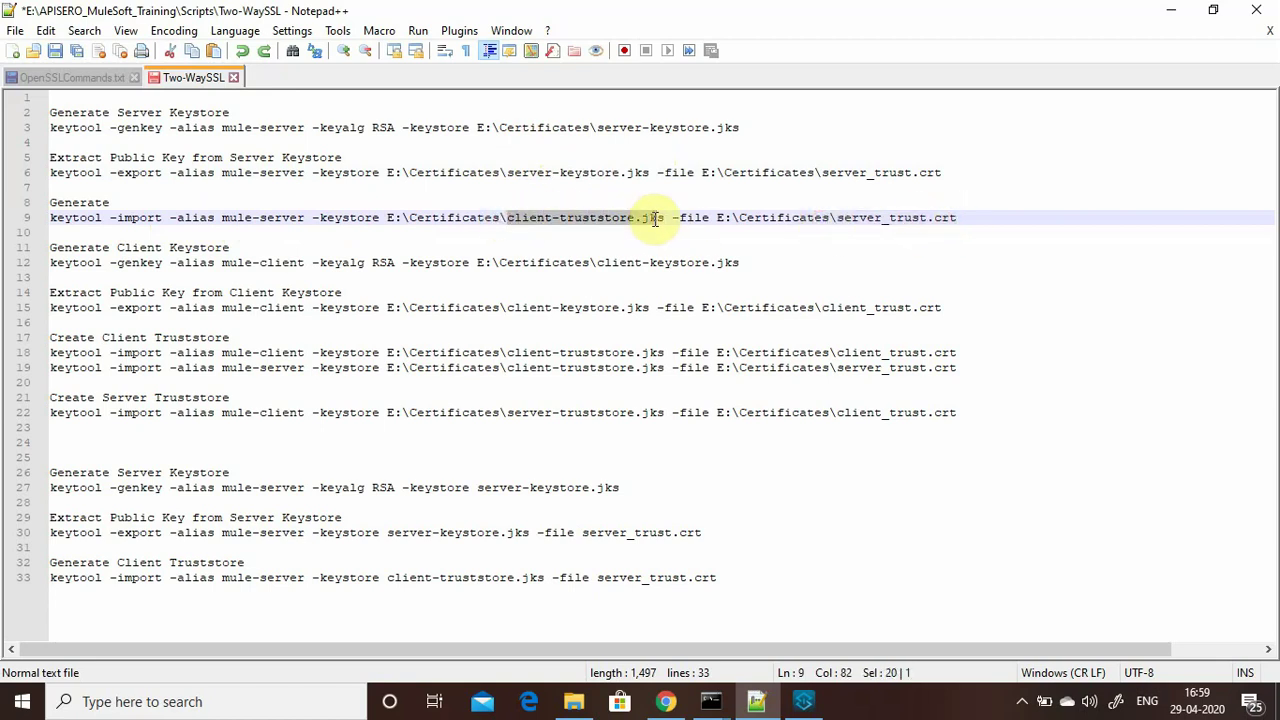
pyautogui.click(1002, 224)
pyautogui.moveTo(1002, 224); pyautogui.dragTo(34, 218)
pyautogui.hotkey('ctrl', 'c')
pyautogui.moveTo(722, 708)
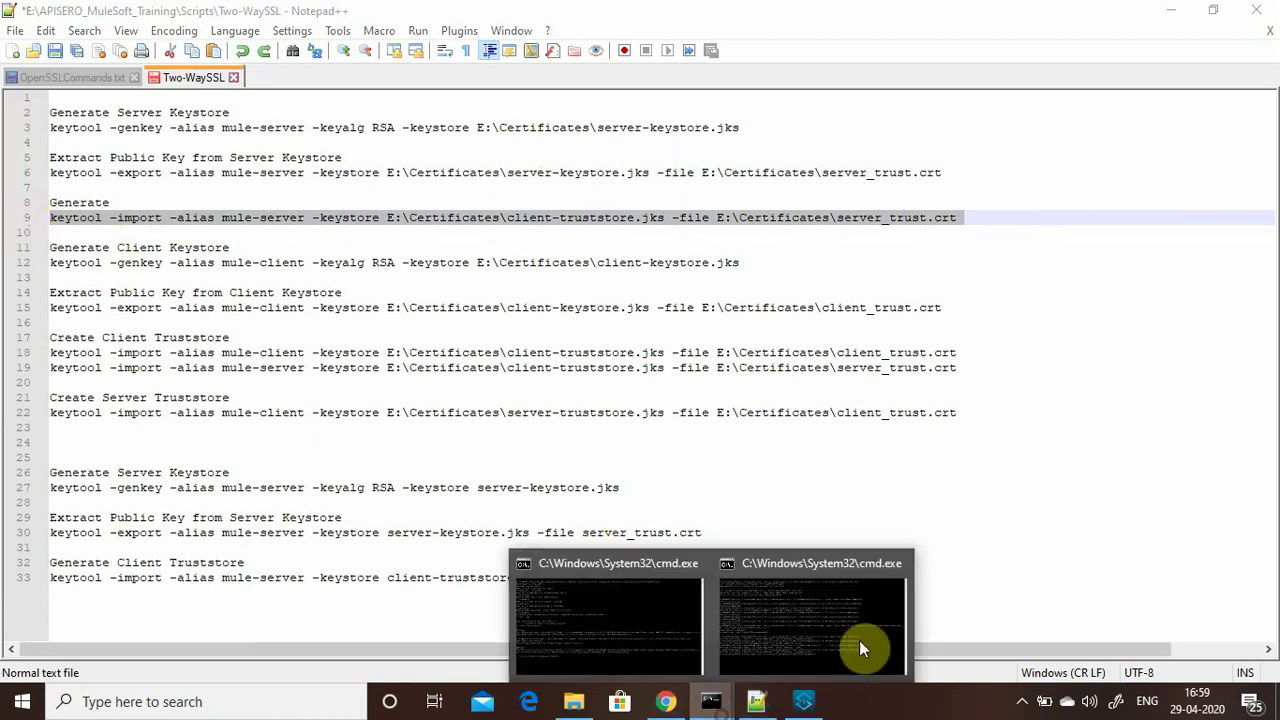
pyautogui.click(855, 632)
# Run the import of server_trust.crt into client-truststore.jks, entering the password and trusting it with yes.
pyautogui.click(565, 620)
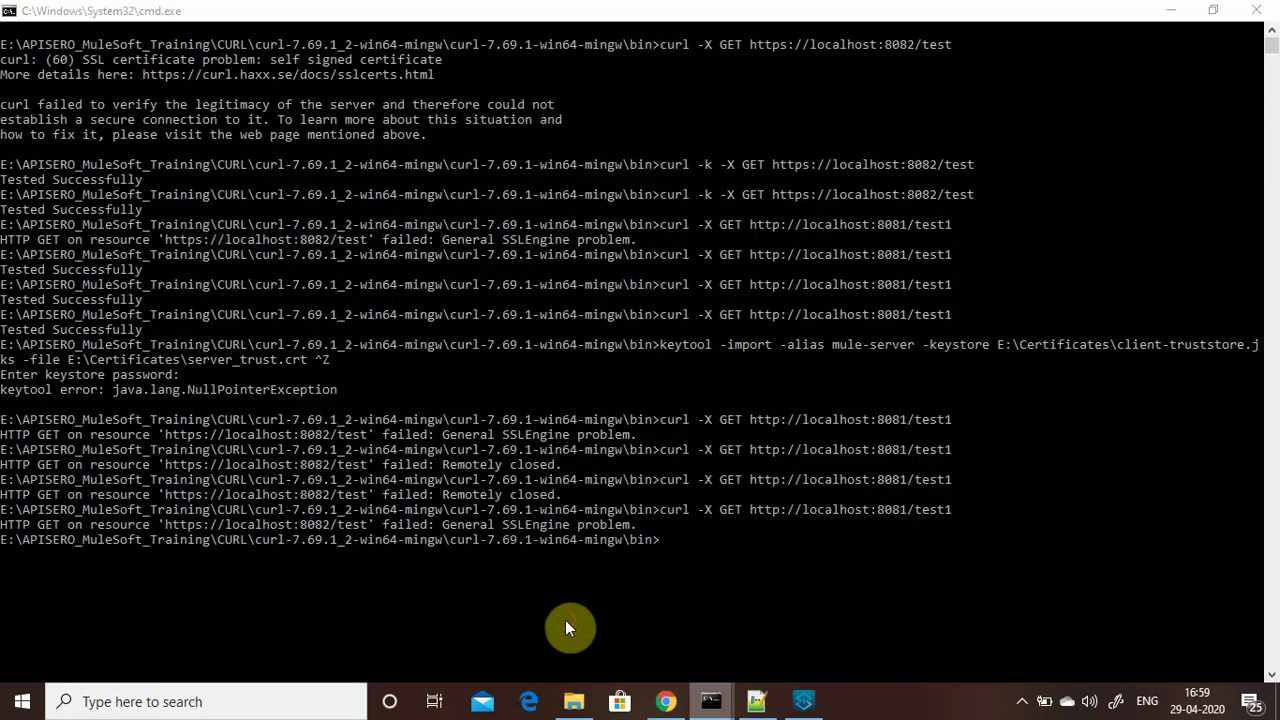
pyautogui.rightClick(576, 579)
pyautogui.press('Return')
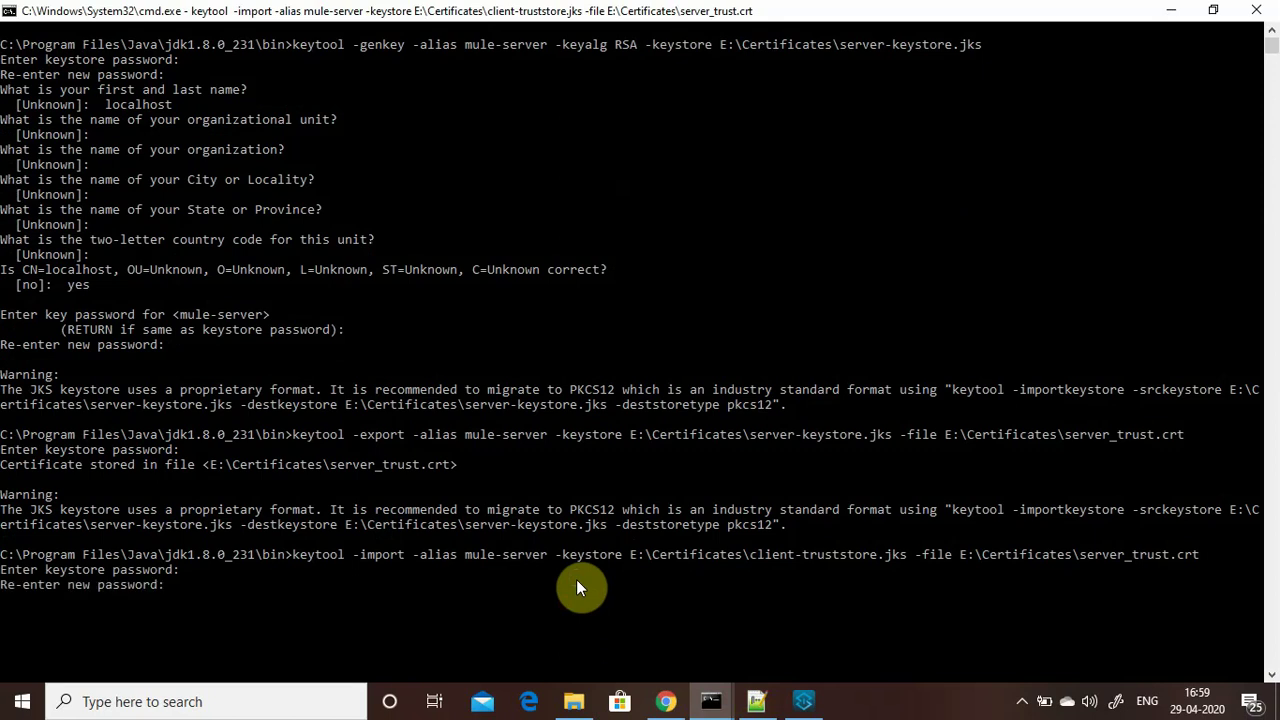
pyautogui.press('Return')
pyautogui.write('yes')
pyautogui.press('Return')
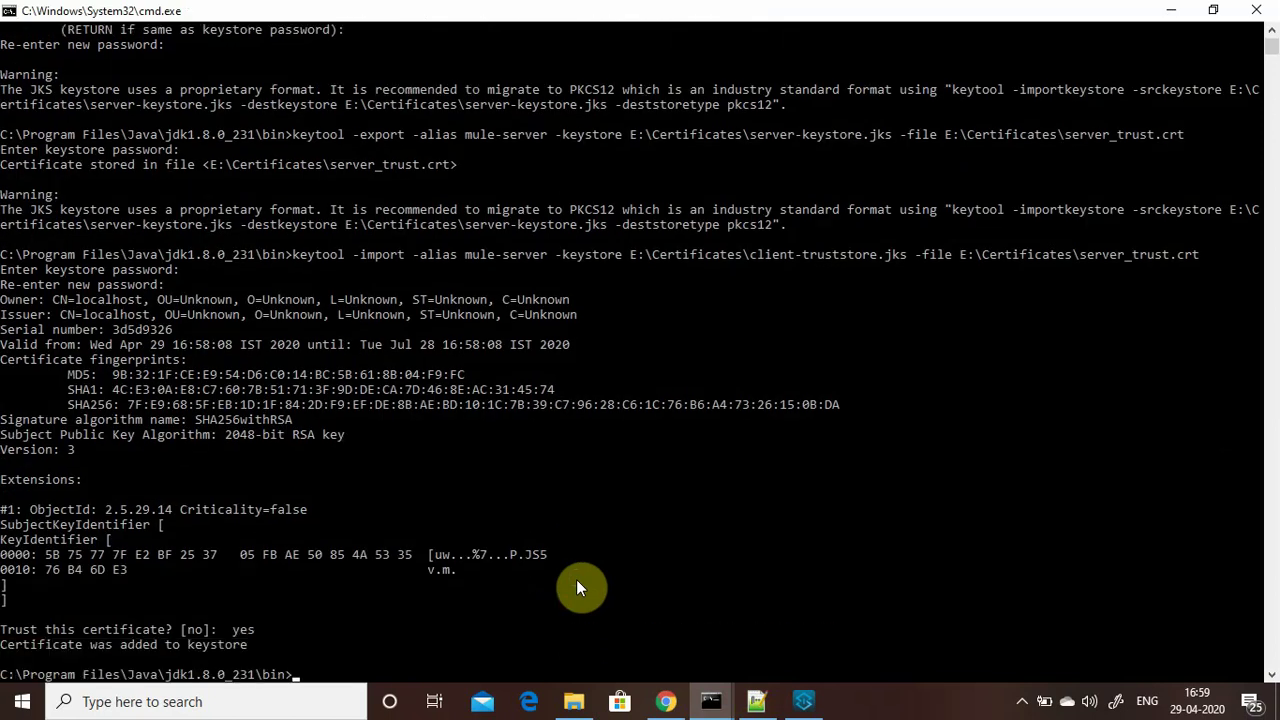
pyautogui.click(575, 701)
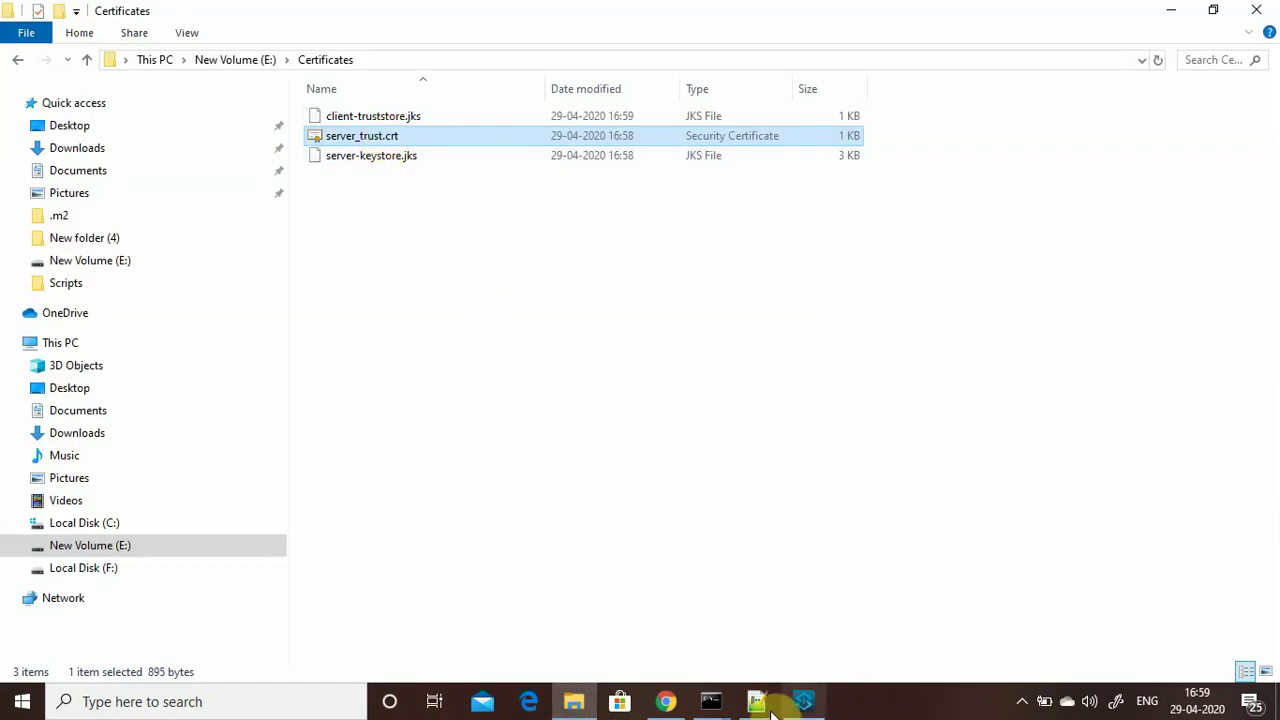
# View the two-way SSL diagram slide and the Certificates listing, then return to the Two-WaySSL script.
pyautogui.click(665, 701)
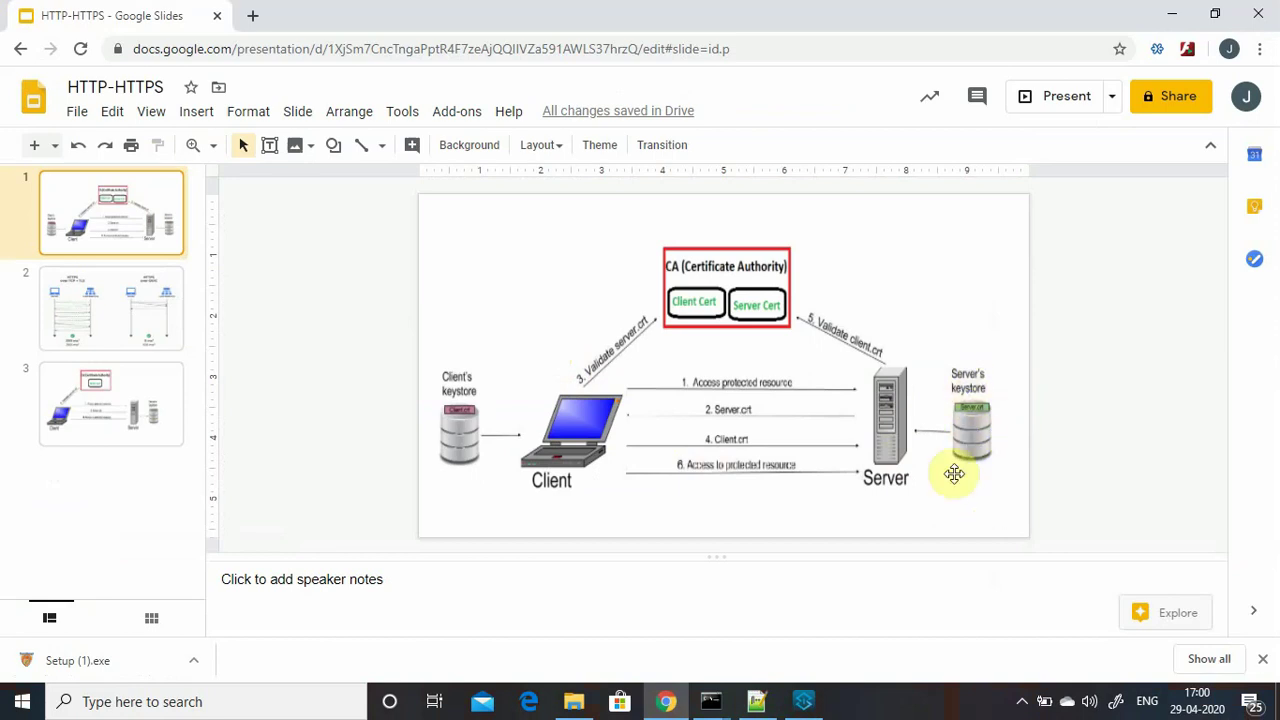
pyautogui.click(1175, 15)
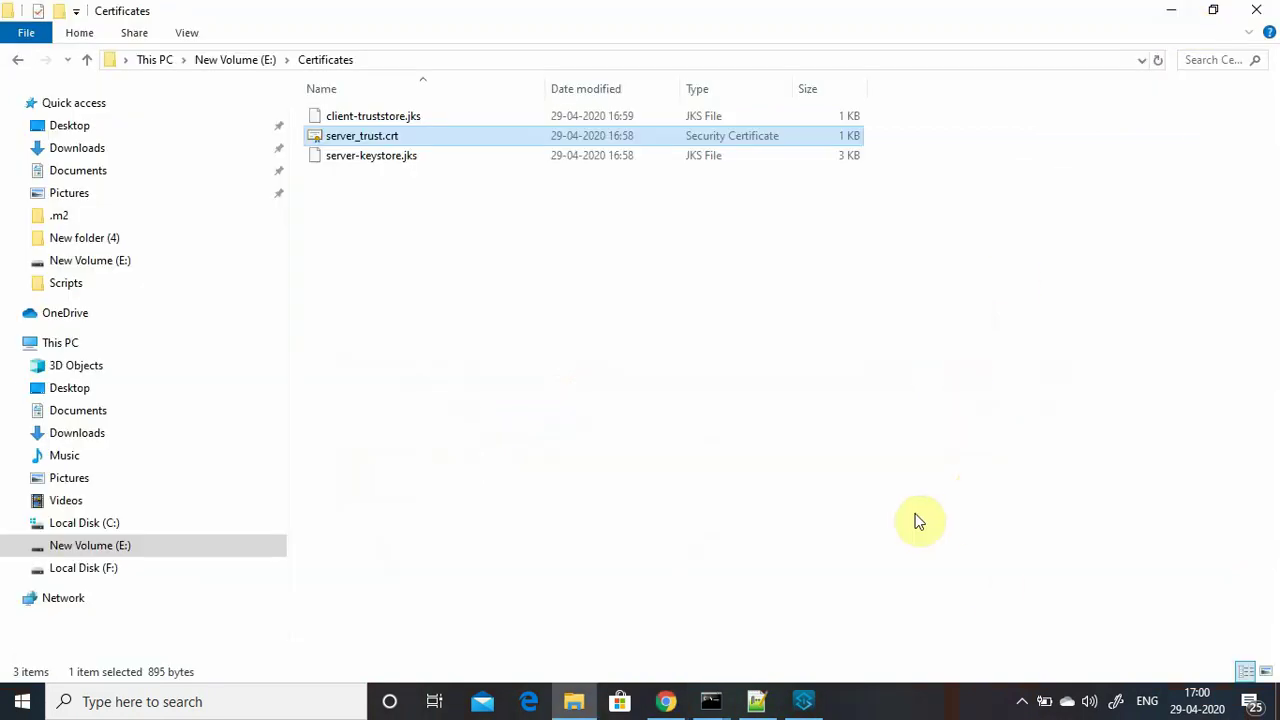
pyautogui.click(678, 705)
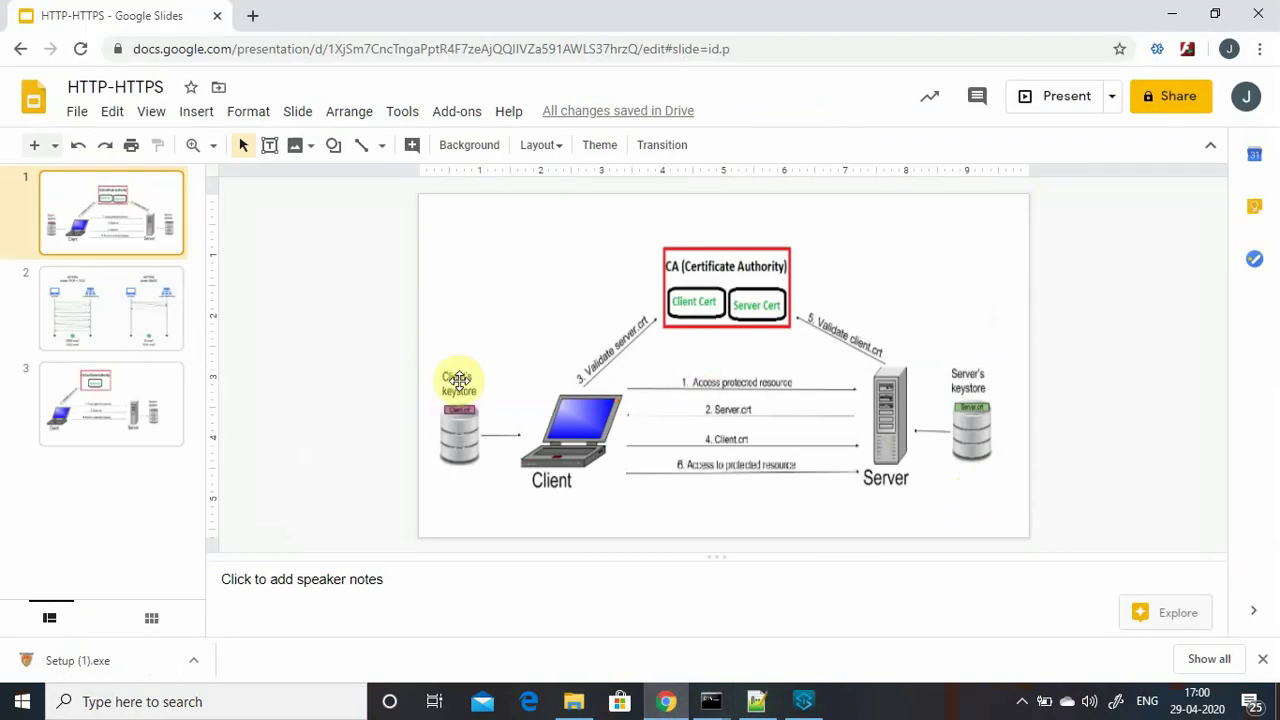
pyautogui.click(760, 702)
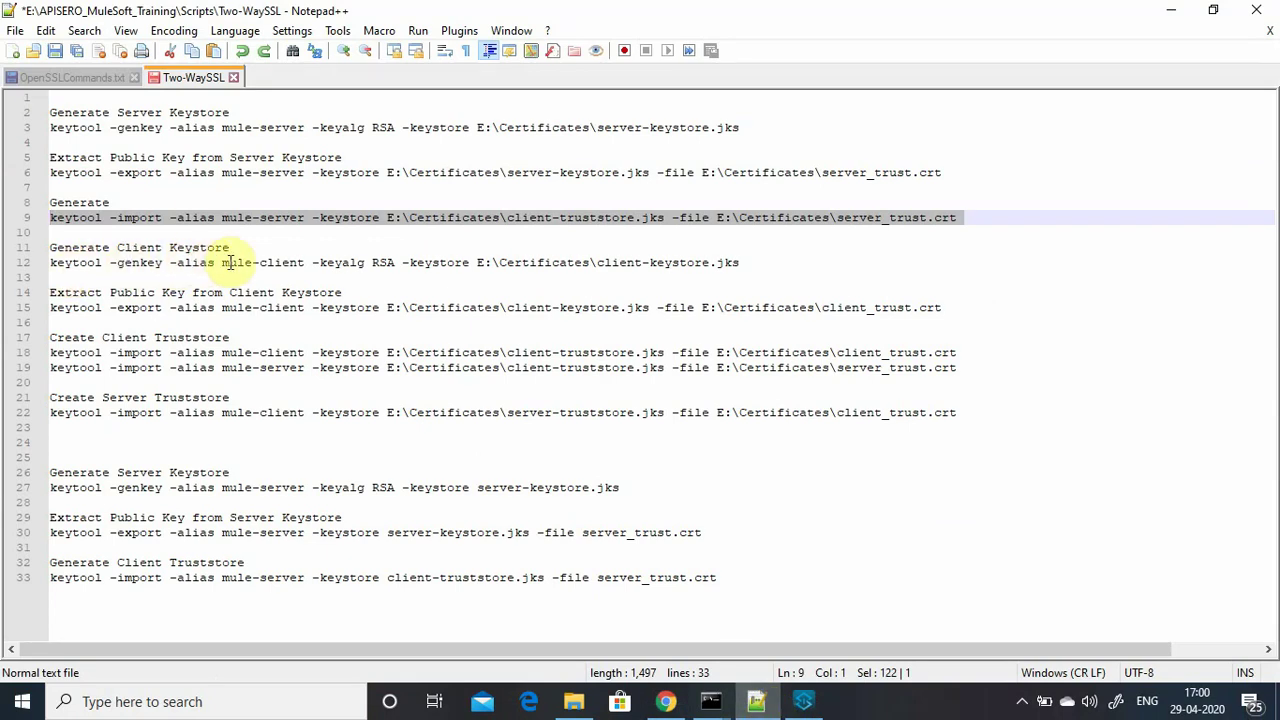
# Select and copy line 12's genkey command for mule-client and client-keystore.jks.
pyautogui.moveTo(229, 262); pyautogui.dragTo(305, 262)
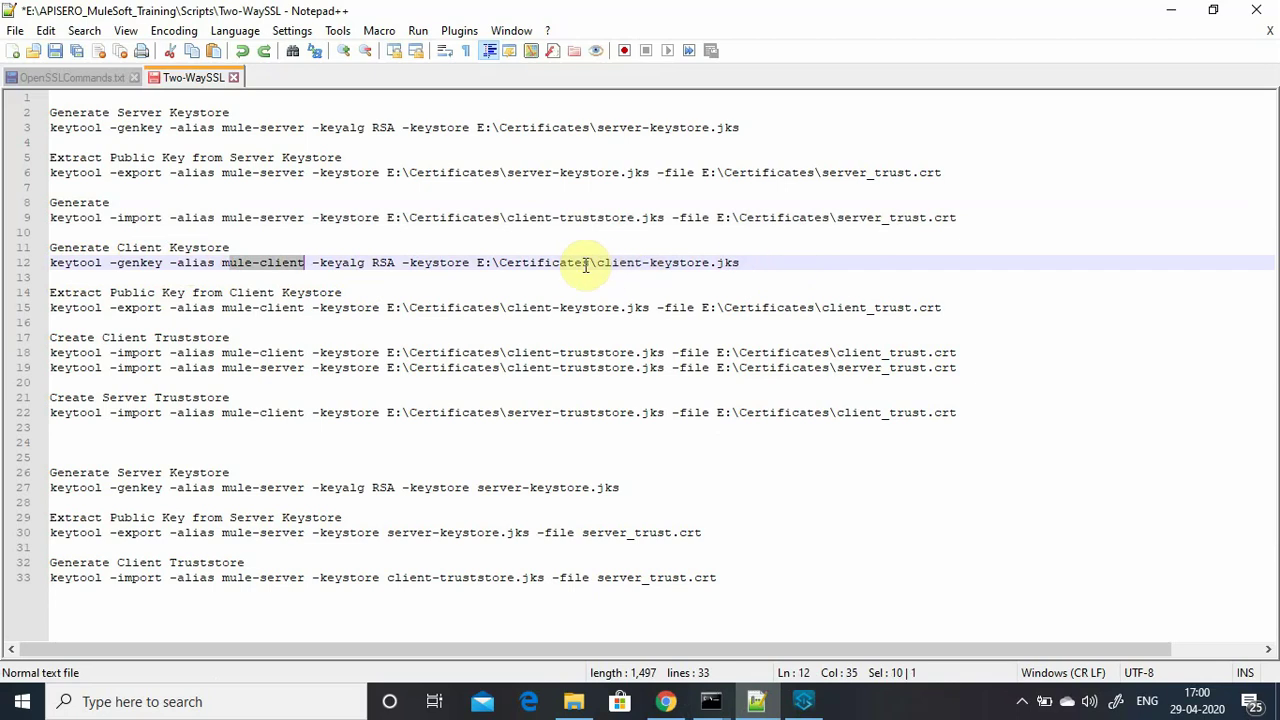
pyautogui.moveTo(598, 264); pyautogui.dragTo(55, 268)
pyautogui.click(760, 269)
pyautogui.hotkey('ctrl', 'c')
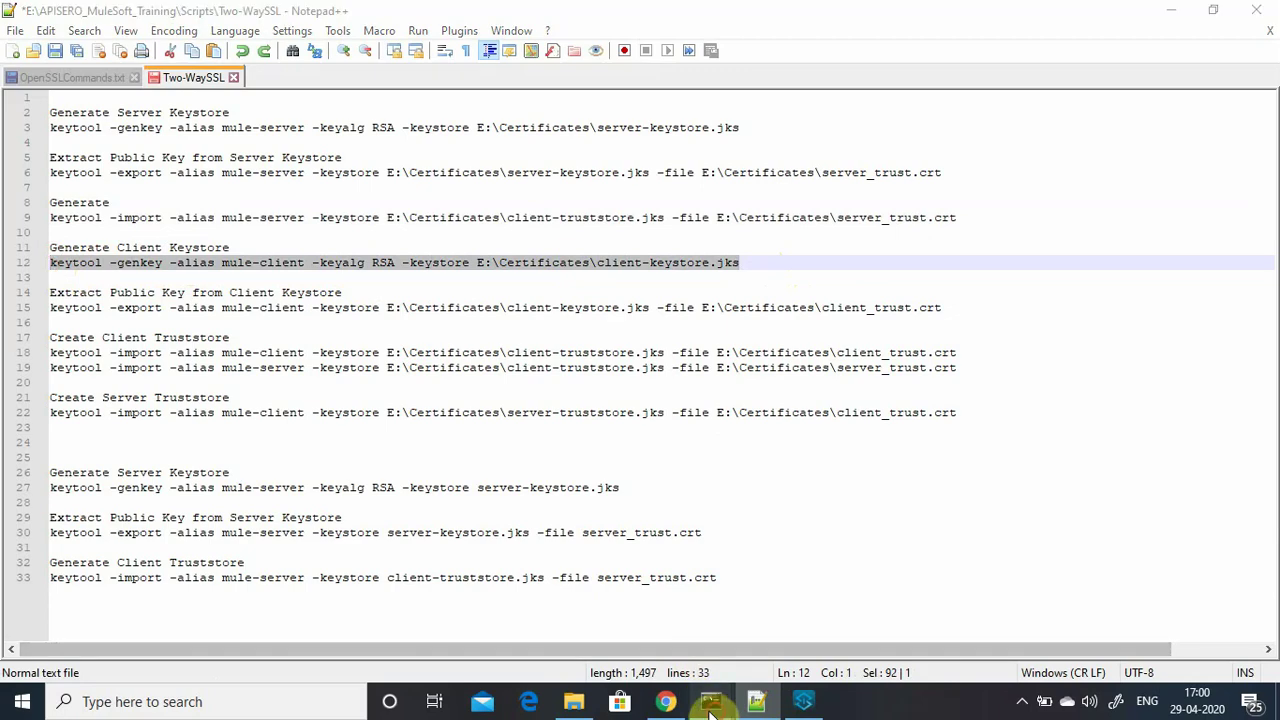
# Paste and run the mule-client genkey command, set the keystore password, and reject the first identity details.
pyautogui.moveTo(711, 701)
pyautogui.click(602, 646)
pyautogui.hotkey('ctrl', 'v')
pyautogui.press('Return')
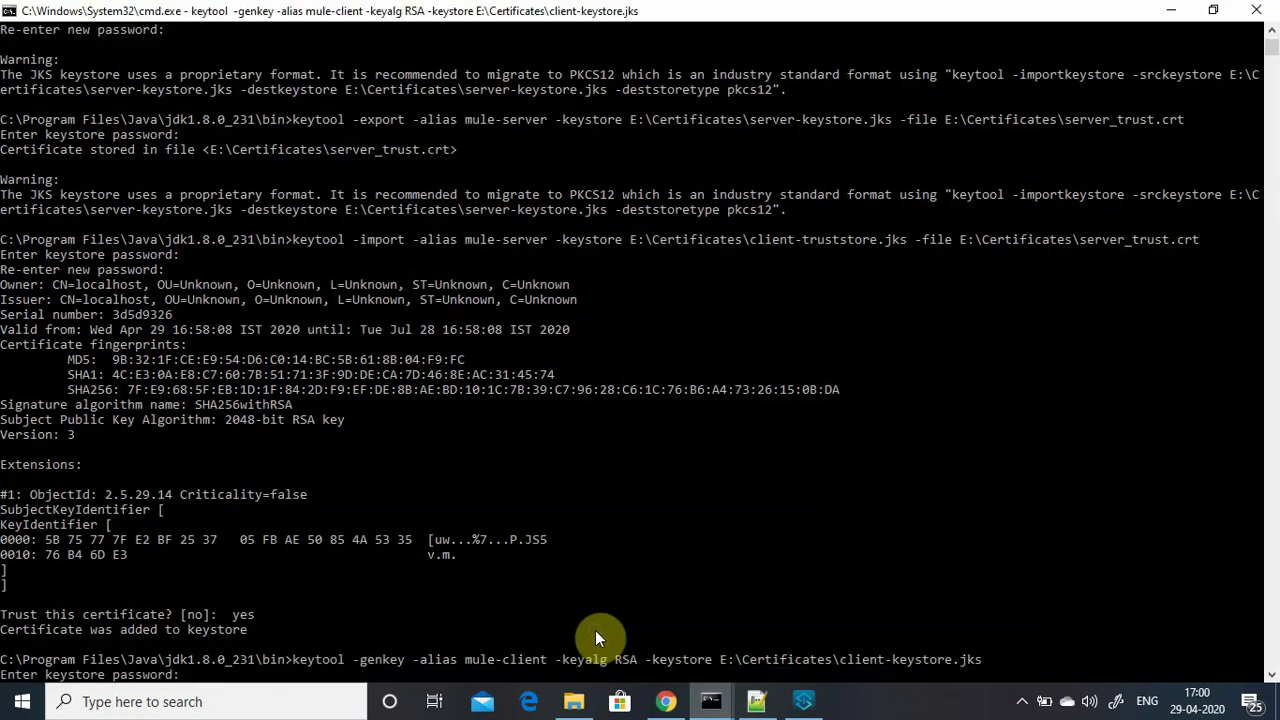
pyautogui.press('Return')
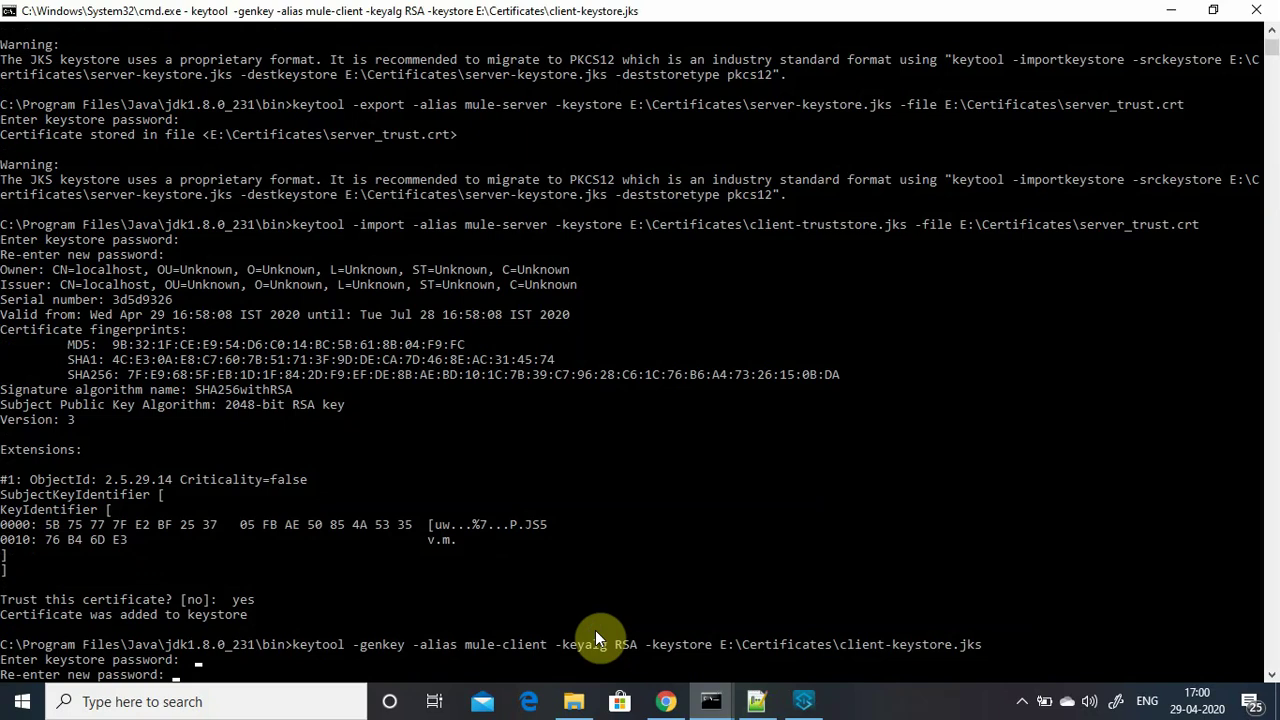
pyautogui.press('Return')
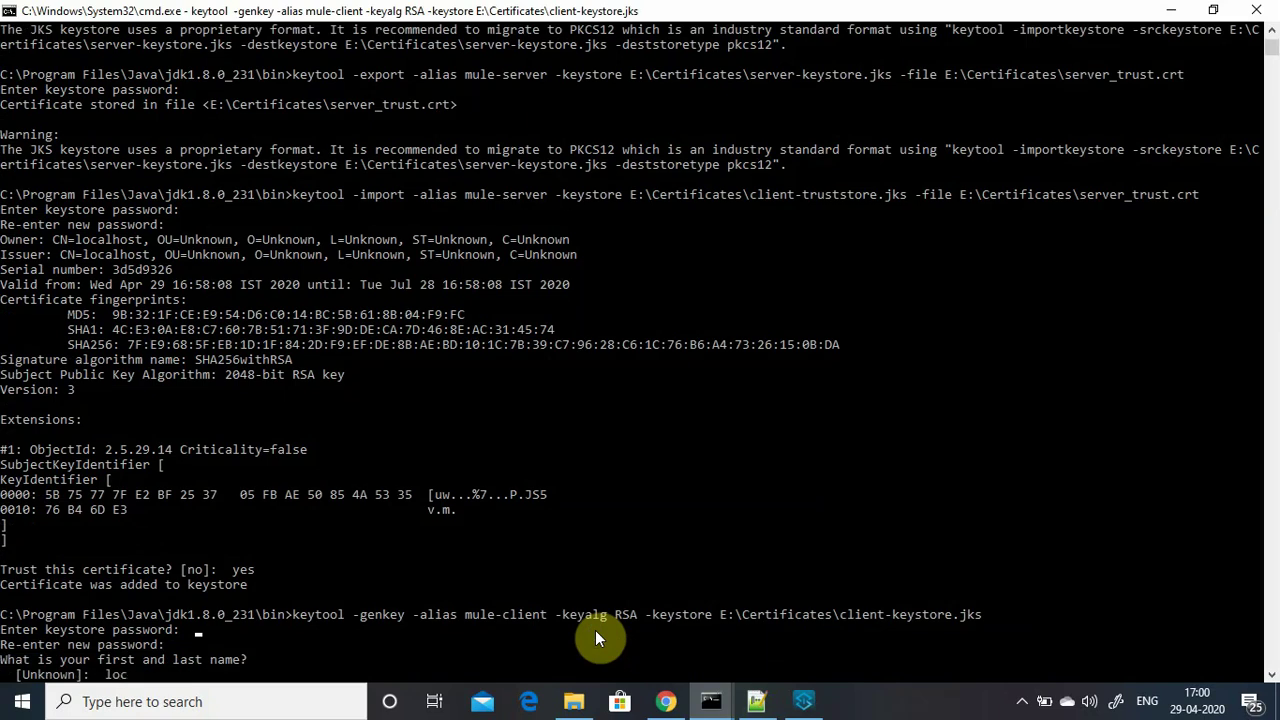
pyautogui.press('Return')
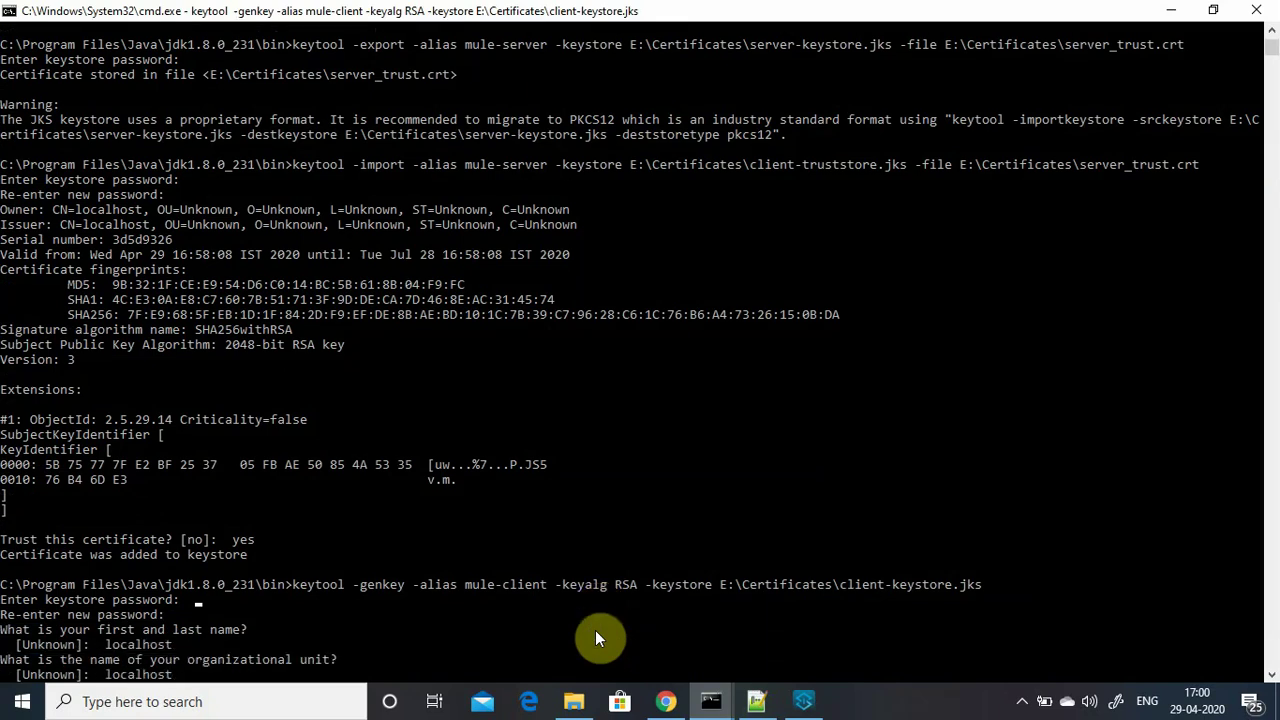
pyautogui.press('Return')
pyautogui.press('Return')
pyautogui.press('Return')
pyautogui.press('Return')
pyautogui.press('Return')
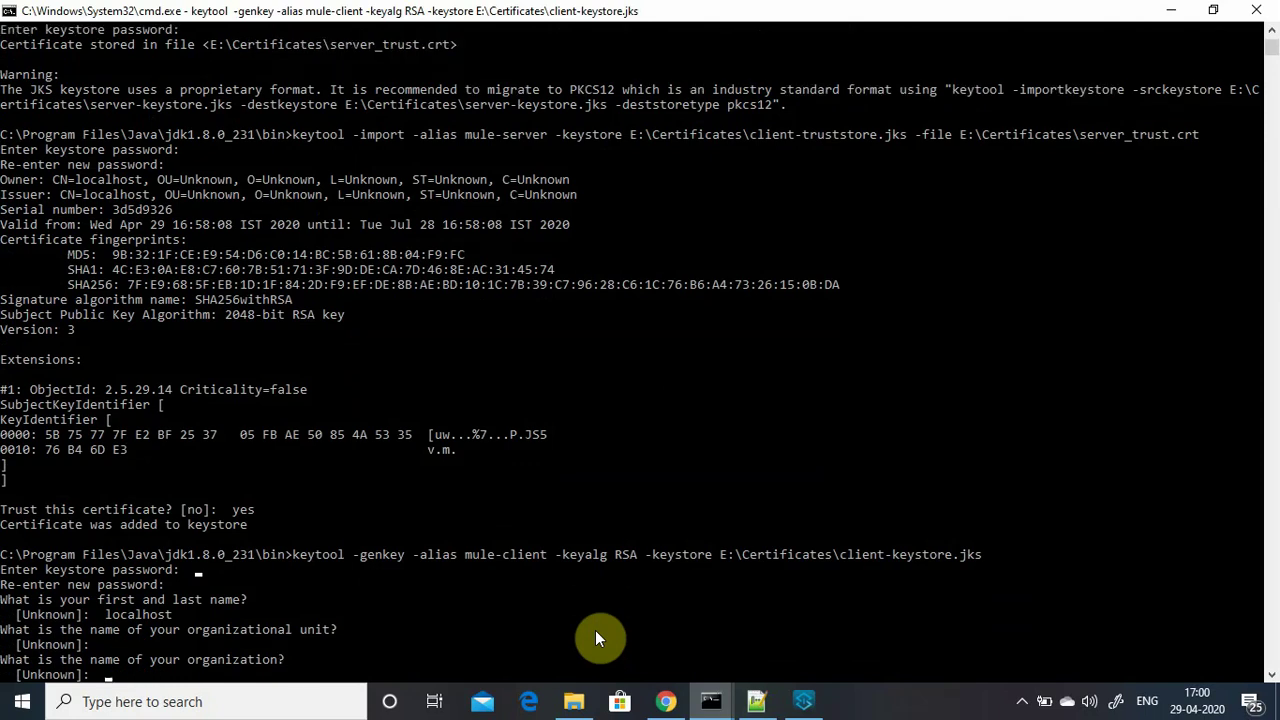
pyautogui.press('Return')
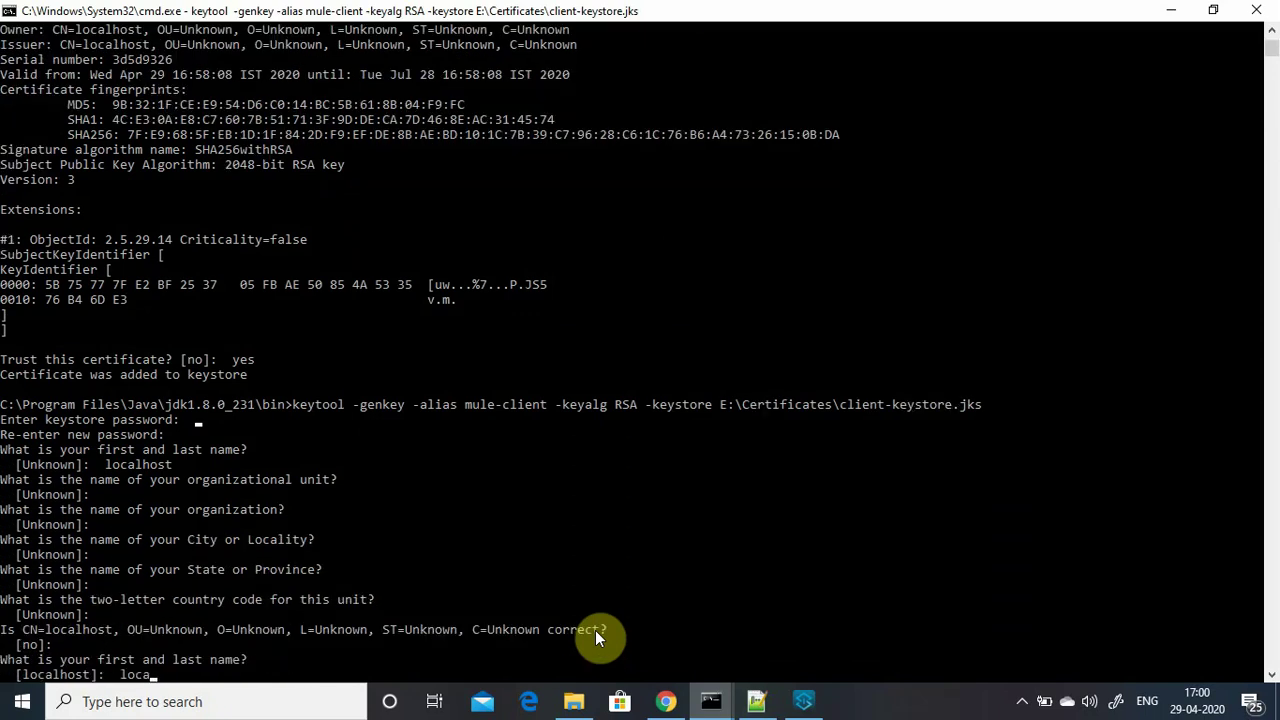
# Re-enter owner name localhost, confirm with yes, and set the mule-client key password.
pyautogui.write('localhost')
pyautogui.press('Return')
pyautogui.press('Return')
pyautogui.press('Return')
pyautogui.press('Return')
pyautogui.press('Return')
pyautogui.press('Return')
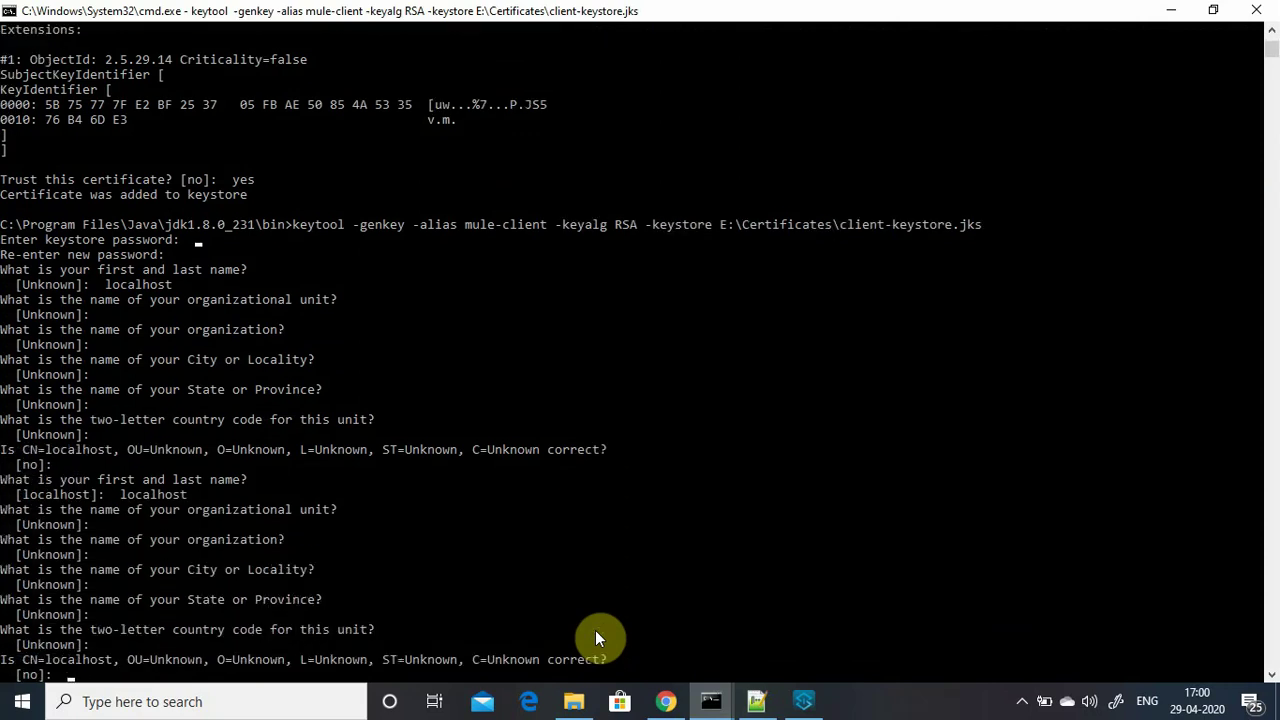
pyautogui.write('yes')
pyautogui.press('Return')
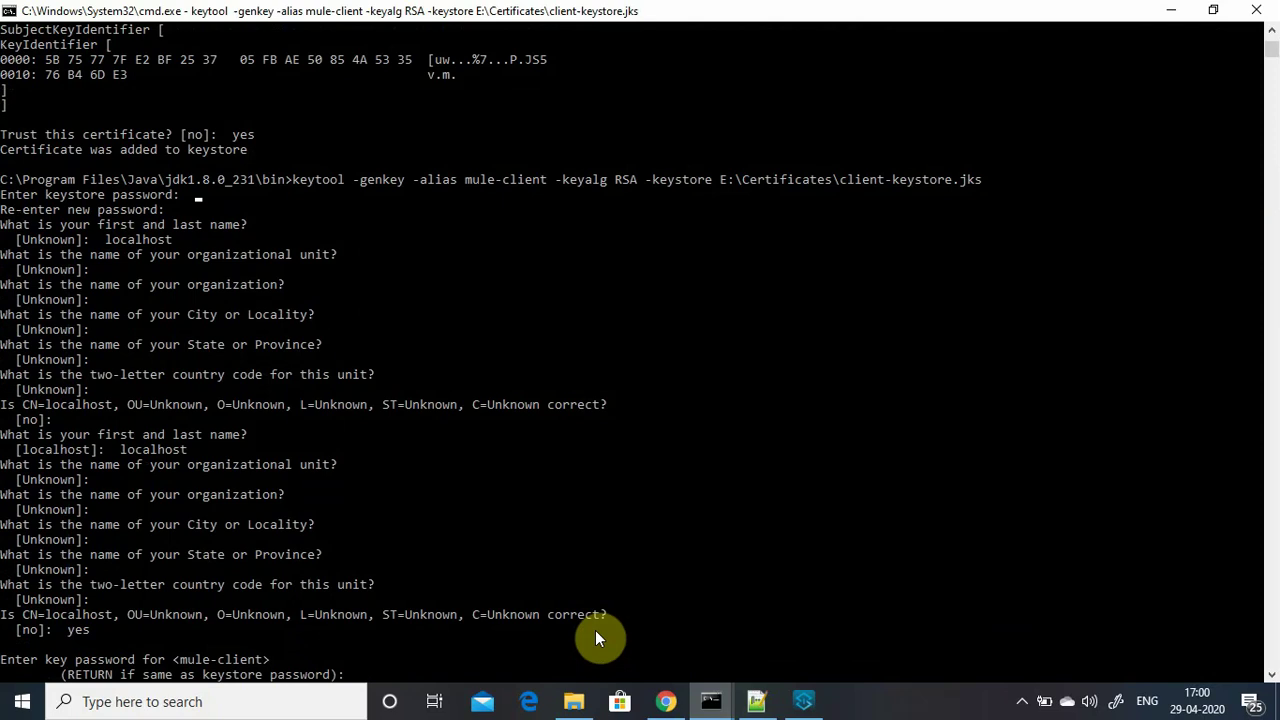
pyautogui.press('Return')
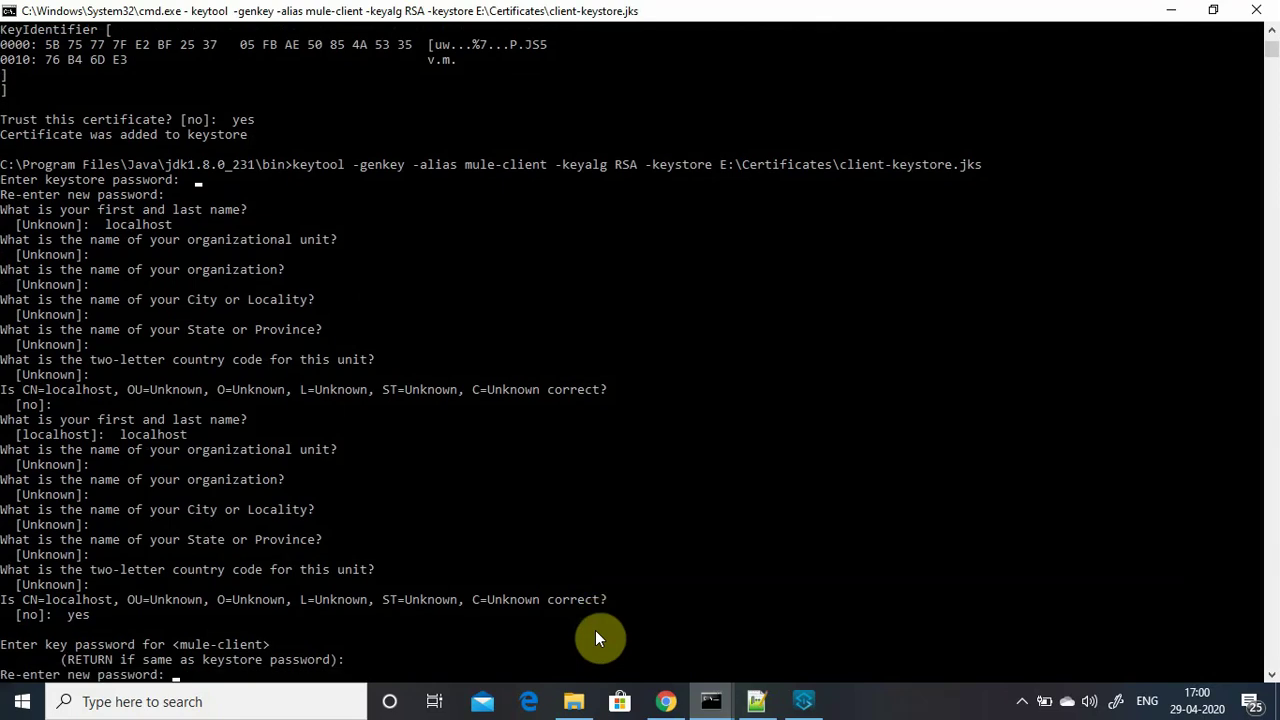
pyautogui.press('Return')
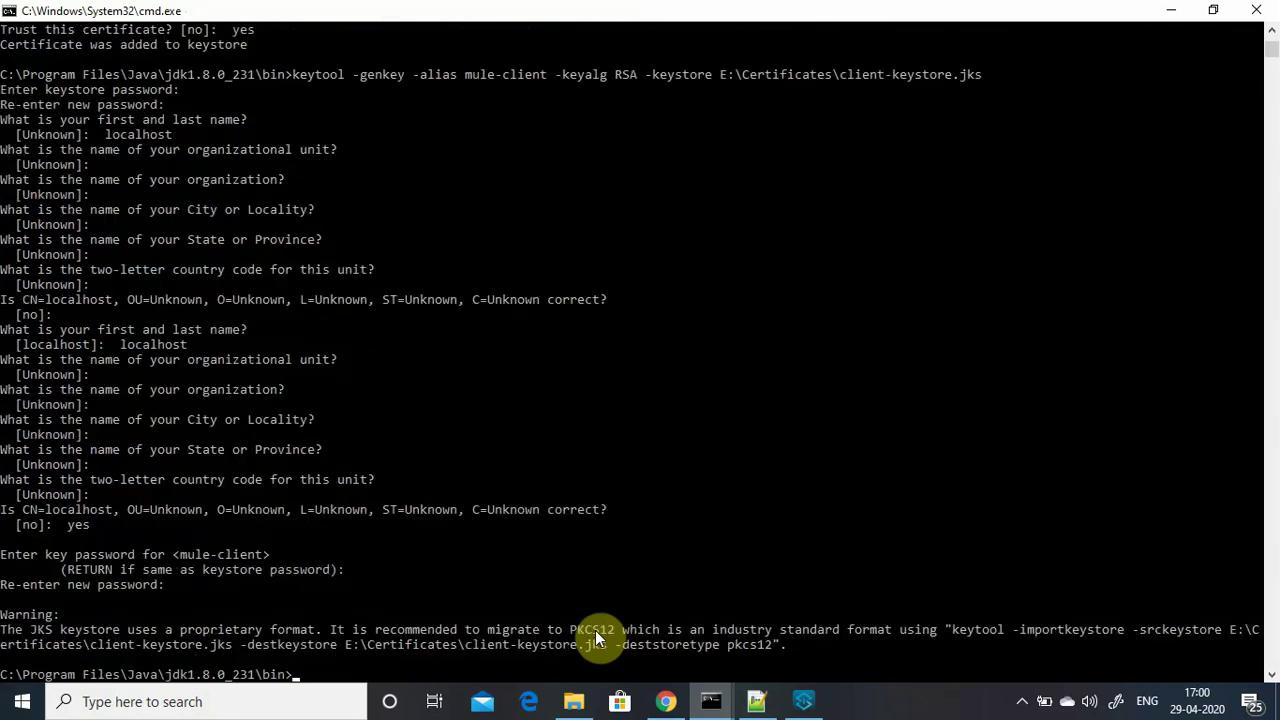
# Check that the 2.19 KB client-keystore.jks now appears in E:\Certificates, then return to the command prompt.
pyautogui.click(573, 701)
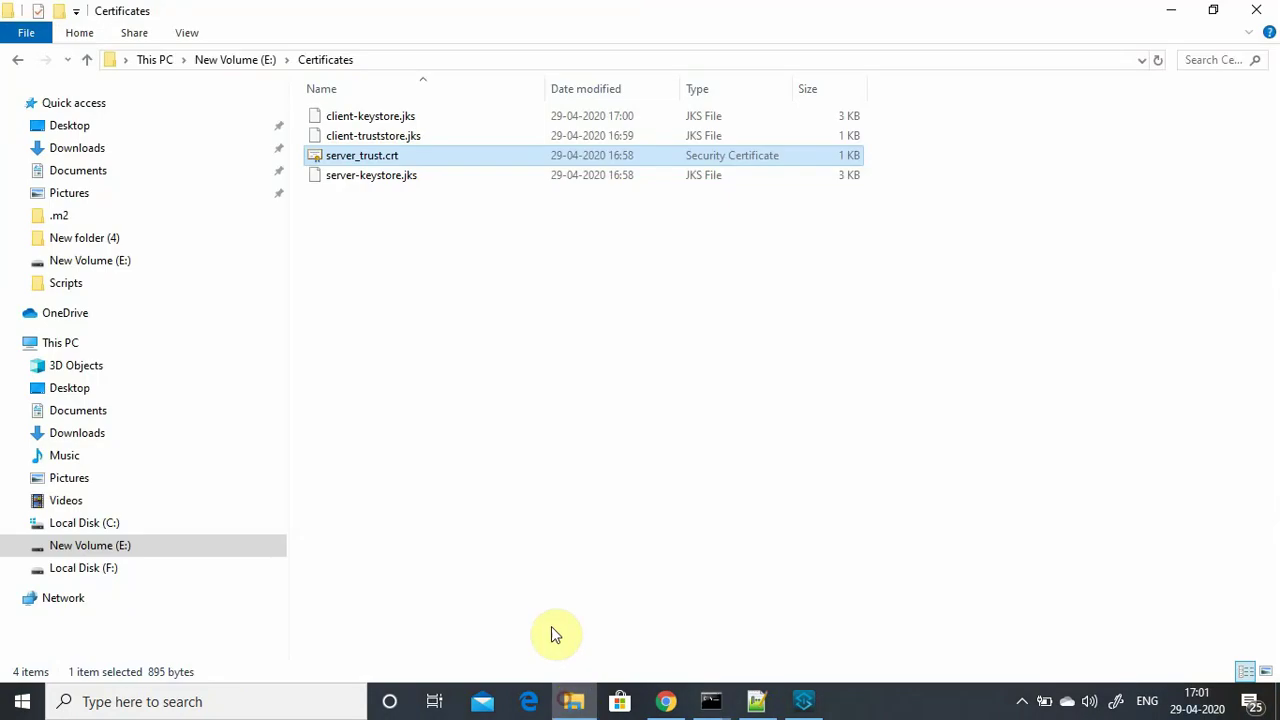
pyautogui.click(362, 120)
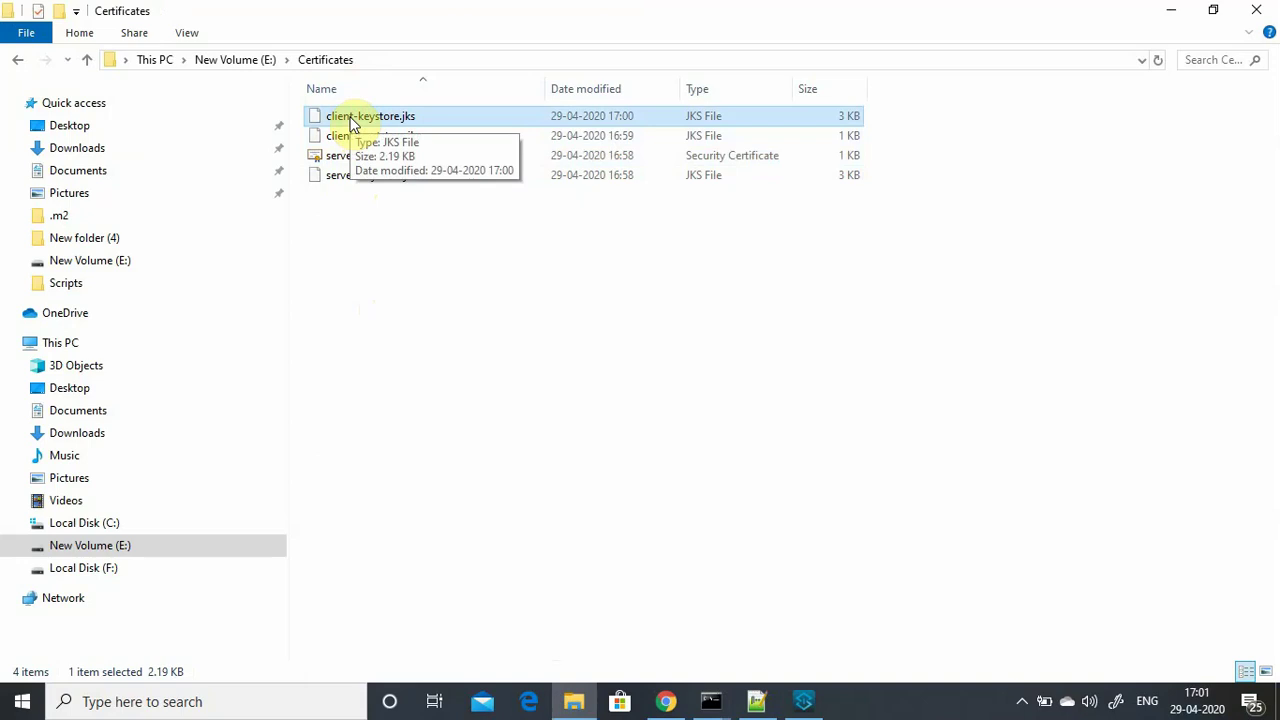
pyautogui.click(1186, 10)
pyautogui.click(672, 703)
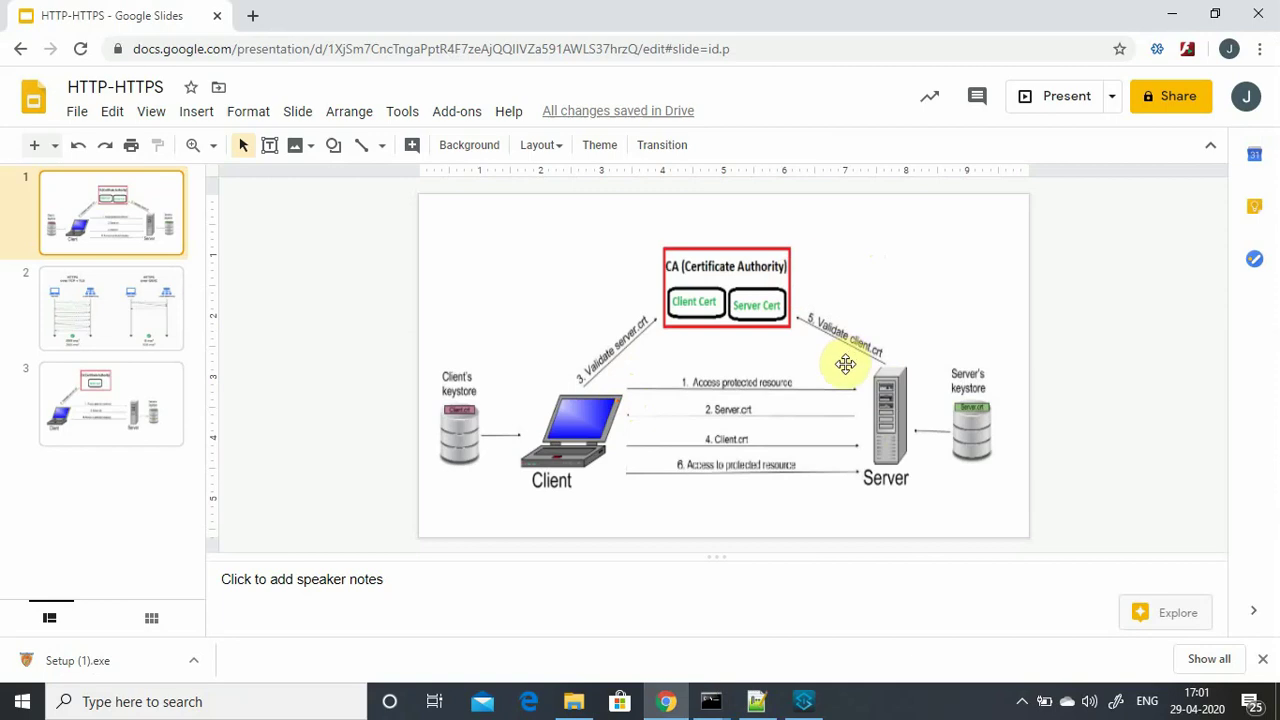
pyautogui.click(1172, 14)
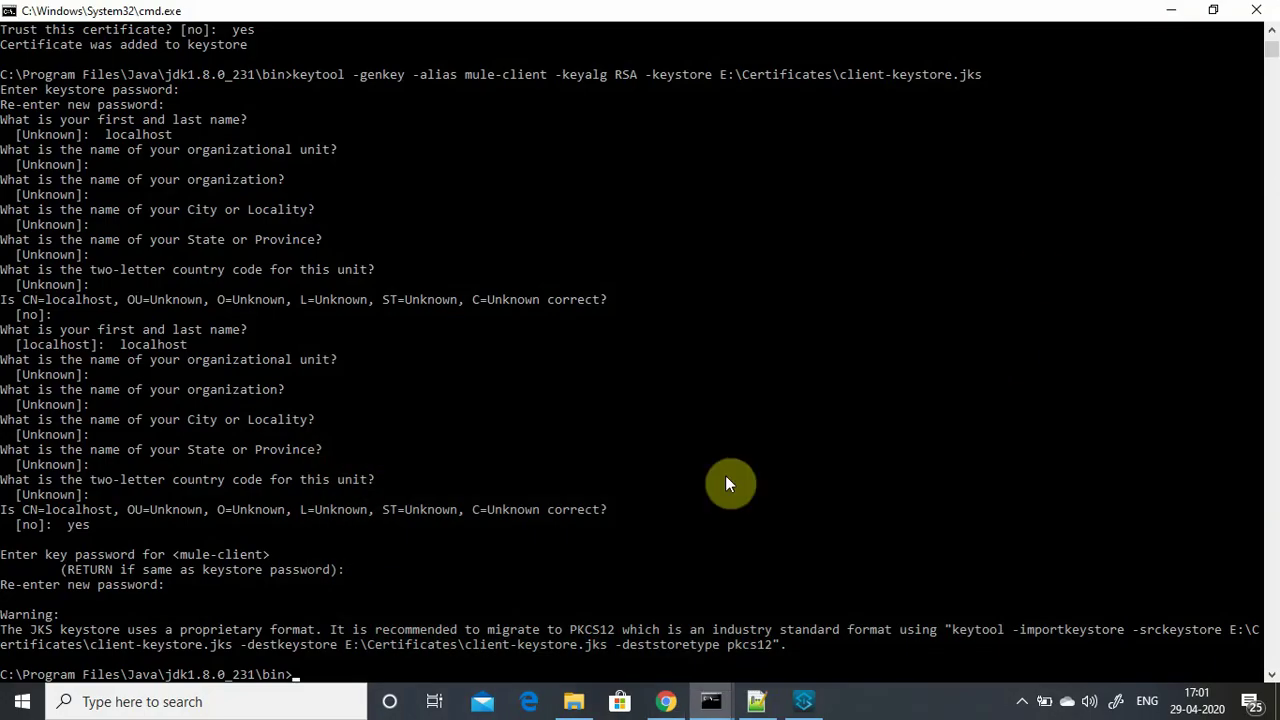
# Use keytool to export the mule-client certificate from client-keystore.jks to E:\Certificates\client_trust.crt.
pyautogui.click(756, 701)
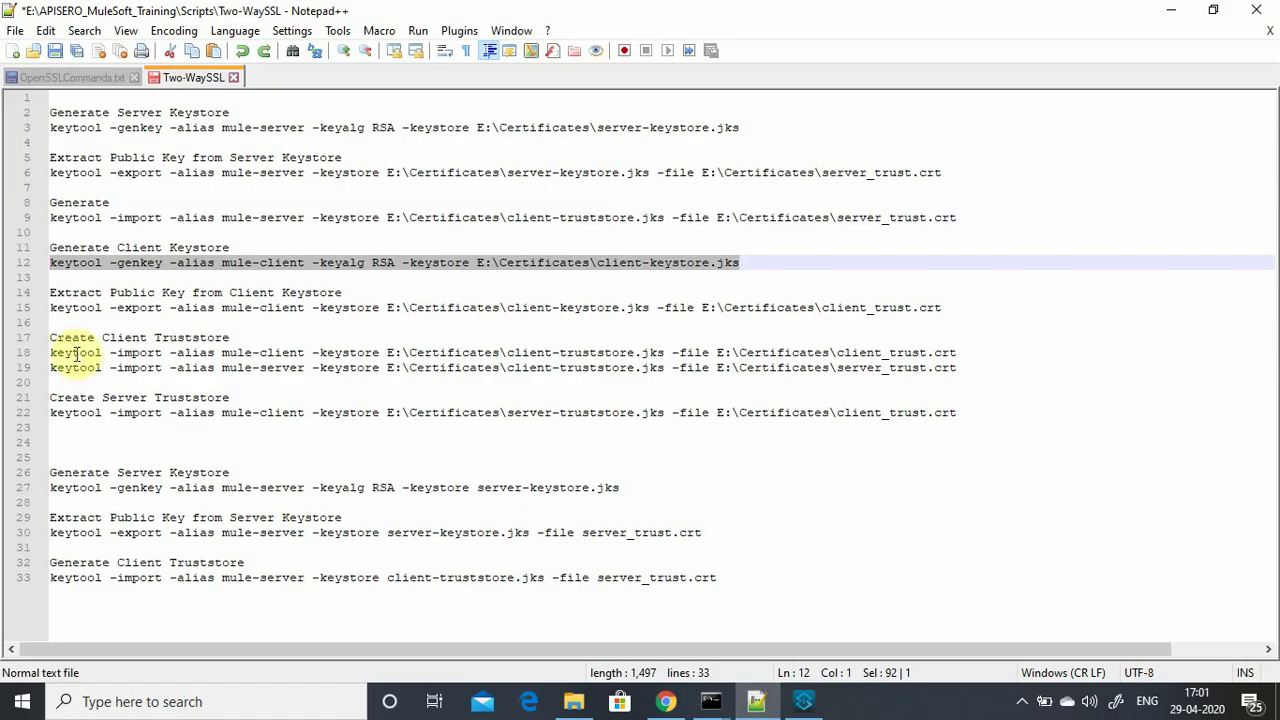
pyautogui.moveTo(48, 307); pyautogui.dragTo(951, 311)
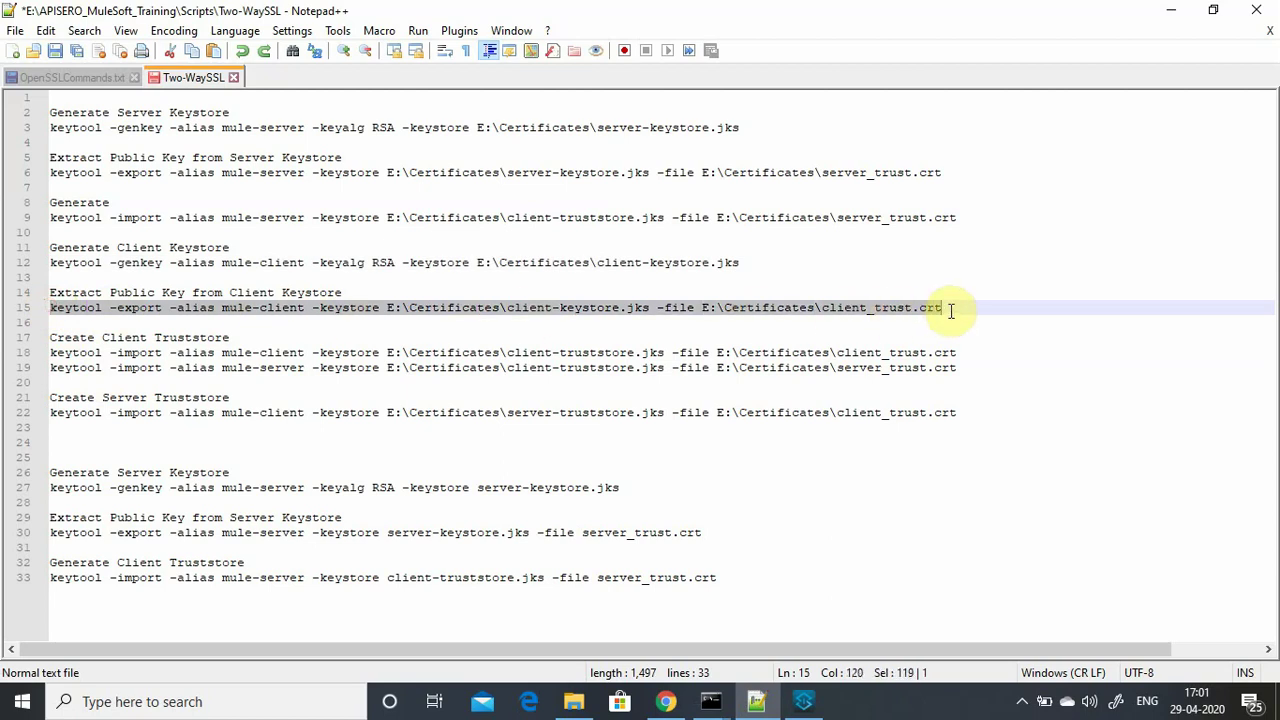
pyautogui.moveTo(711, 700)
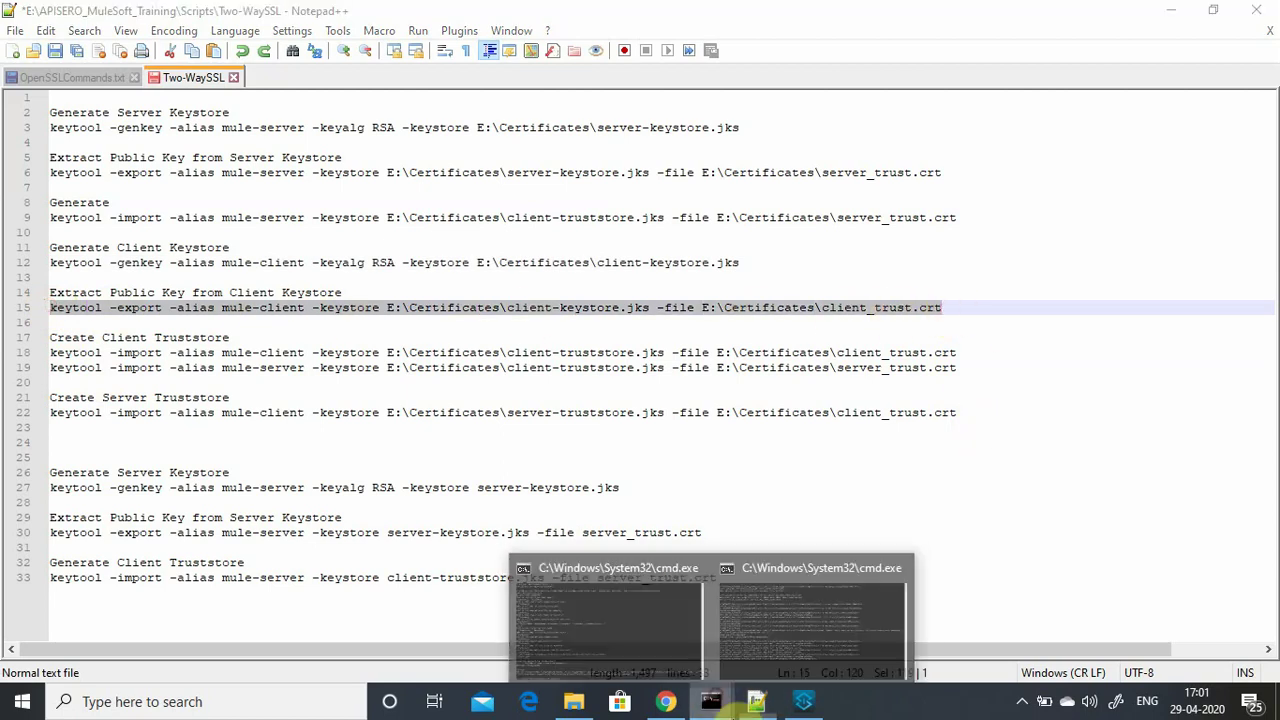
pyautogui.click(762, 661)
pyautogui.rightClick(440, 654)
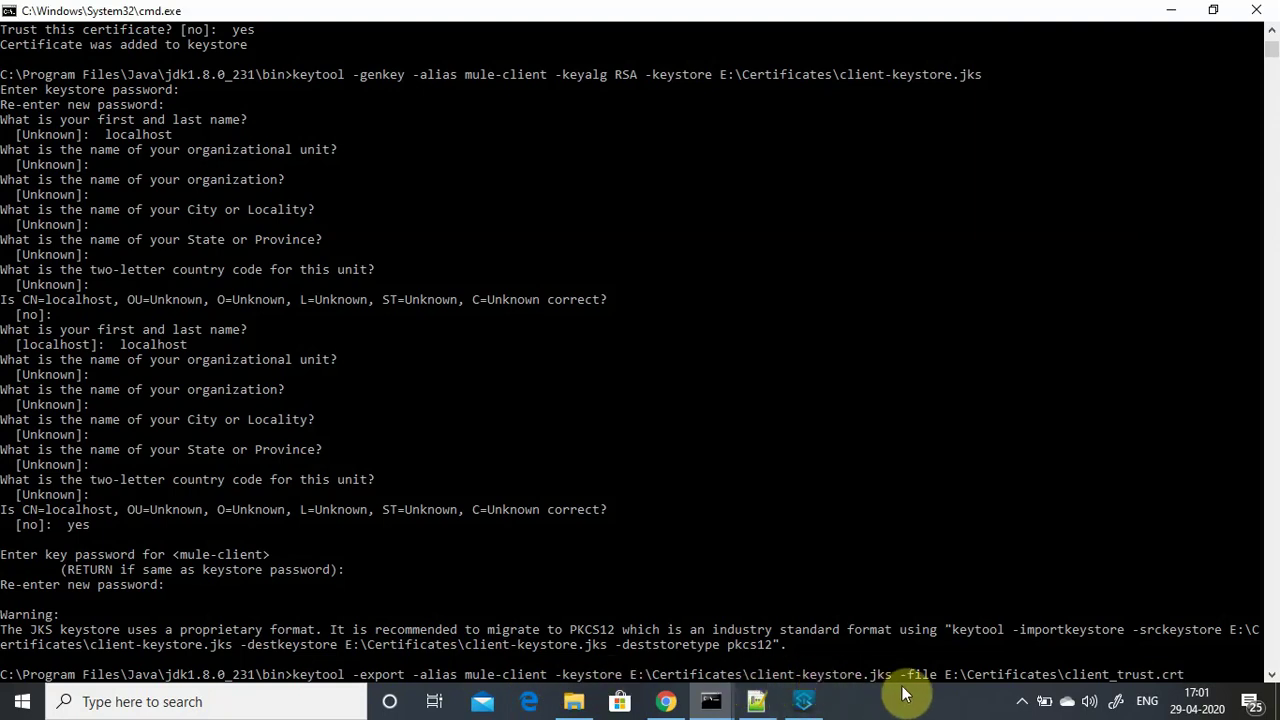
pyautogui.press('Return')
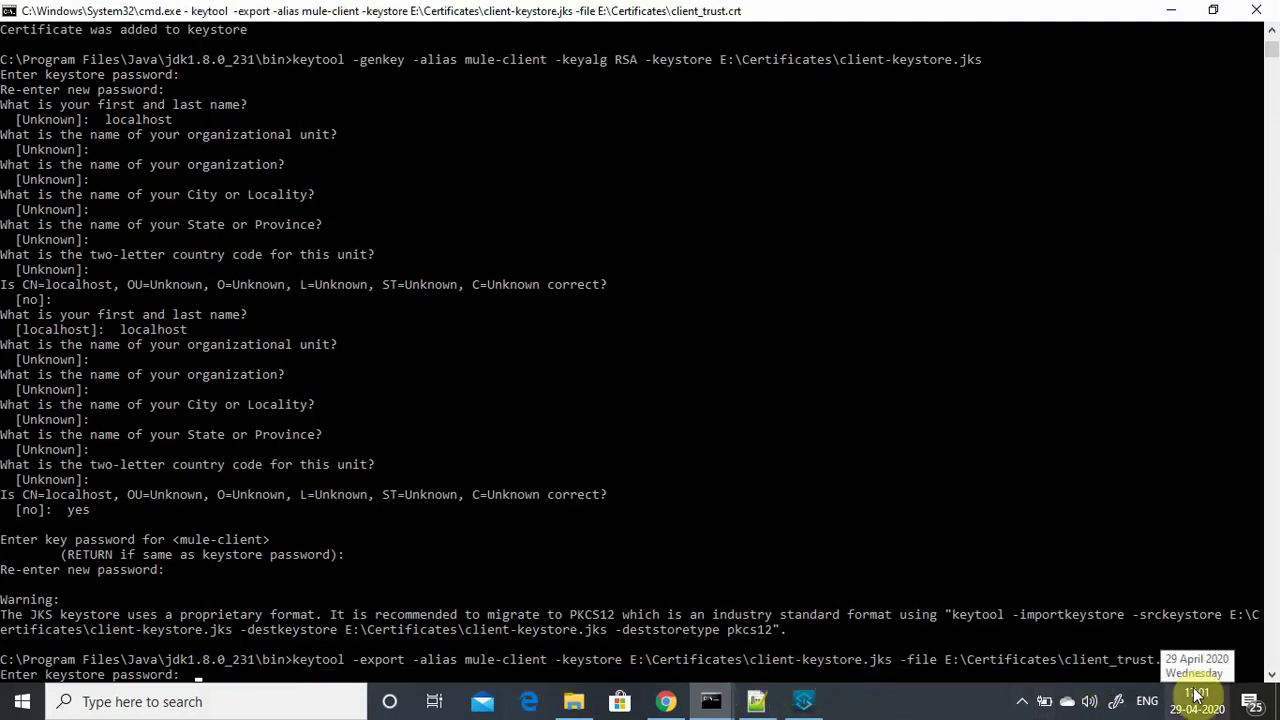
pyautogui.press('Return')
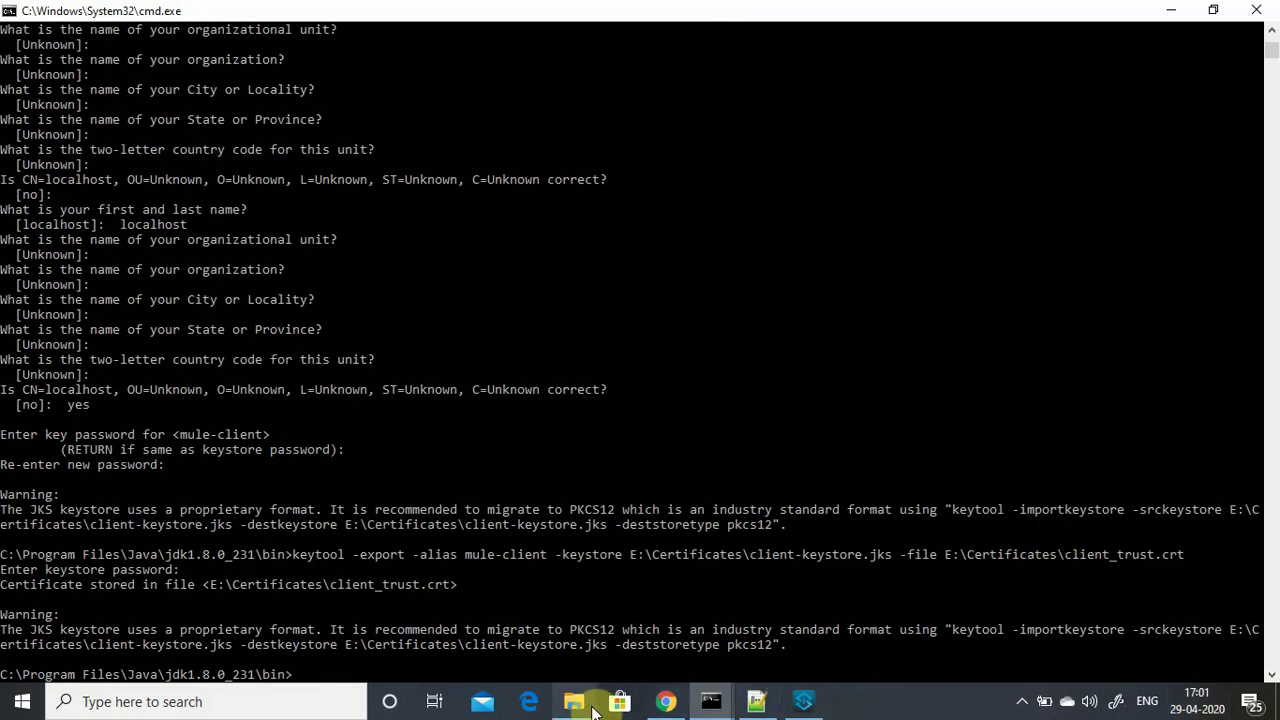
# Confirm client_trust.crt is listed among the five files in E:\Certificates, then return to the Two-WaySSL notes.
pyautogui.click(576, 703)
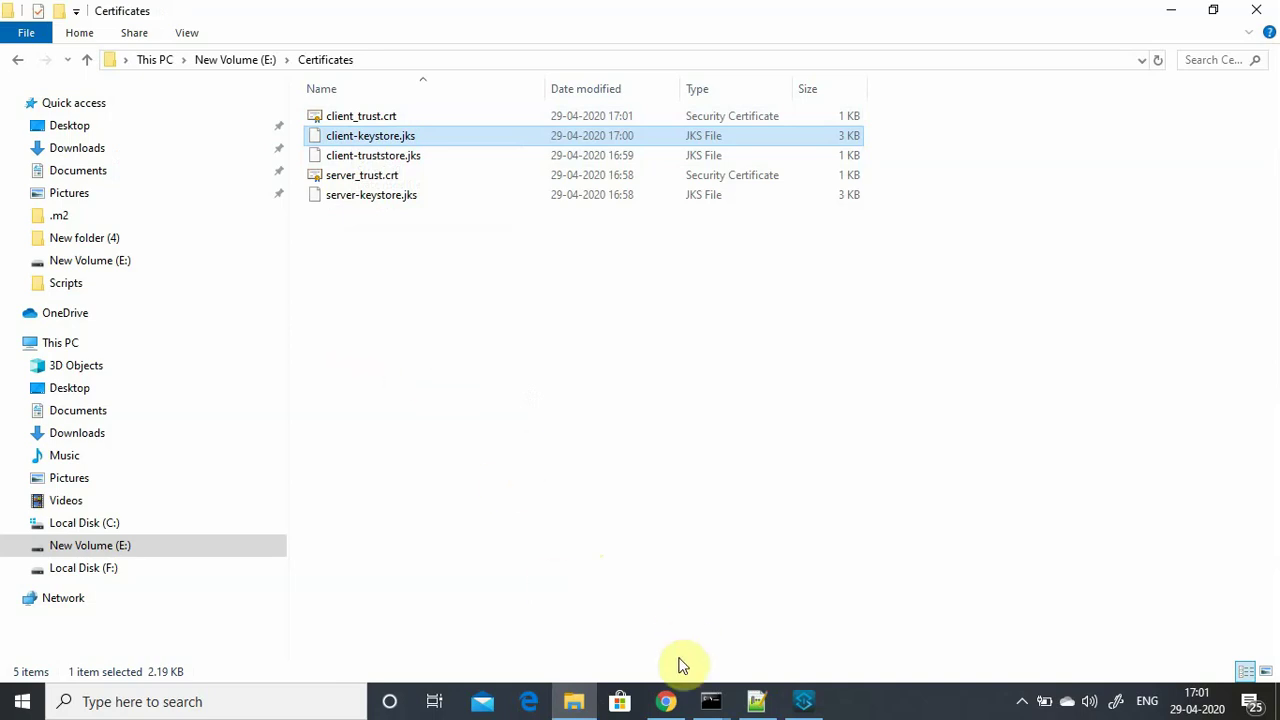
pyautogui.click(748, 703)
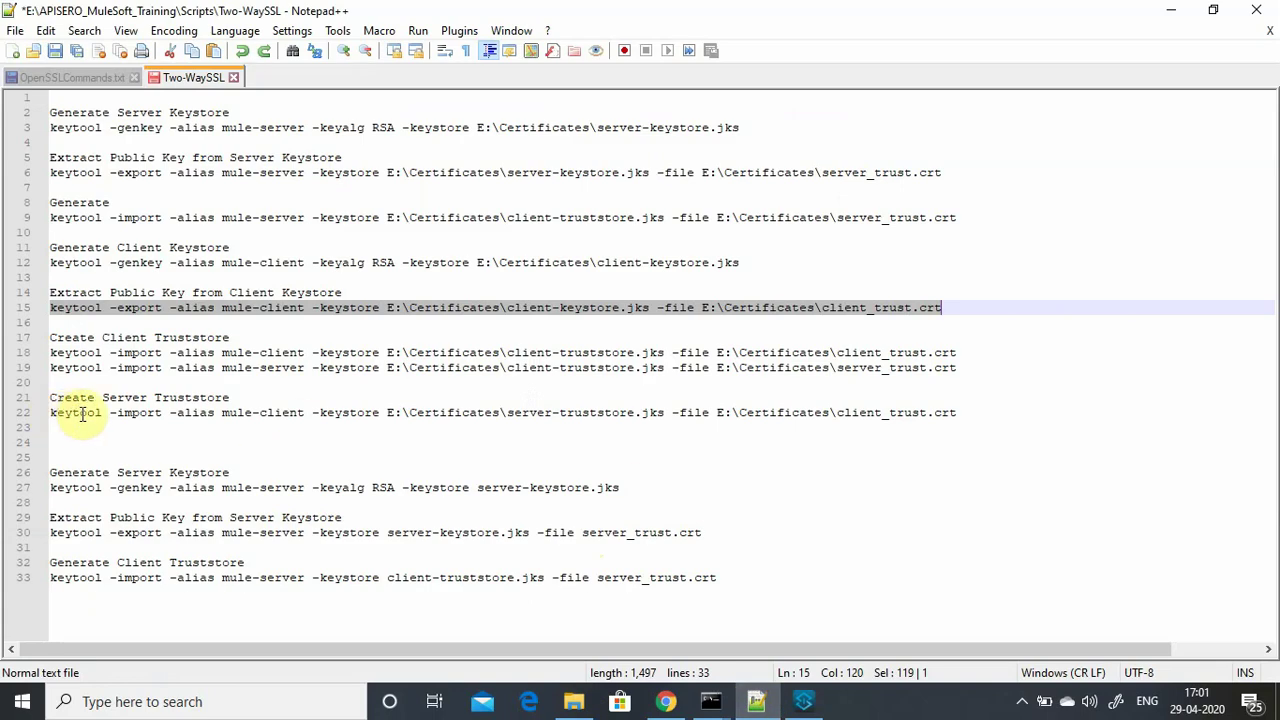
# Select the line 22 keytool command importing mule-client into server-truststore.jks.
pyautogui.moveTo(229, 413); pyautogui.dragTo(312, 414)
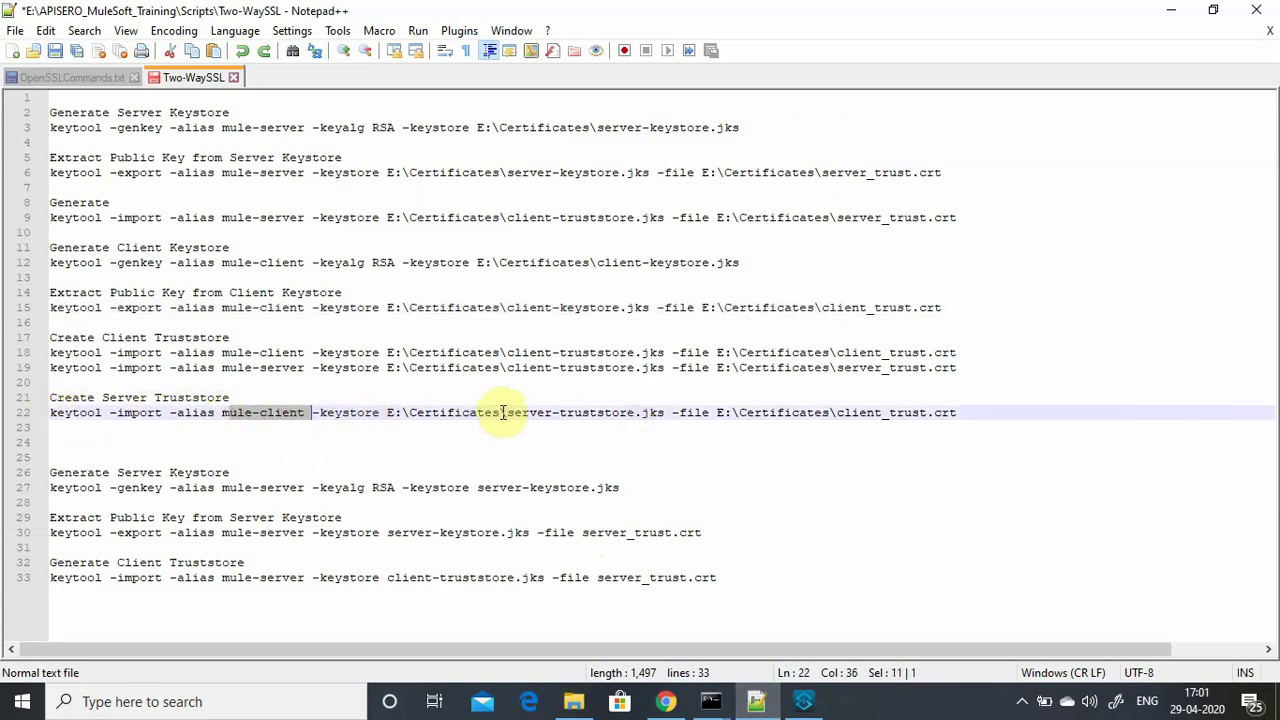
pyautogui.moveTo(503, 413); pyautogui.dragTo(664, 413)
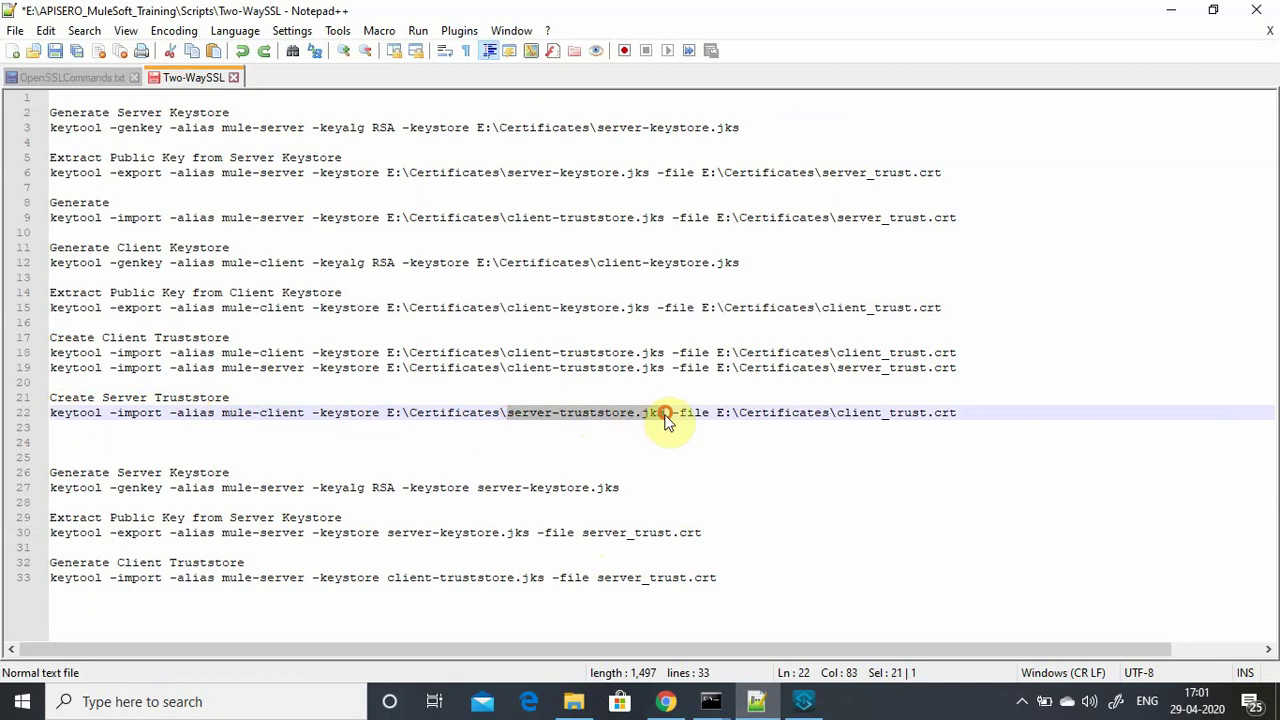
pyautogui.click(745, 448)
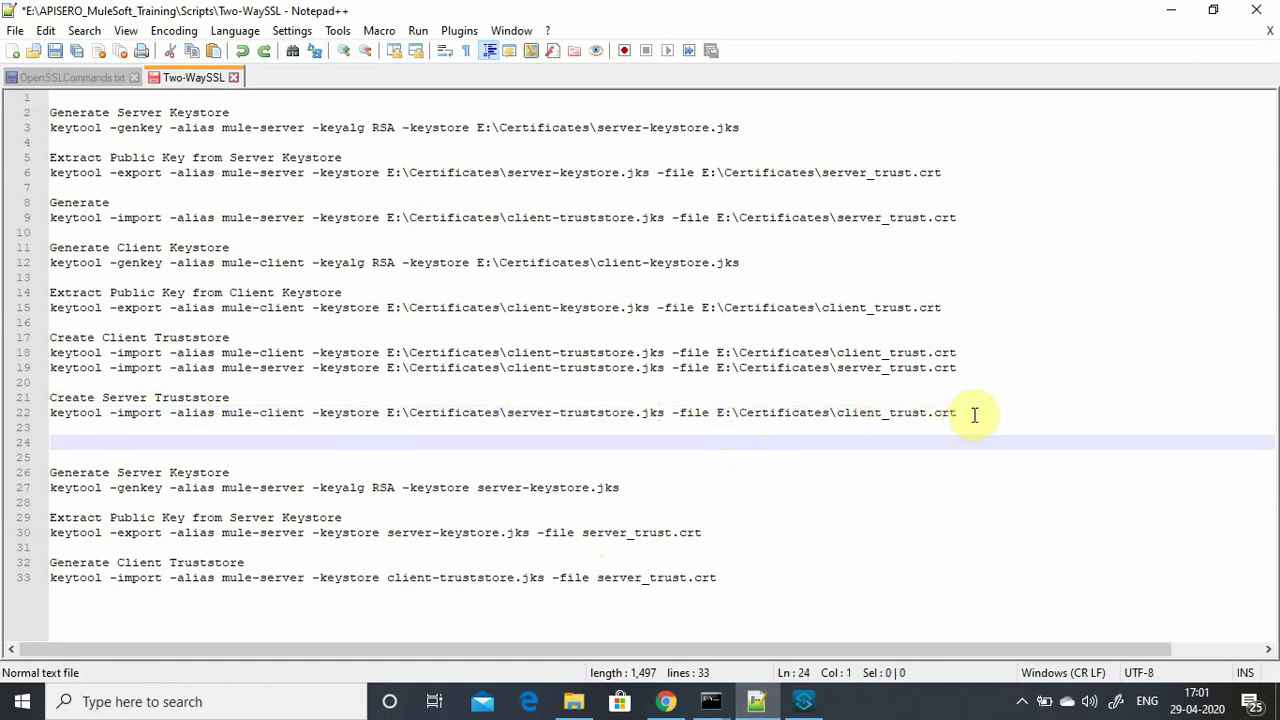
pyautogui.moveTo(974, 414); pyautogui.dragTo(40, 413)
pyautogui.hotkey('ctrl', 'c')
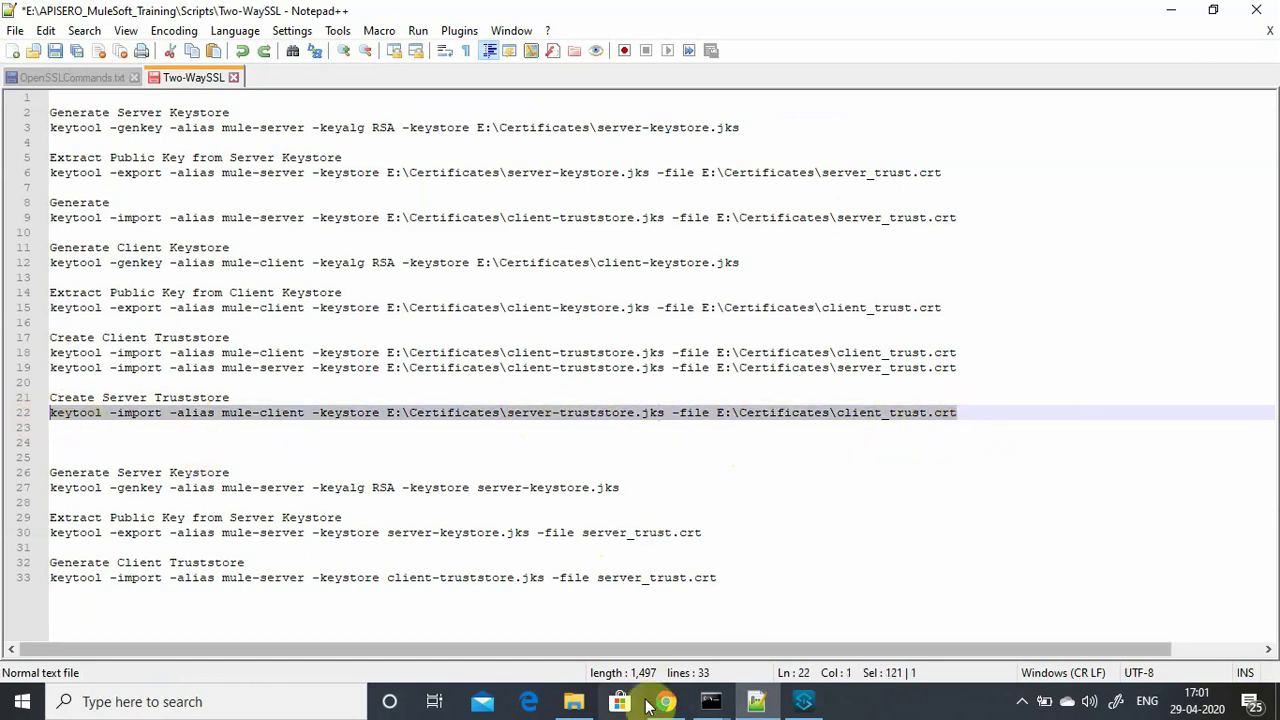
# Run the import in Command Prompt, set the truststore password, and answer yes to trust the certificate.
pyautogui.click(706, 705)
pyautogui.click(638, 645)
pyautogui.hotkey('ctrl', 'v')
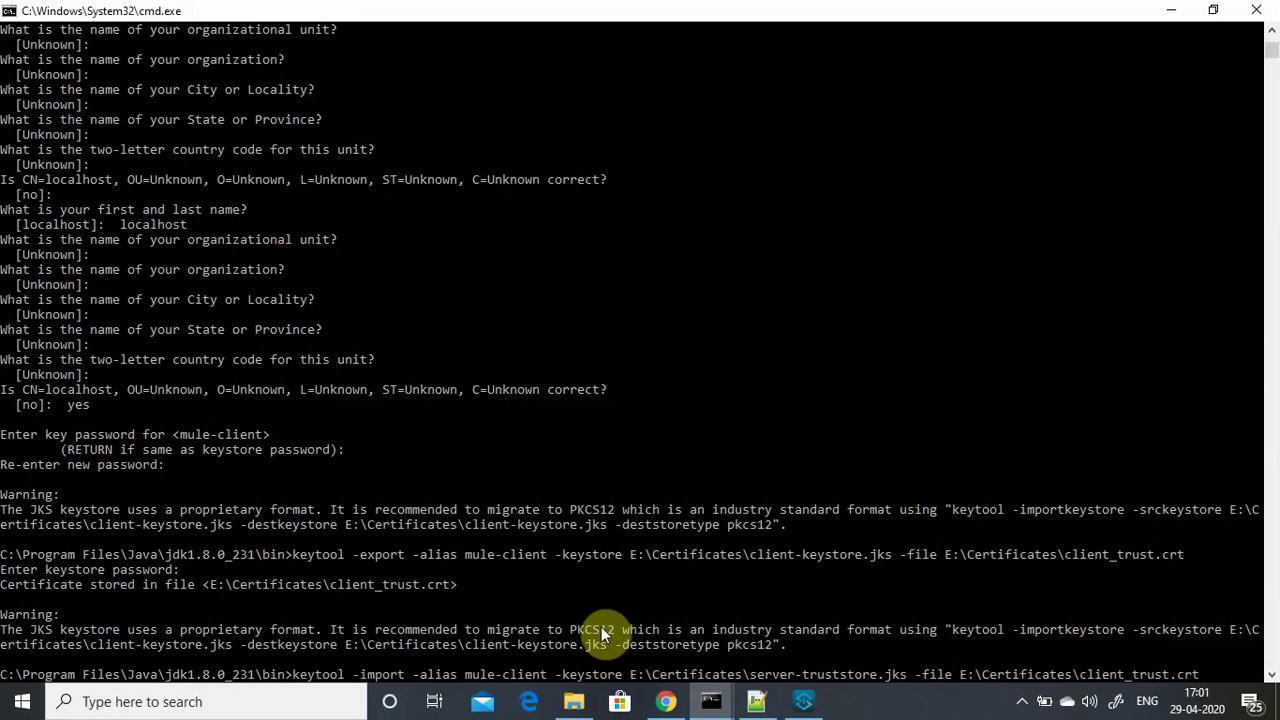
pyautogui.press('Return')
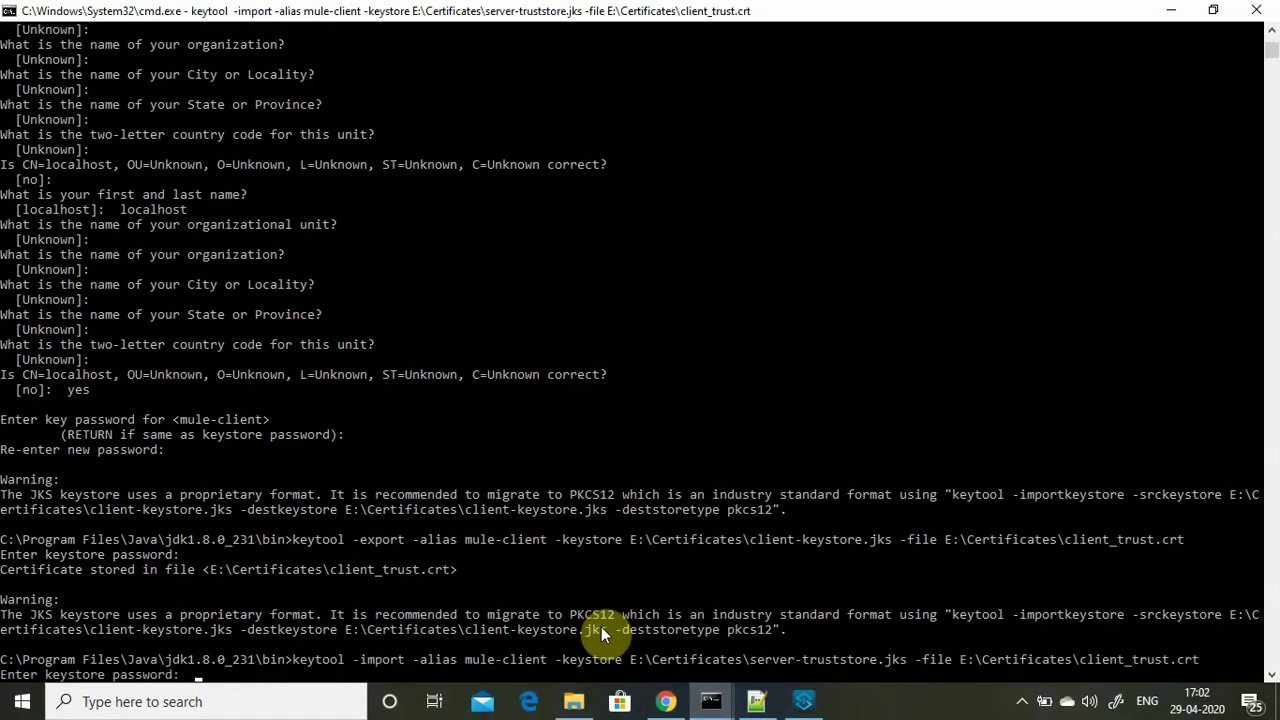
pyautogui.press('Return')
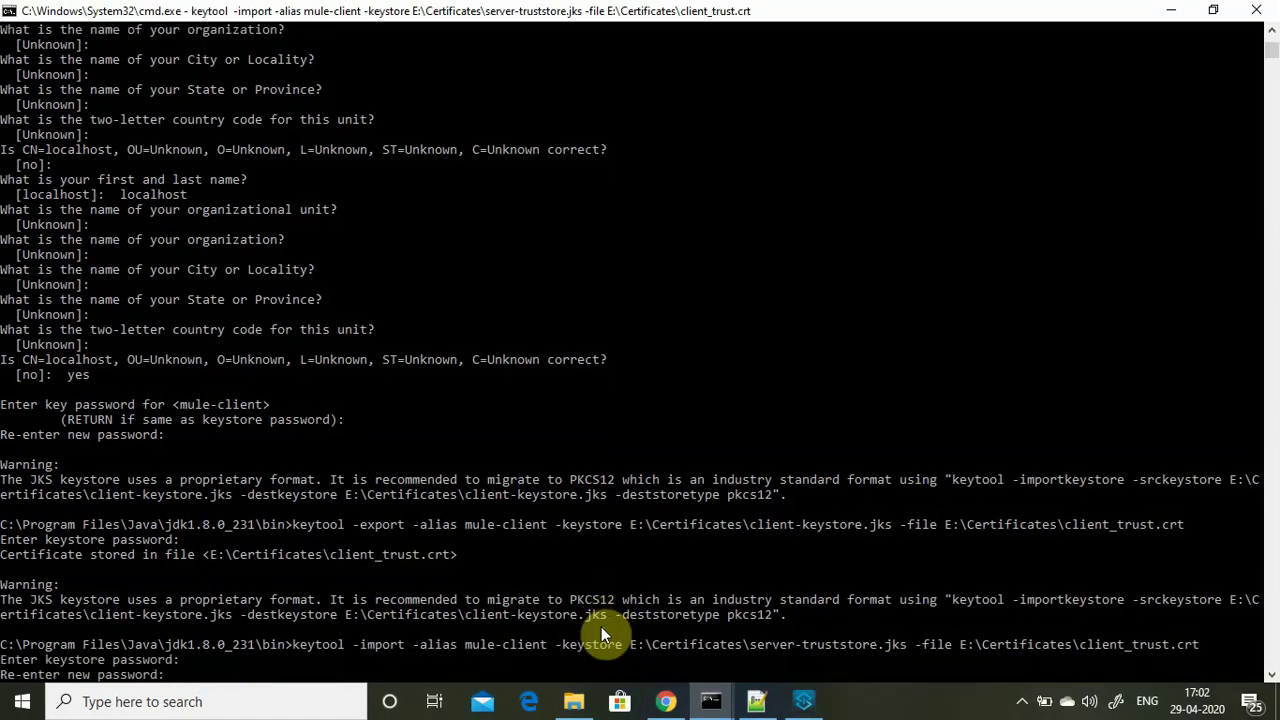
pyautogui.press('Return')
pyautogui.write('y')
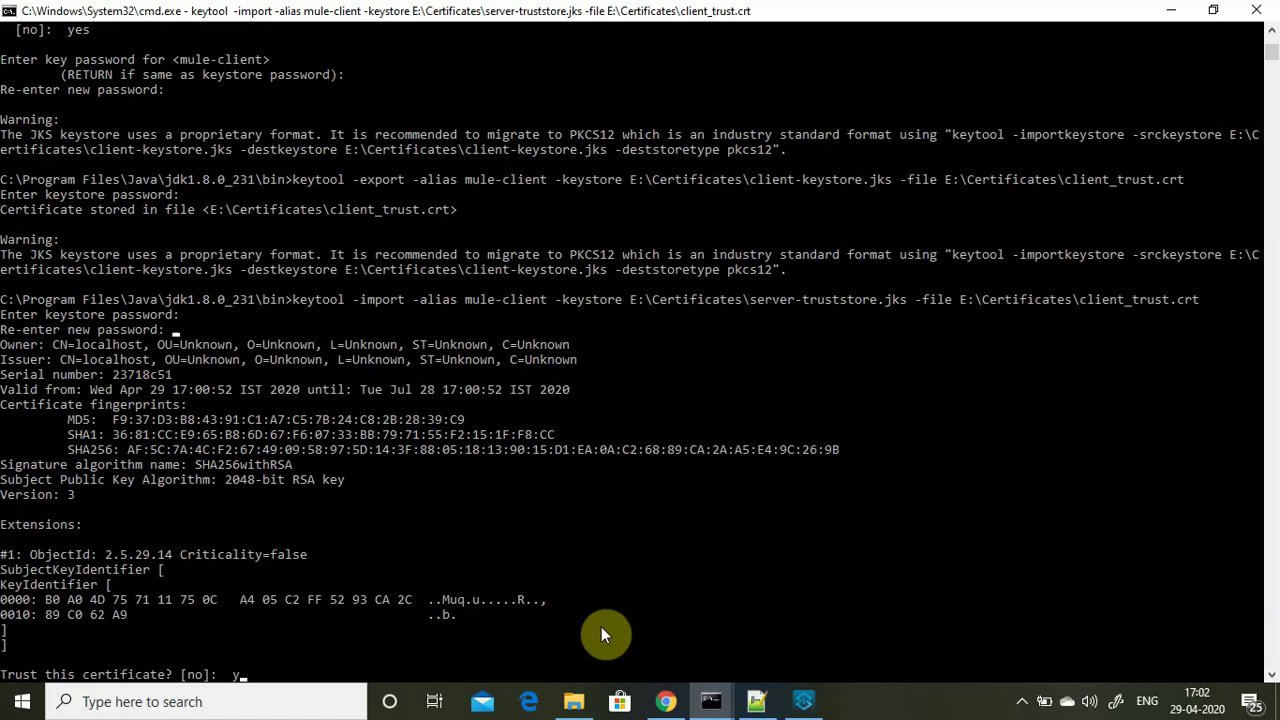
pyautogui.write('es')
pyautogui.press('Return')
pyautogui.click(1170, 10)
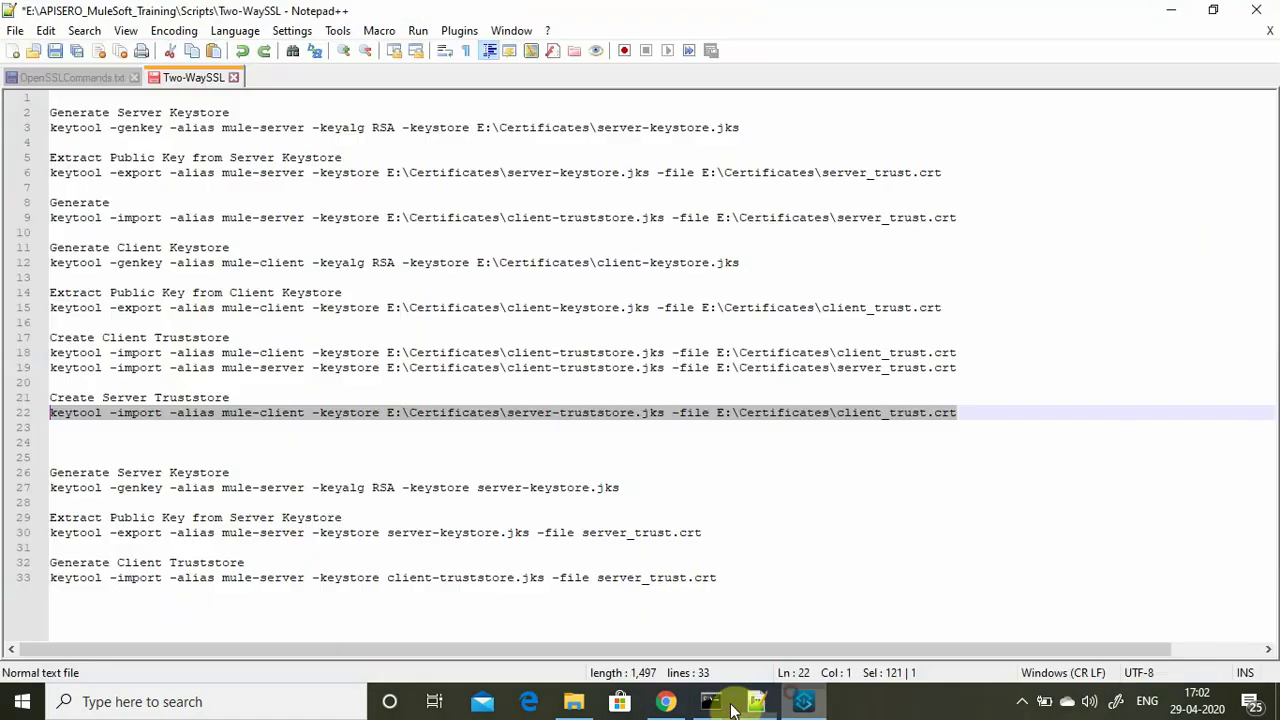
pyautogui.click(576, 701)
# Inspect the four .jks files in E:\Certificates, including the new 963-byte server-truststore.jks.
pyautogui.click(370, 214)
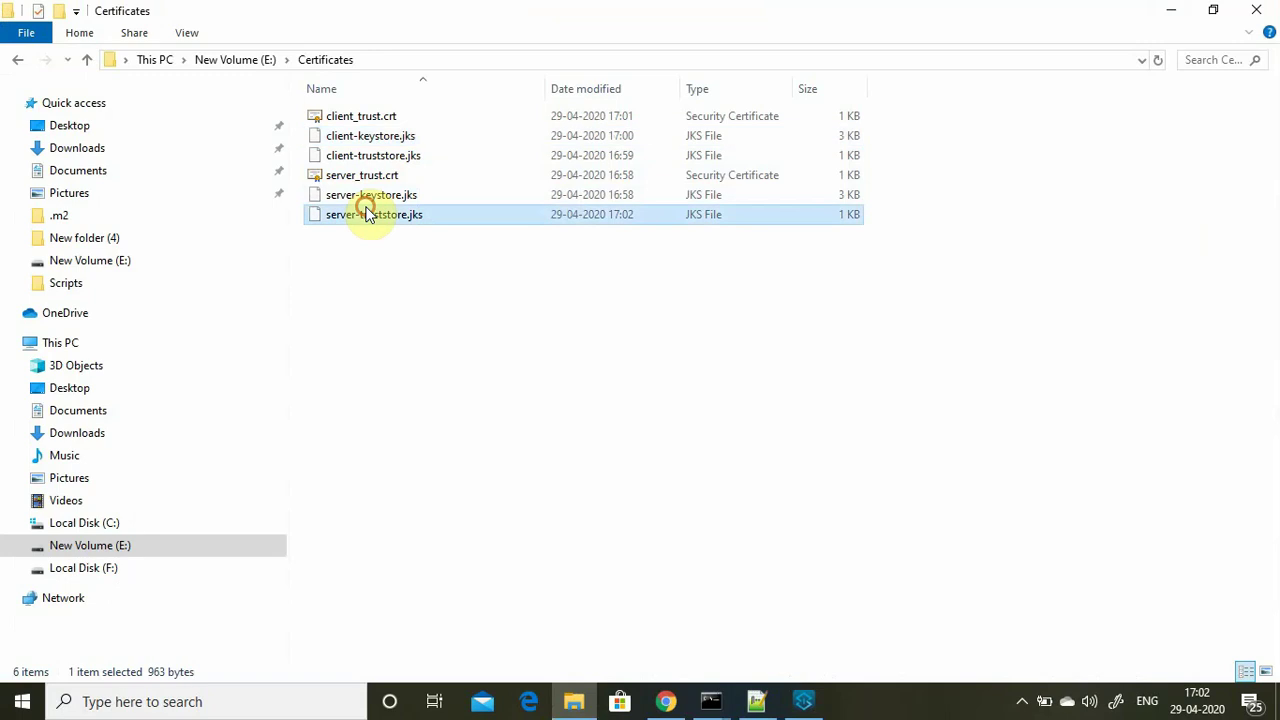
pyautogui.click(365, 194)
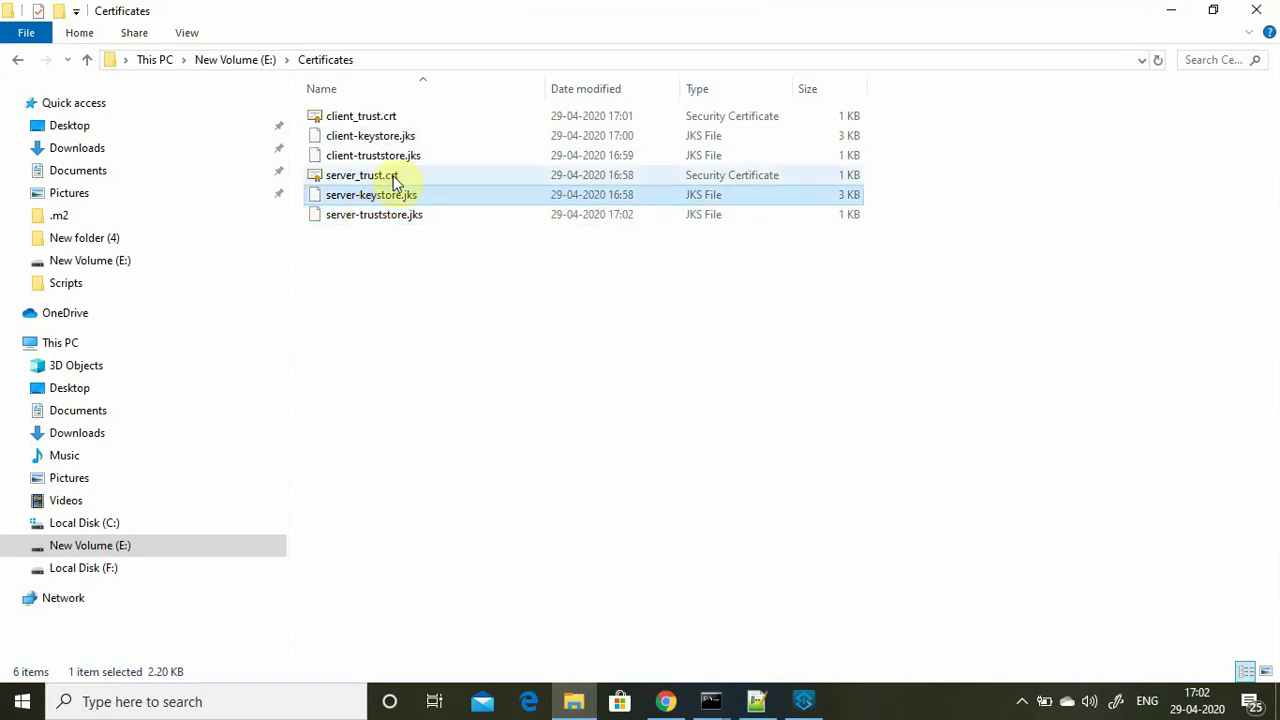
pyautogui.click(384, 157)
pyautogui.click(372, 136)
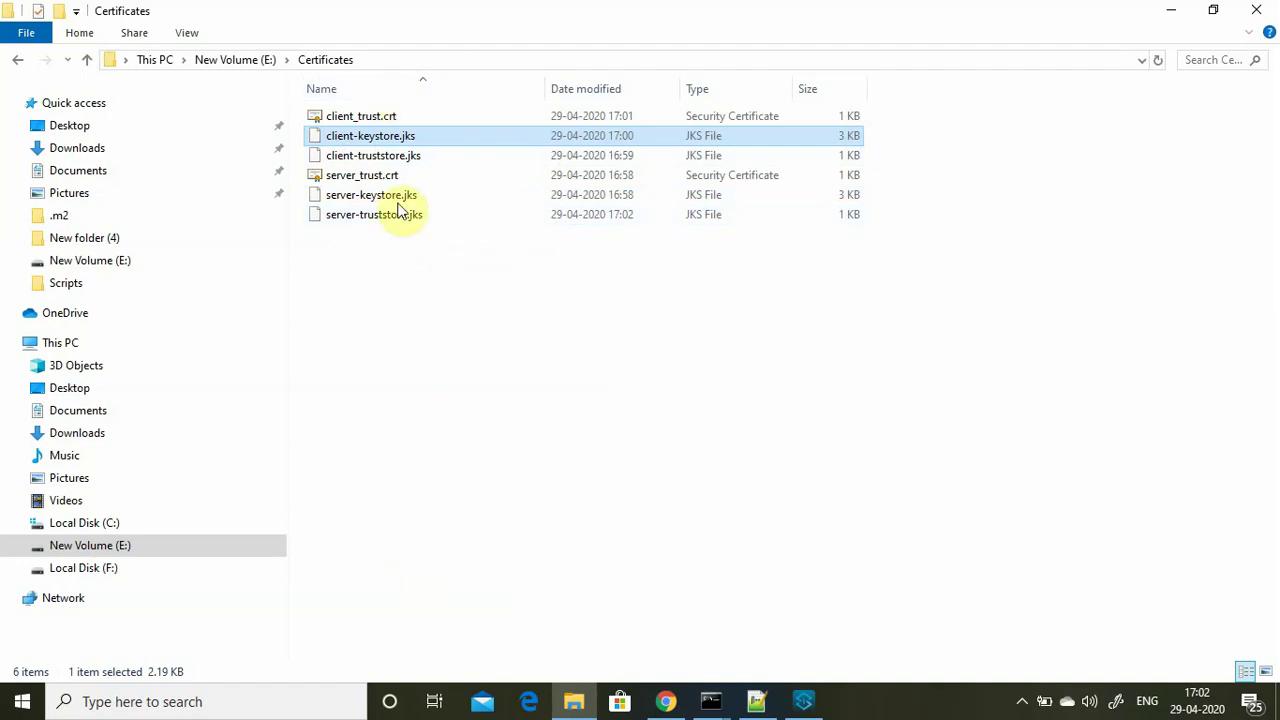
# Create the Mule project 'two-way-ssl-demo' on Mule Server 4.2.2 EE through File > New > Mule Project.
pyautogui.click(806, 701)
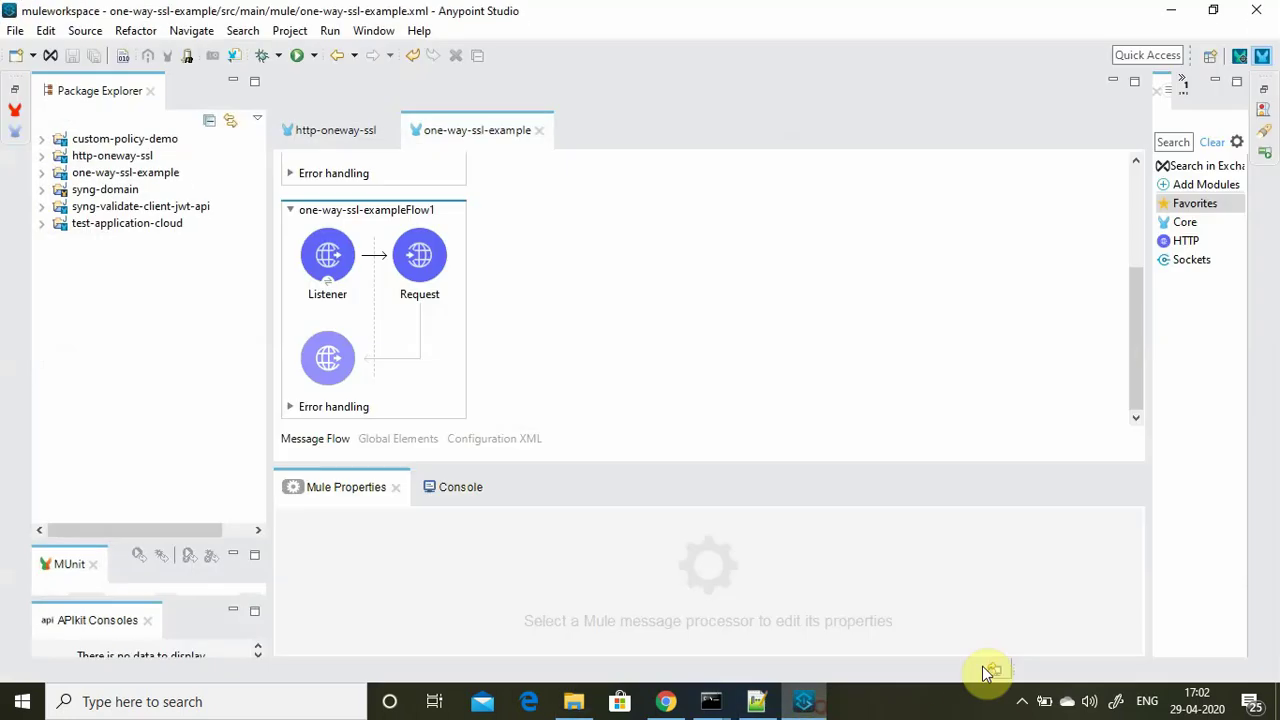
pyautogui.click(16, 31)
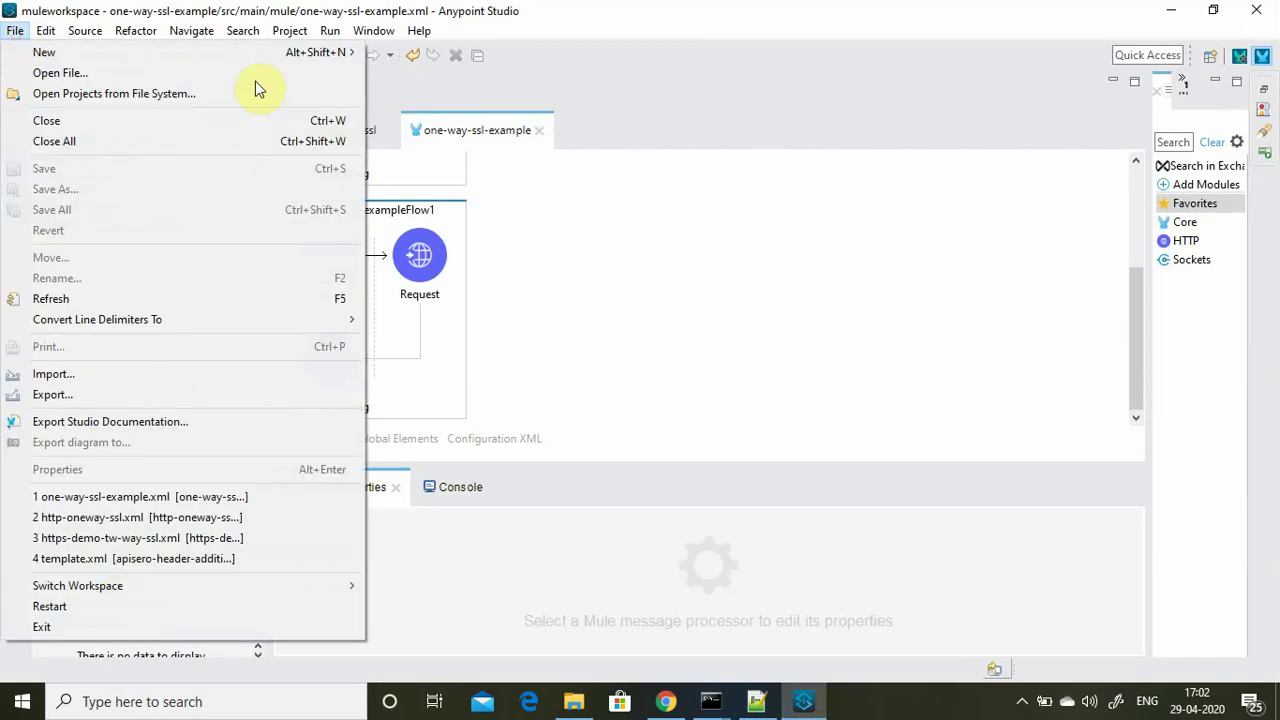
pyautogui.moveTo(257, 54)
pyautogui.click(438, 52)
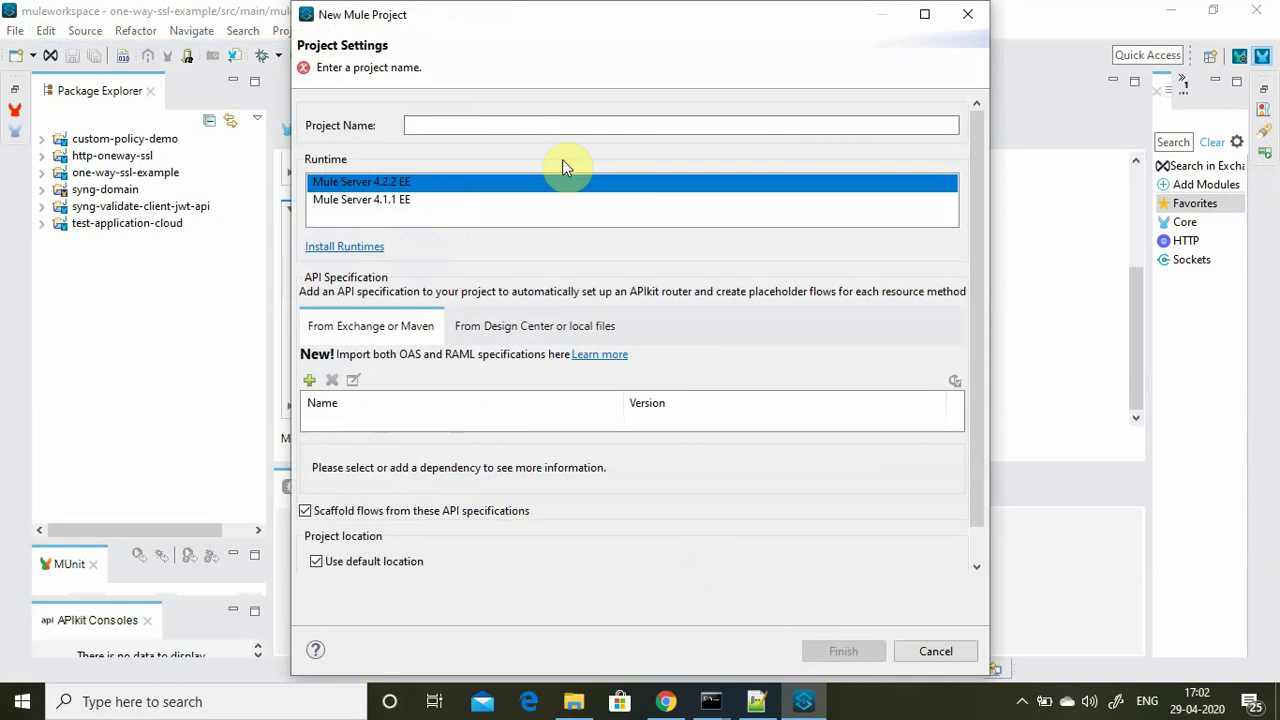
pyautogui.click(498, 126)
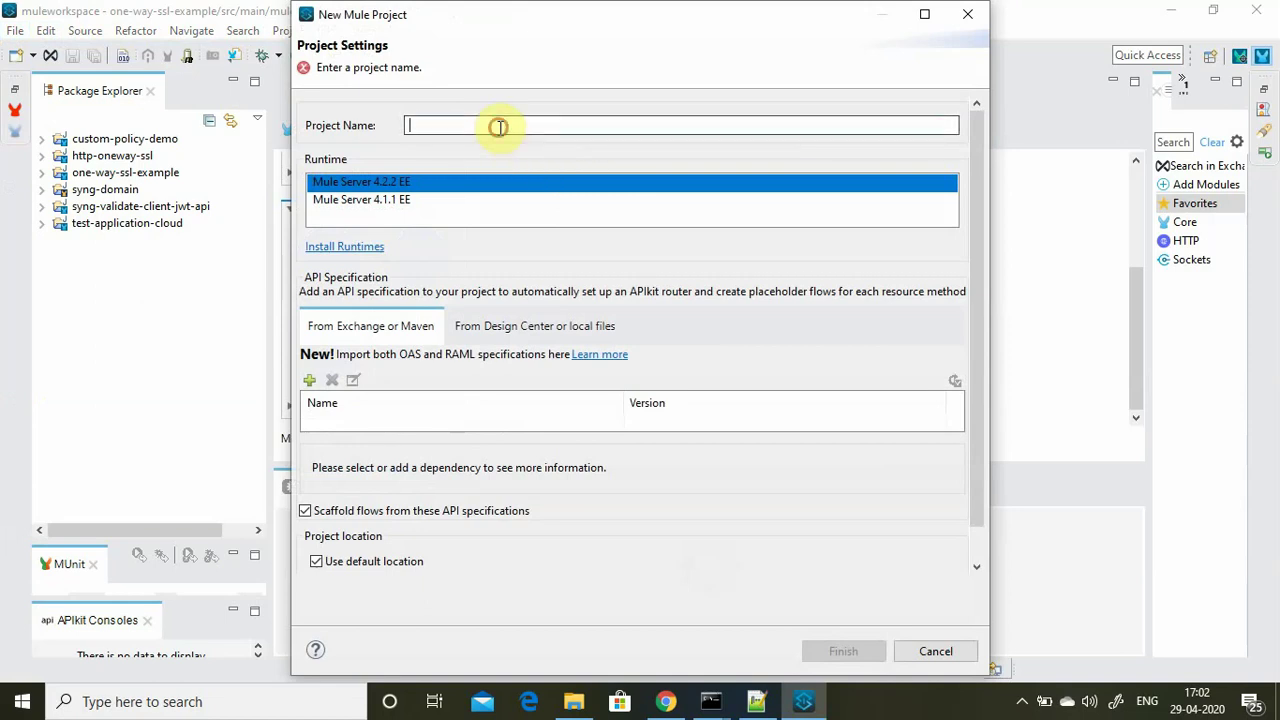
pyautogui.write('tw')
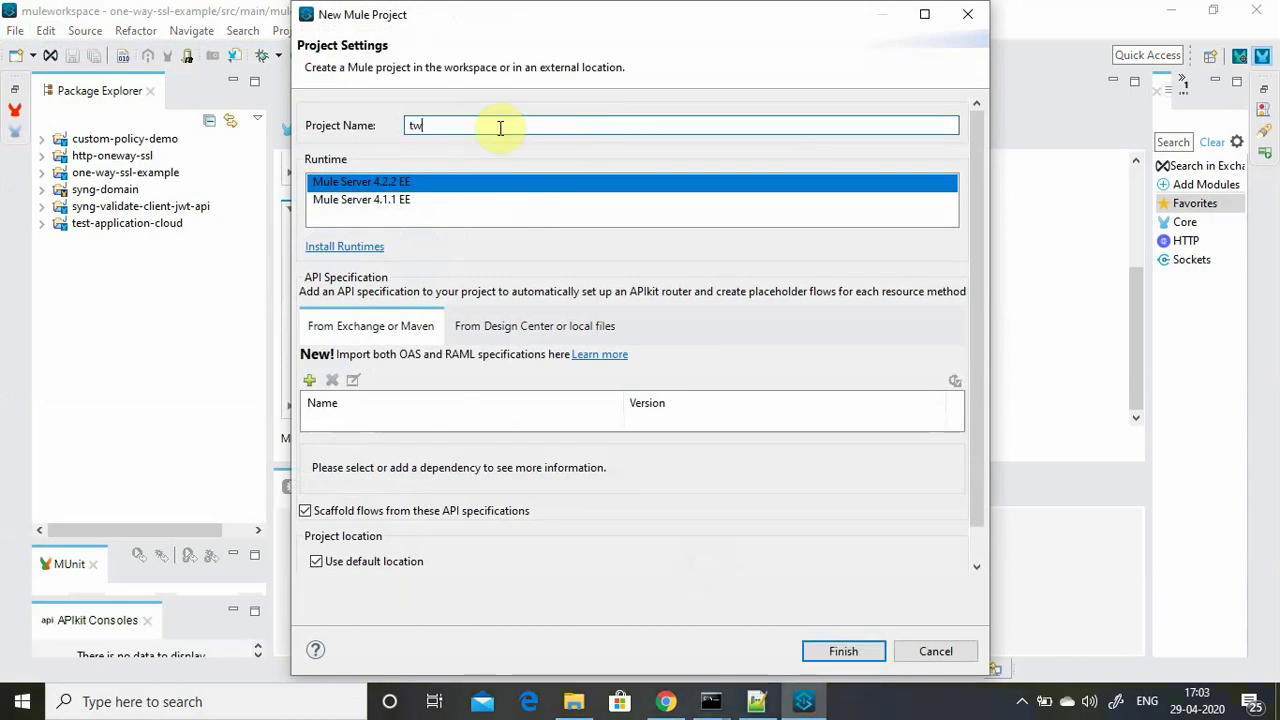
pyautogui.write('o-way-ssl-demo')
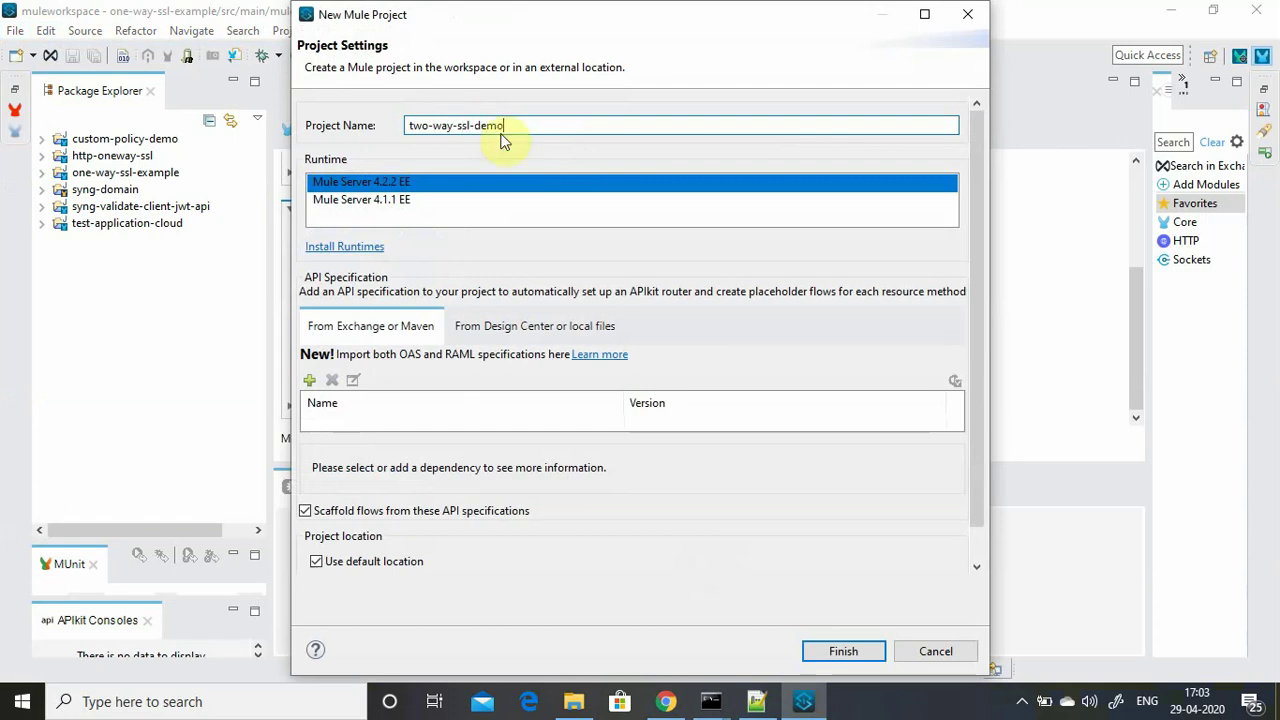
pyautogui.click(843, 651)
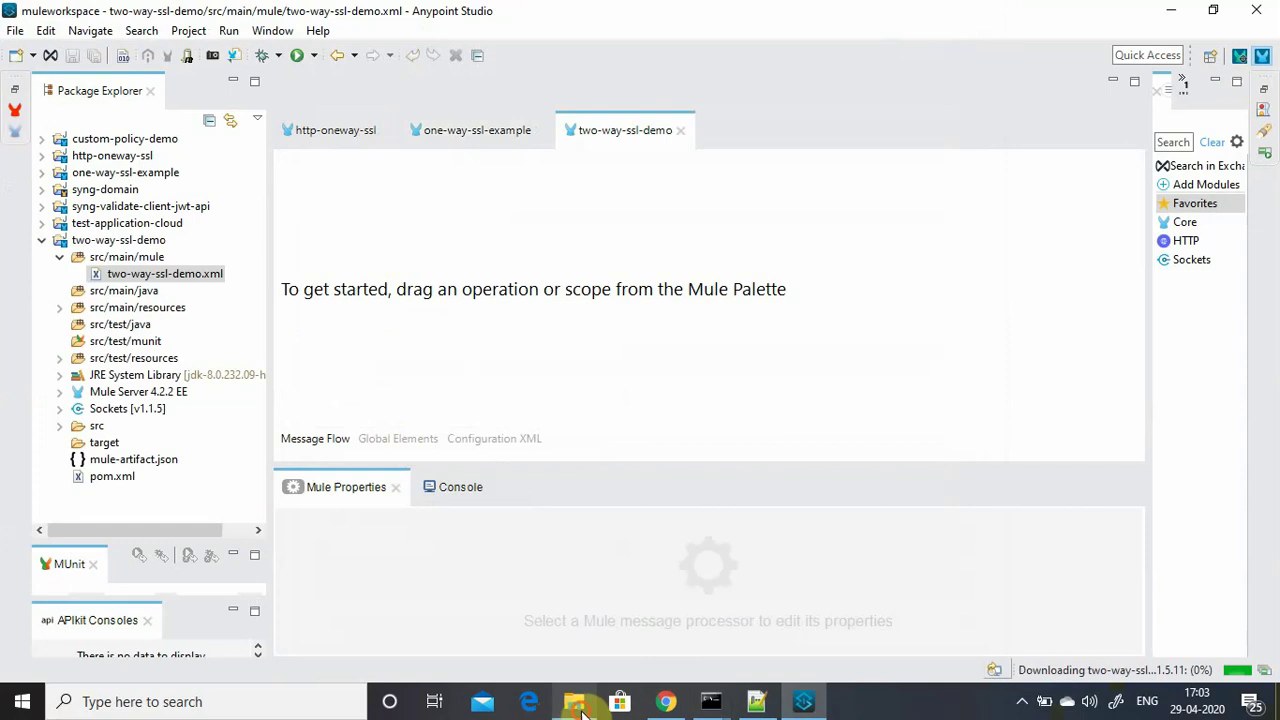
# Copy the client and server keystore and truststore .jks files into two-way-ssl-demo's src/main/resources.
pyautogui.click(576, 702)
pyautogui.click(372, 216)
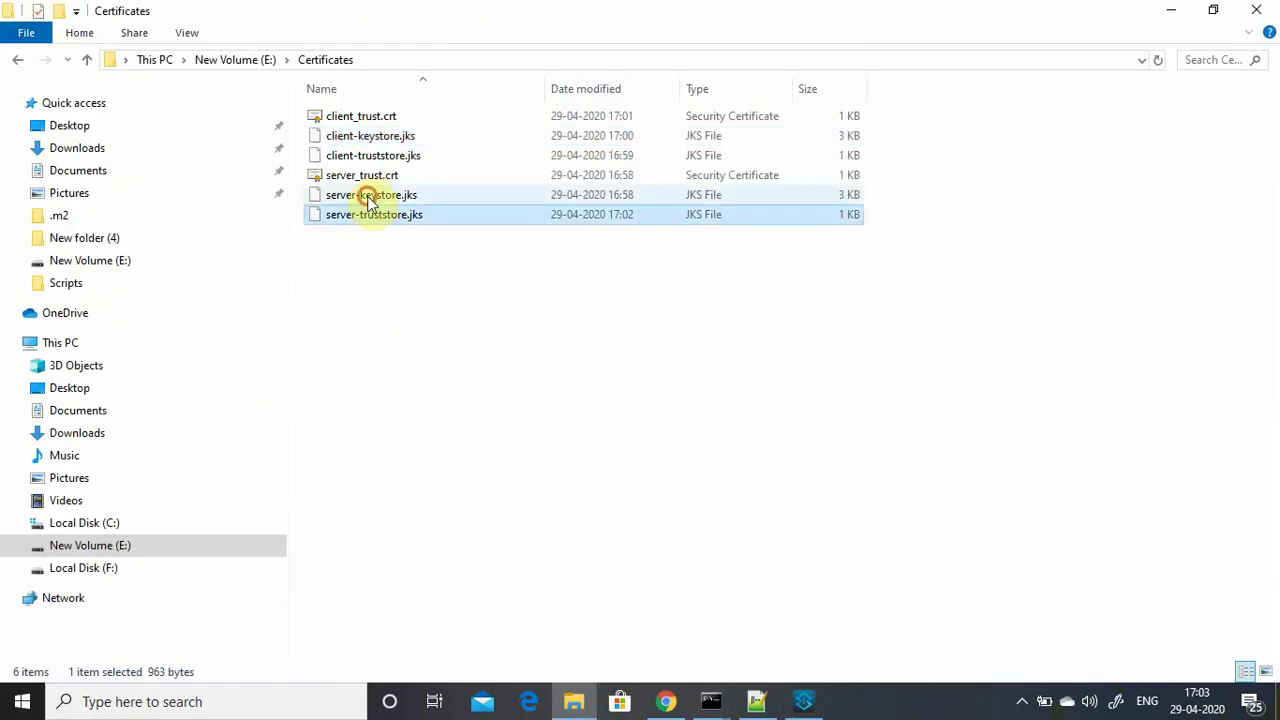
pyautogui.keyDown('ctrl'); pyautogui.click(368, 197); pyautogui.keyUp('ctrl')
pyautogui.keyDown('ctrl'); pyautogui.click(365, 157); pyautogui.keyUp('ctrl')
pyautogui.keyDown('ctrl'); pyautogui.click(366, 136); pyautogui.keyUp('ctrl')
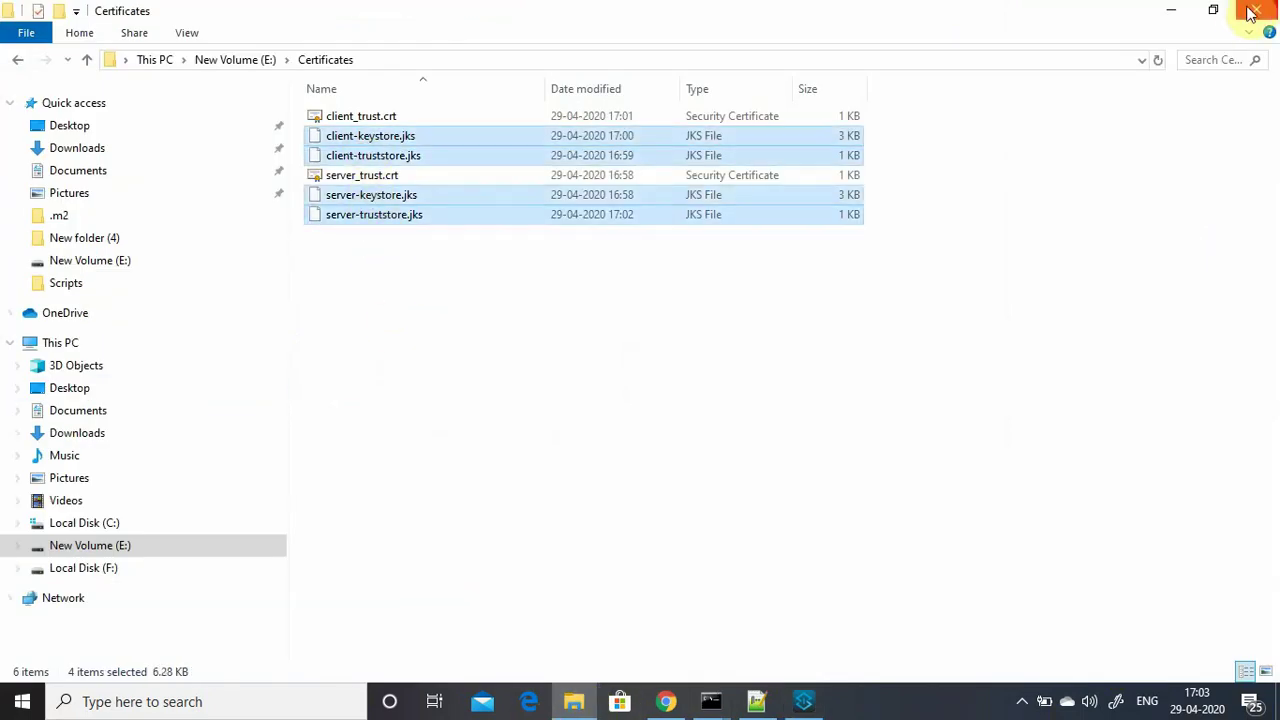
pyautogui.click(1170, 11)
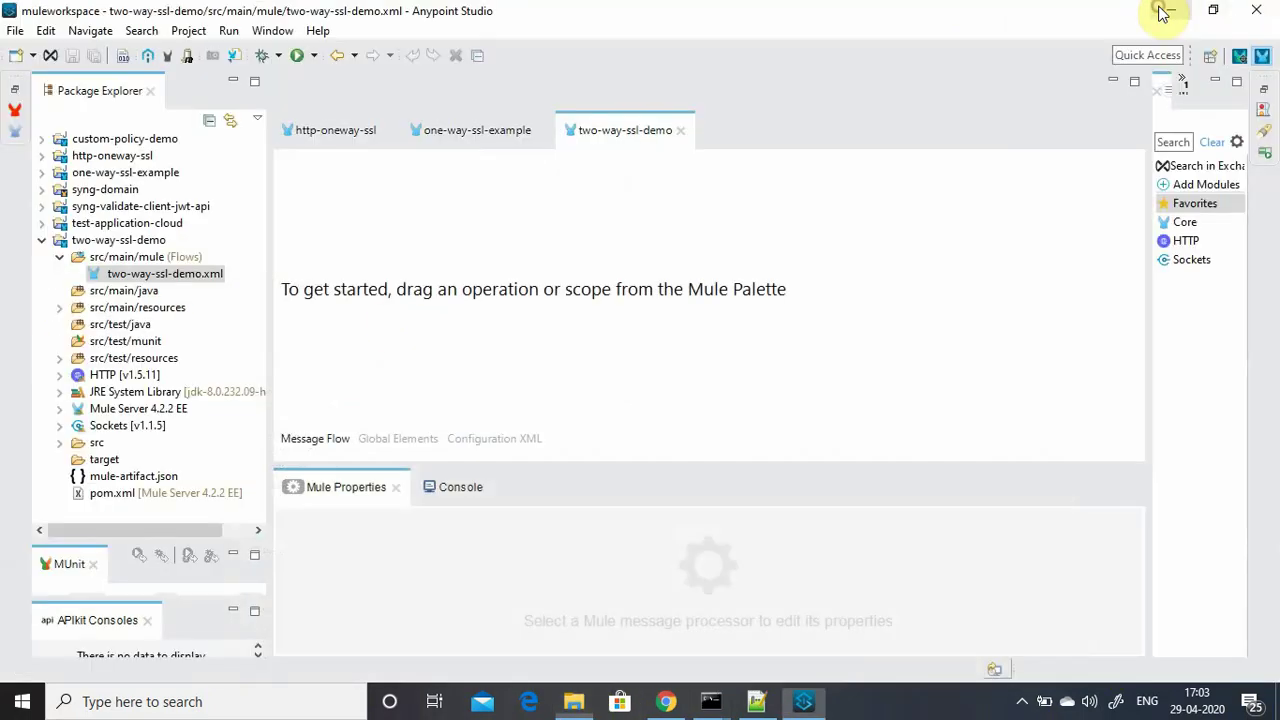
pyautogui.click(60, 307)
pyautogui.rightClick(133, 307)
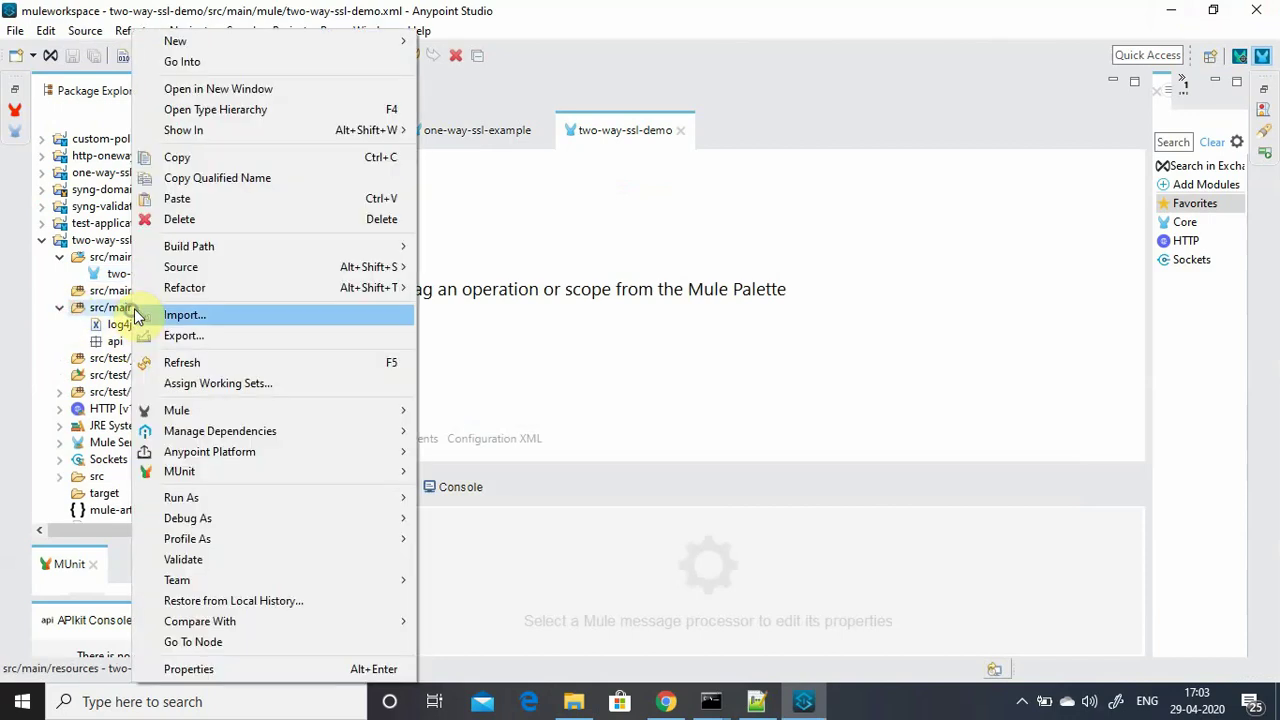
pyautogui.click(180, 199)
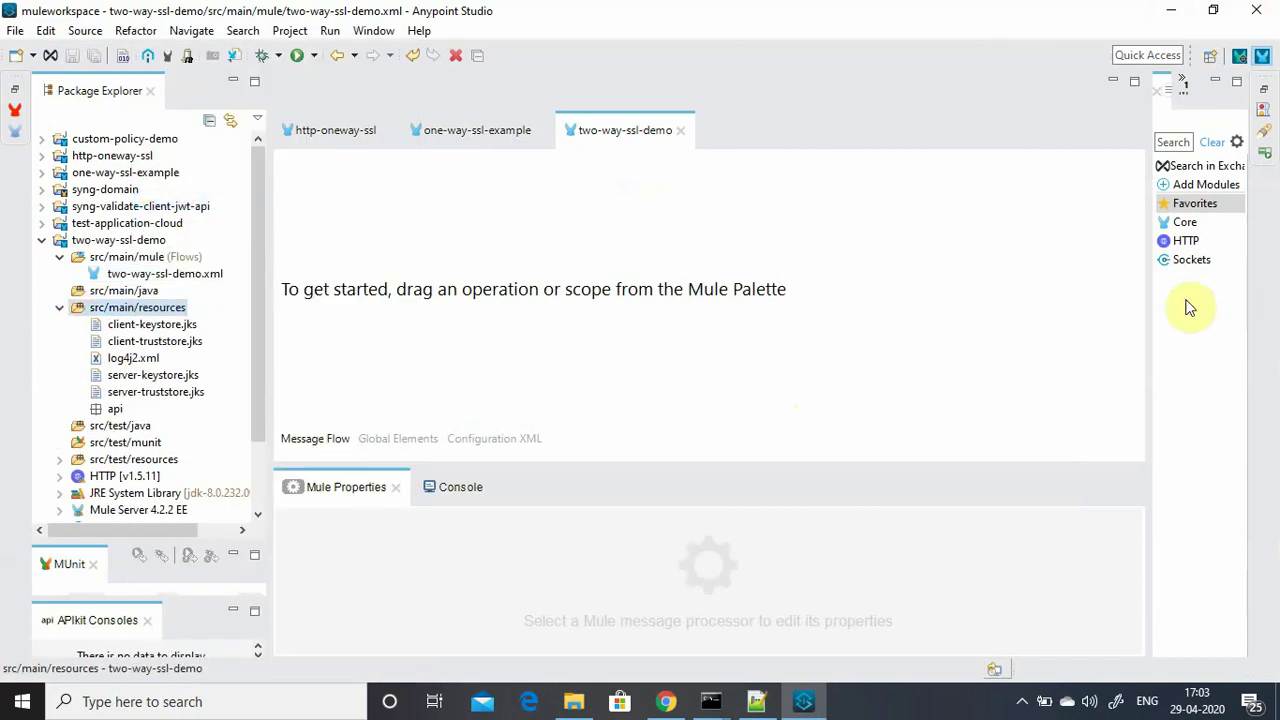
pyautogui.moveTo(1150, 299); pyautogui.dragTo(823, 309)
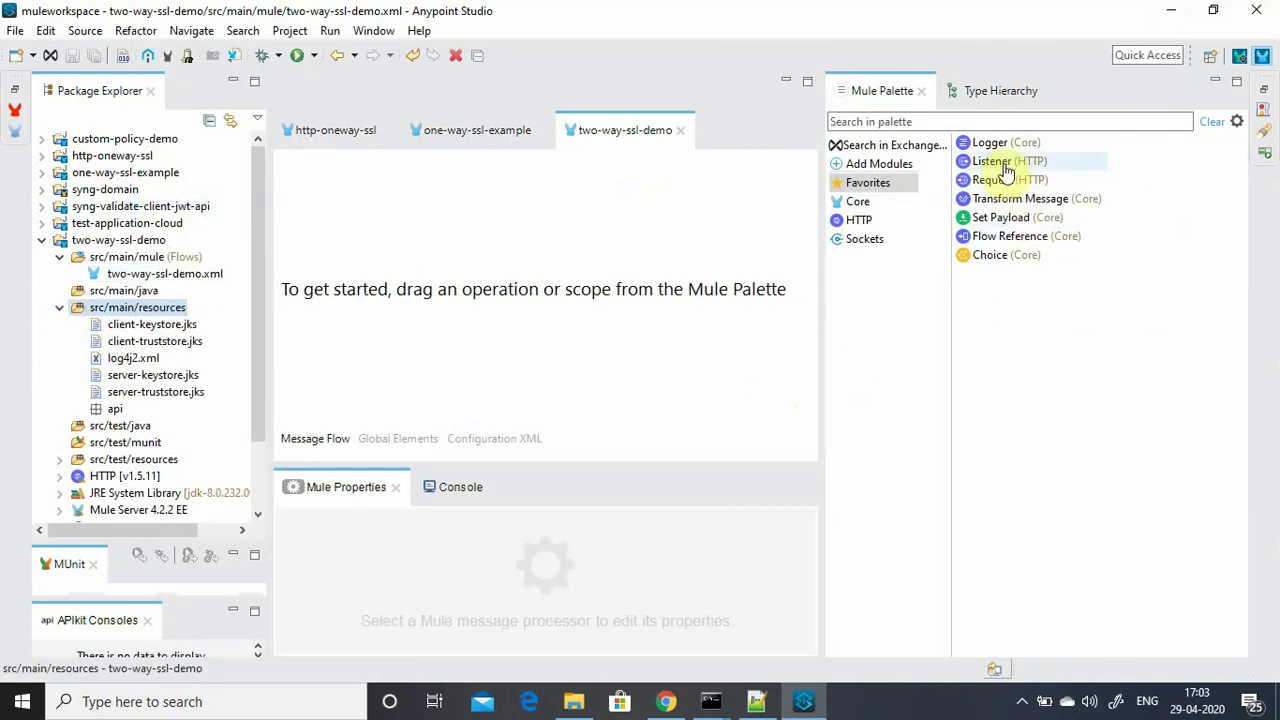
# Add an HTTP Listener to the flow with a new HTTPS connection on port 8082.
pyautogui.moveTo(1000, 163); pyautogui.dragTo(364, 172)
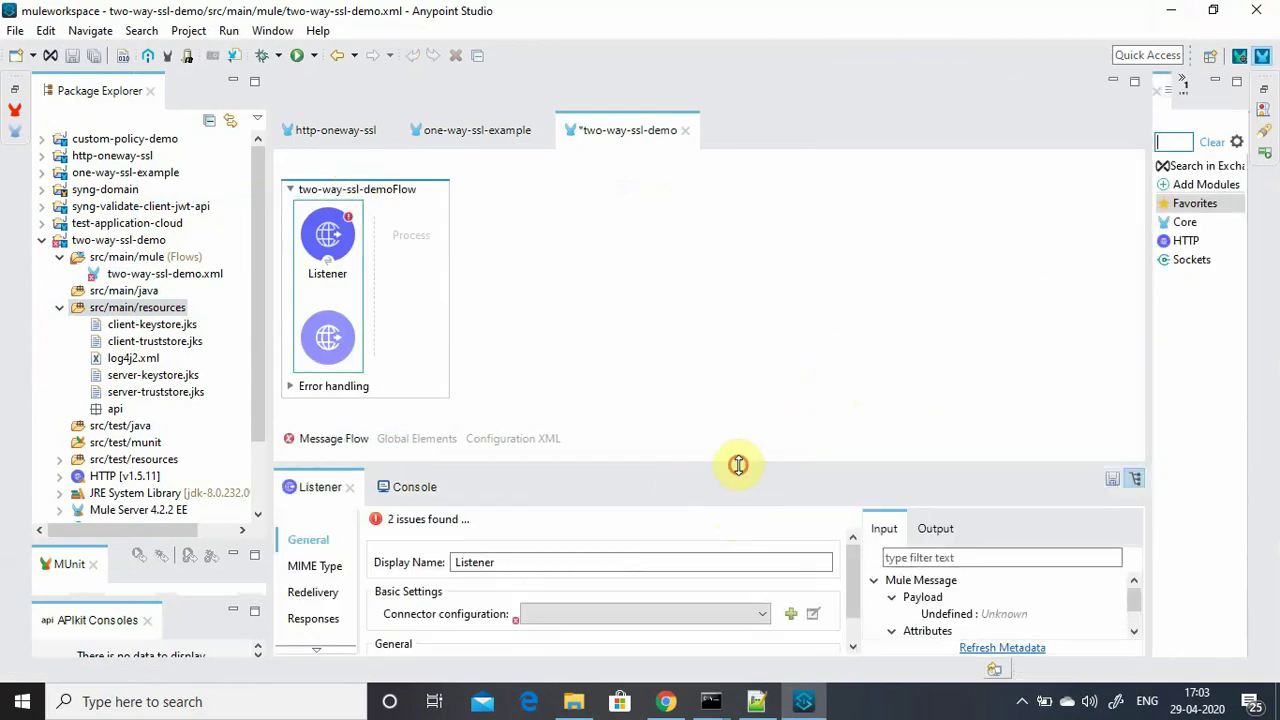
pyautogui.moveTo(738, 464); pyautogui.dragTo(737, 311)
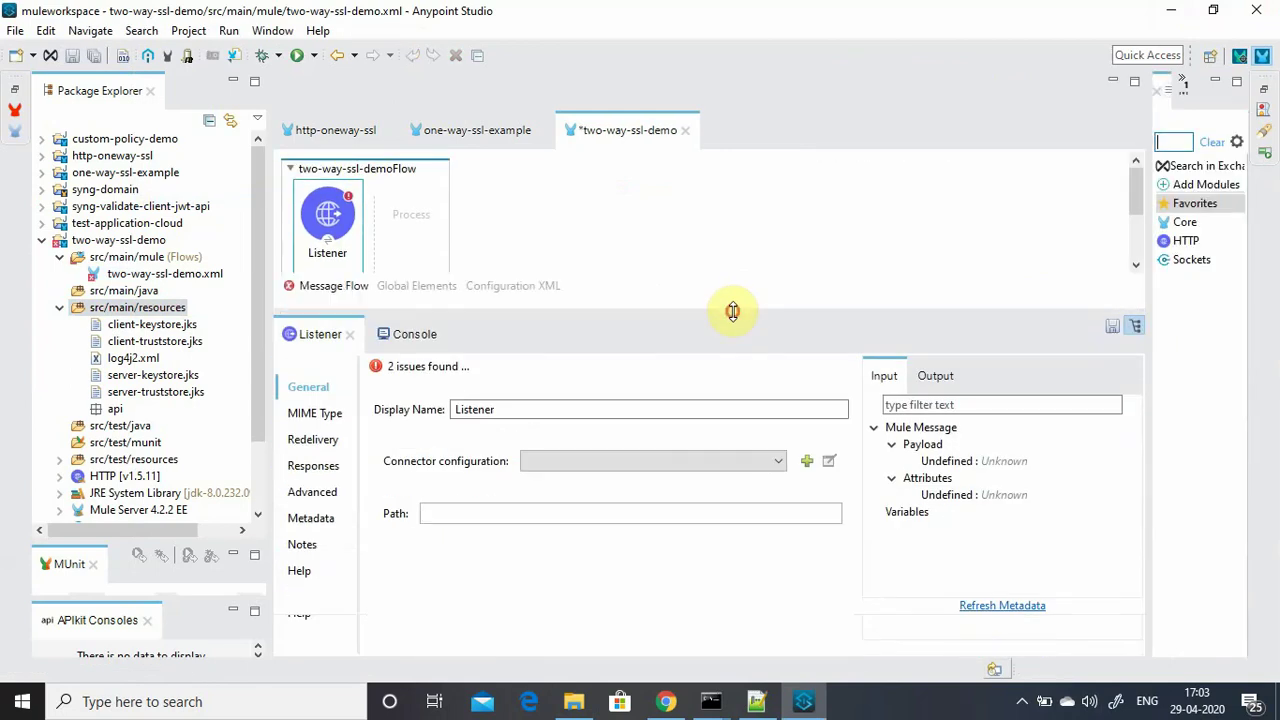
pyautogui.click(807, 462)
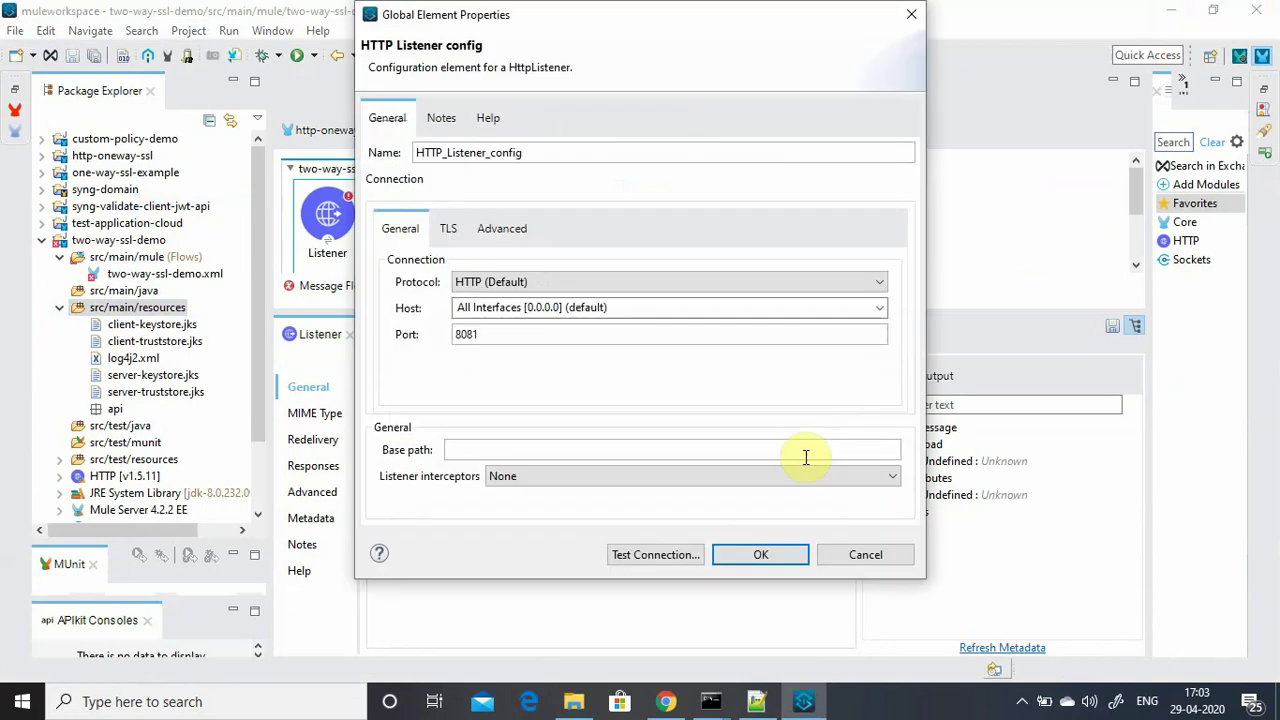
pyautogui.click(581, 283)
pyautogui.click(483, 313)
pyautogui.click(486, 333)
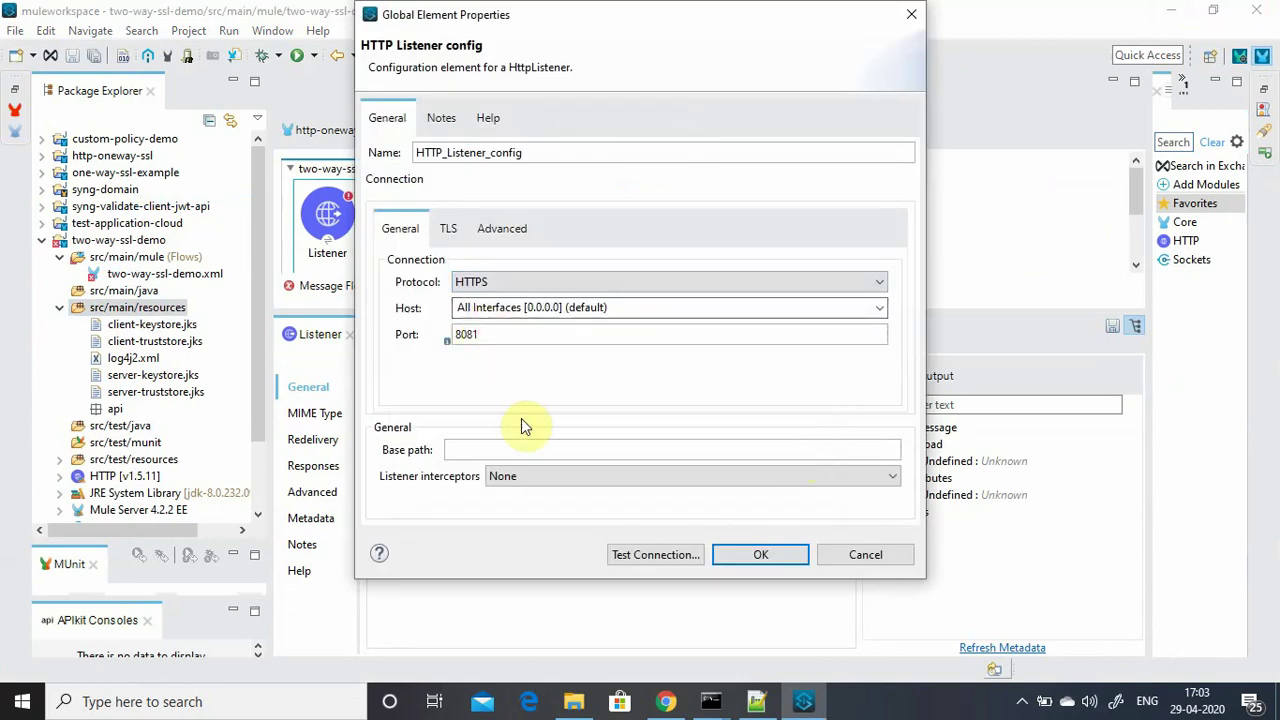
pyautogui.press('BackSpace')
pyautogui.write('2')
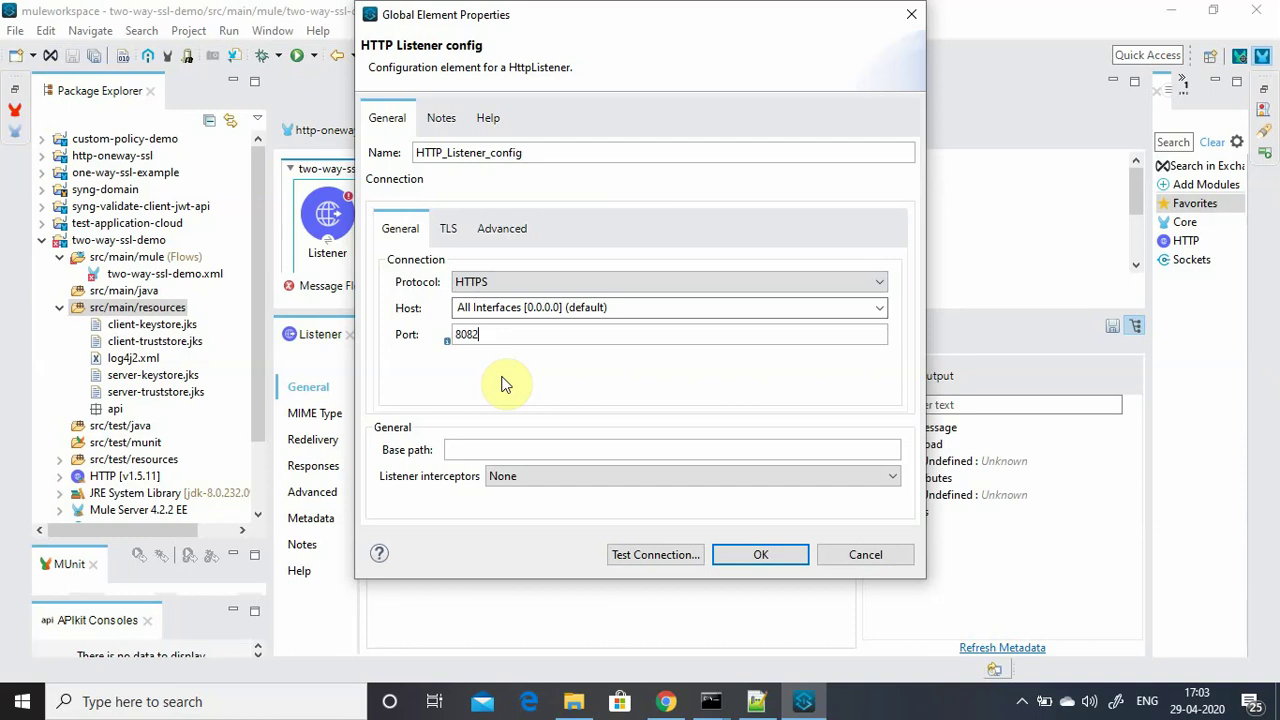
pyautogui.click(456, 240)
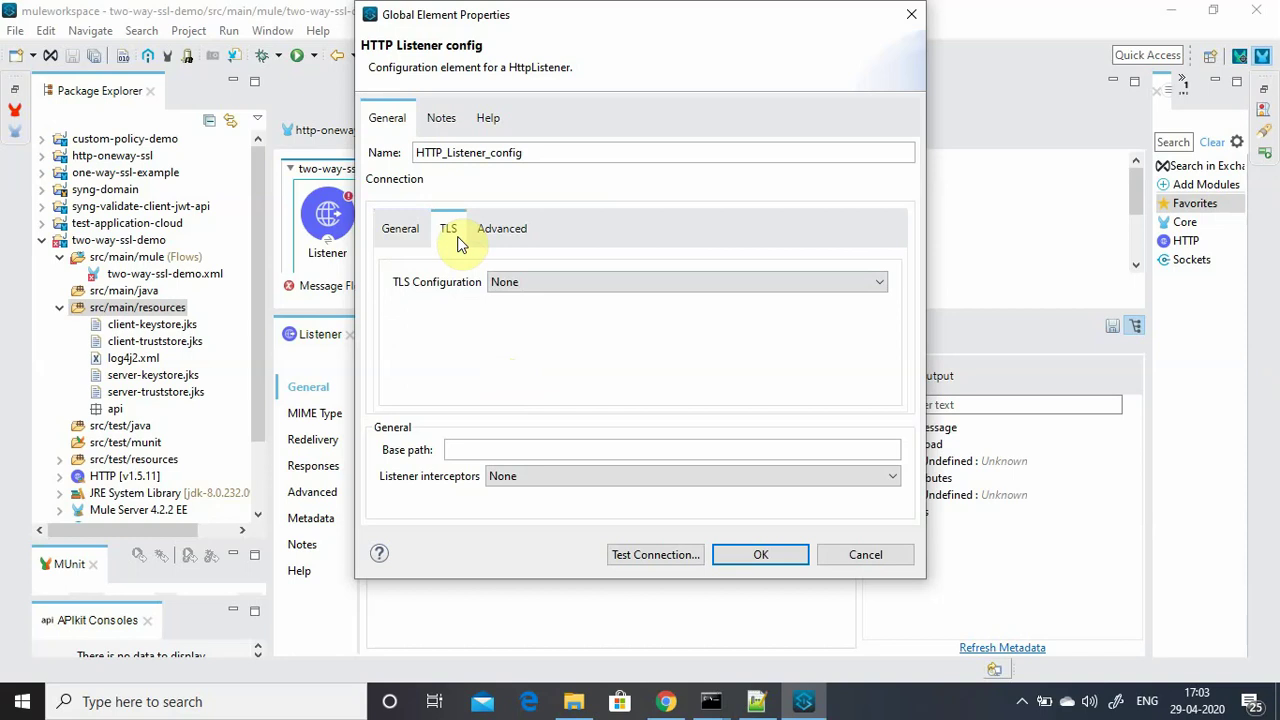
# Set the listener's TLS configuration to Edit inline, checking the HTTP-HTTPS slides for reference.
pyautogui.click(500, 283)
pyautogui.click(503, 314)
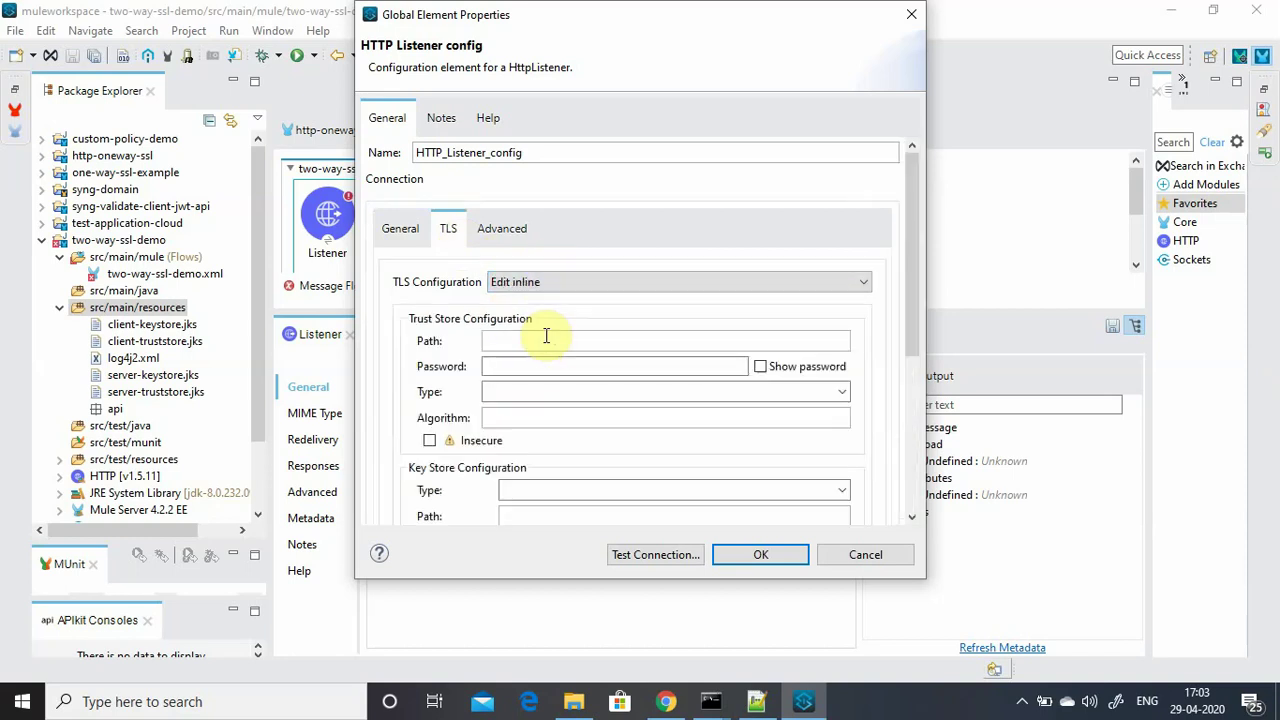
pyautogui.click(1021, 701)
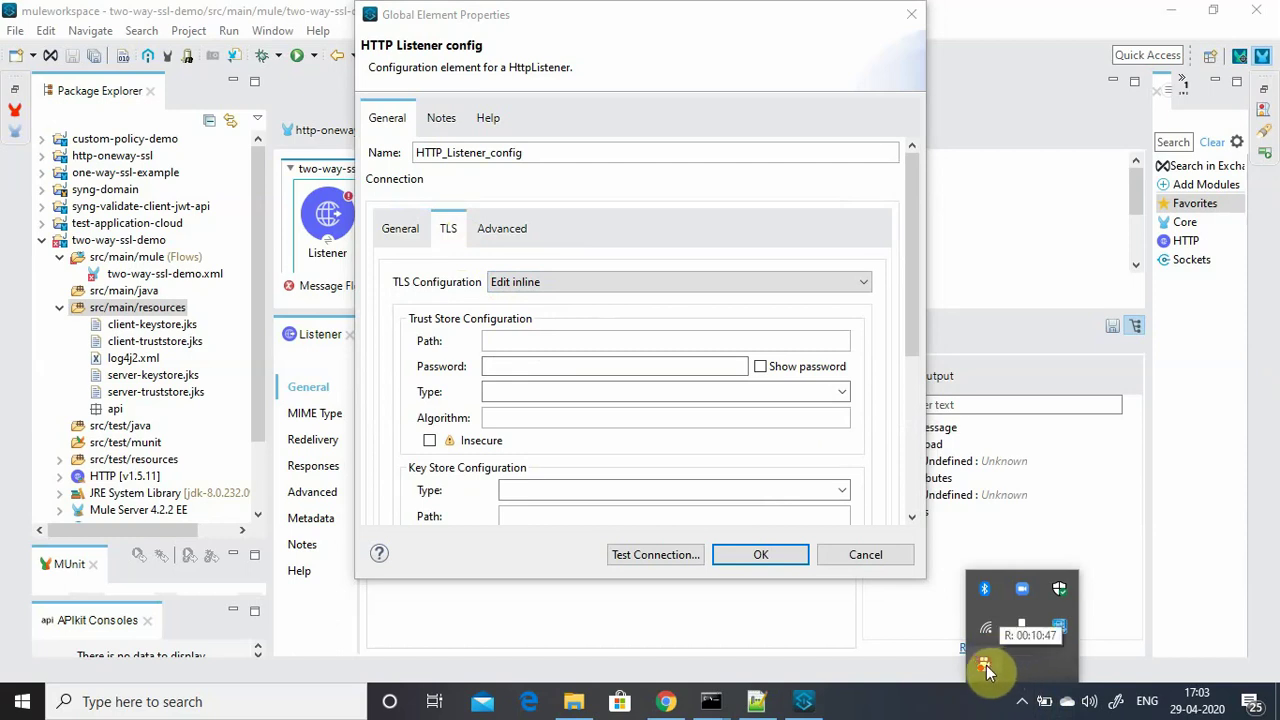
pyautogui.rightClick(986, 665)
pyautogui.click(1031, 466)
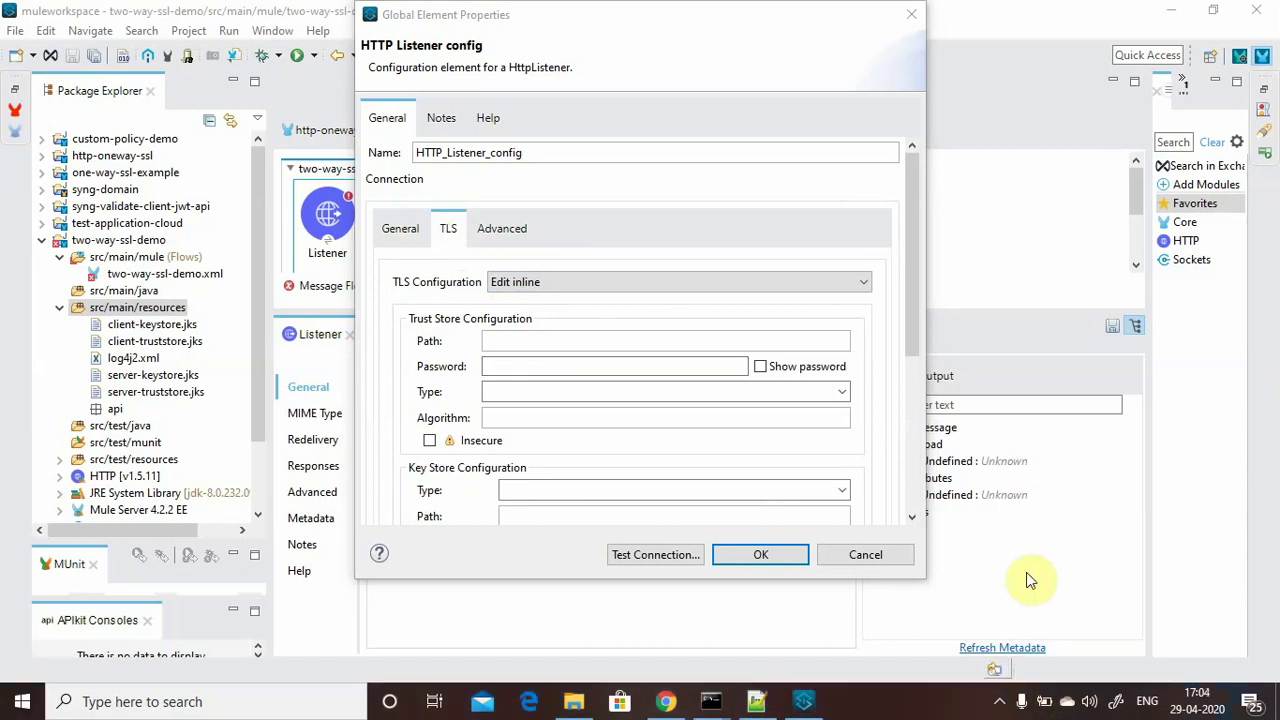
pyautogui.click(915, 345)
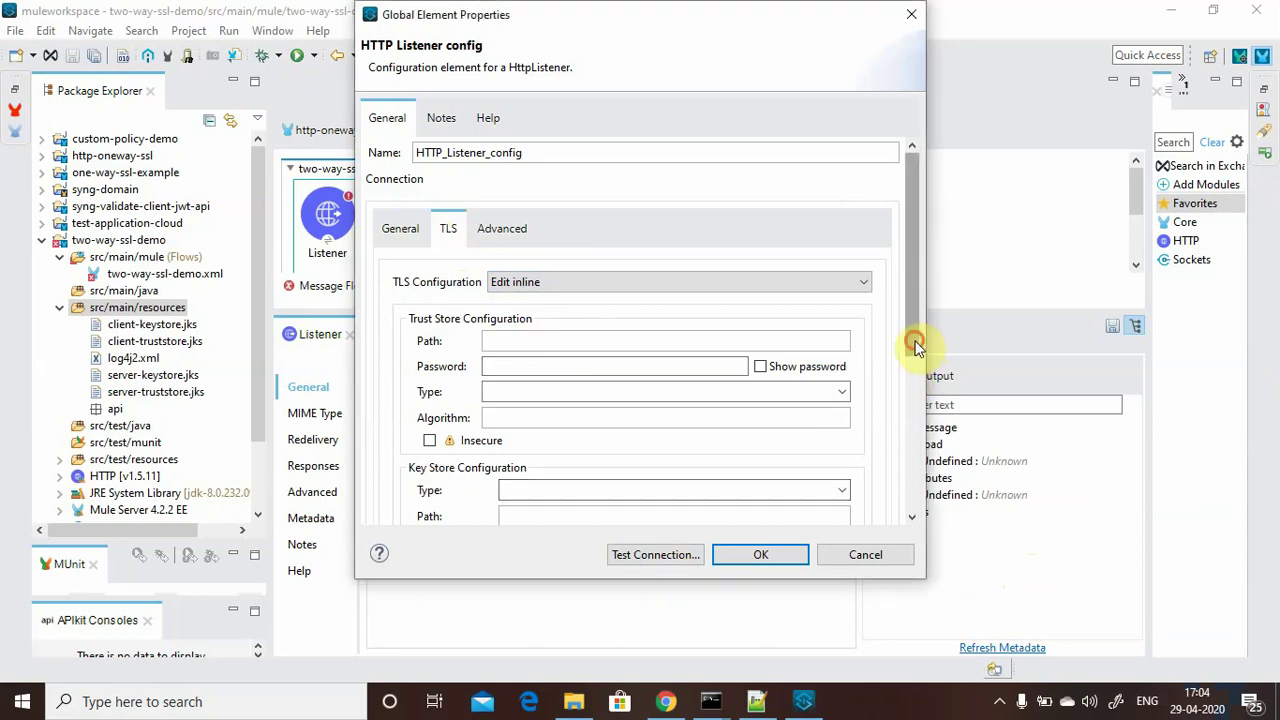
pyautogui.moveTo(915, 345); pyautogui.dragTo(912, 426)
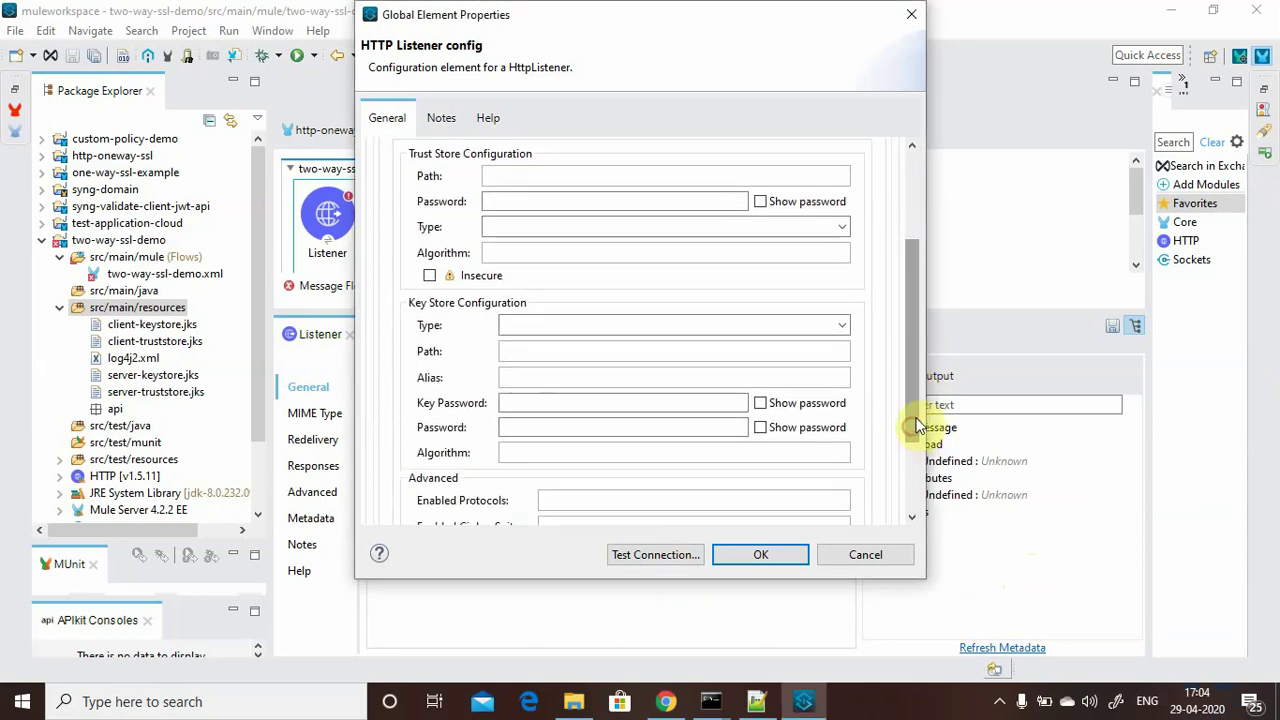
pyautogui.click(668, 703)
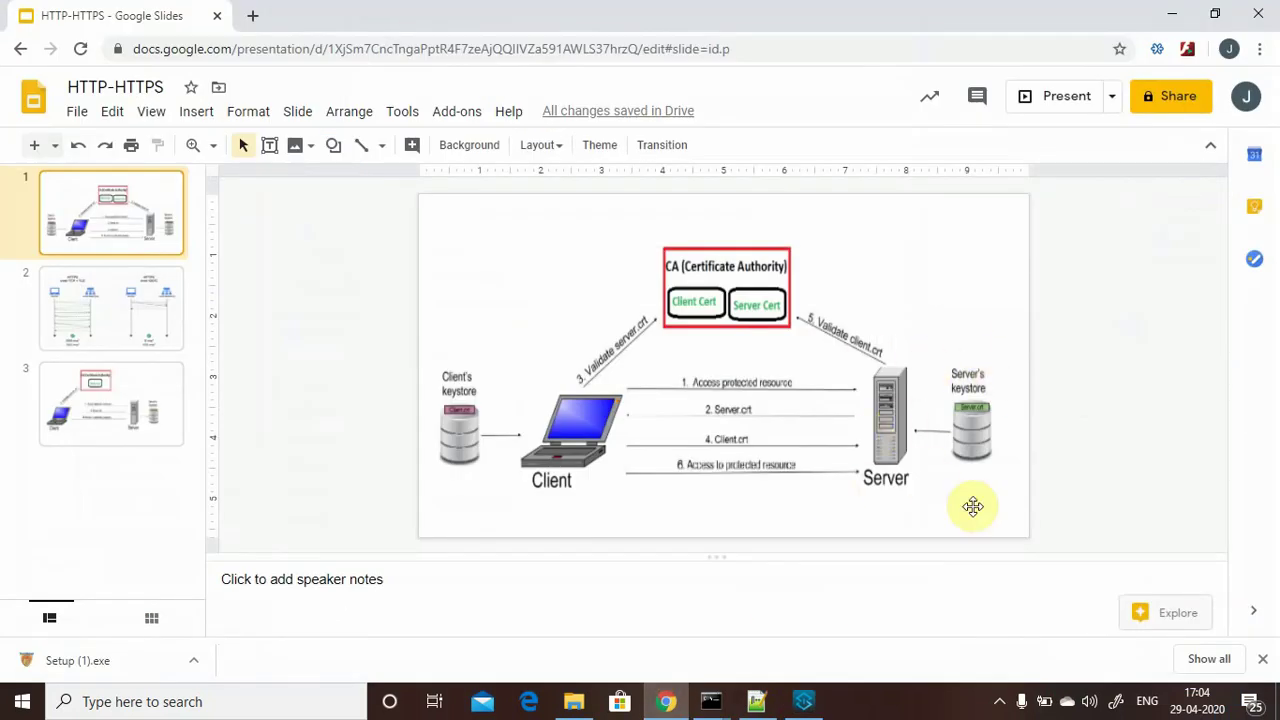
pyautogui.click(1170, 16)
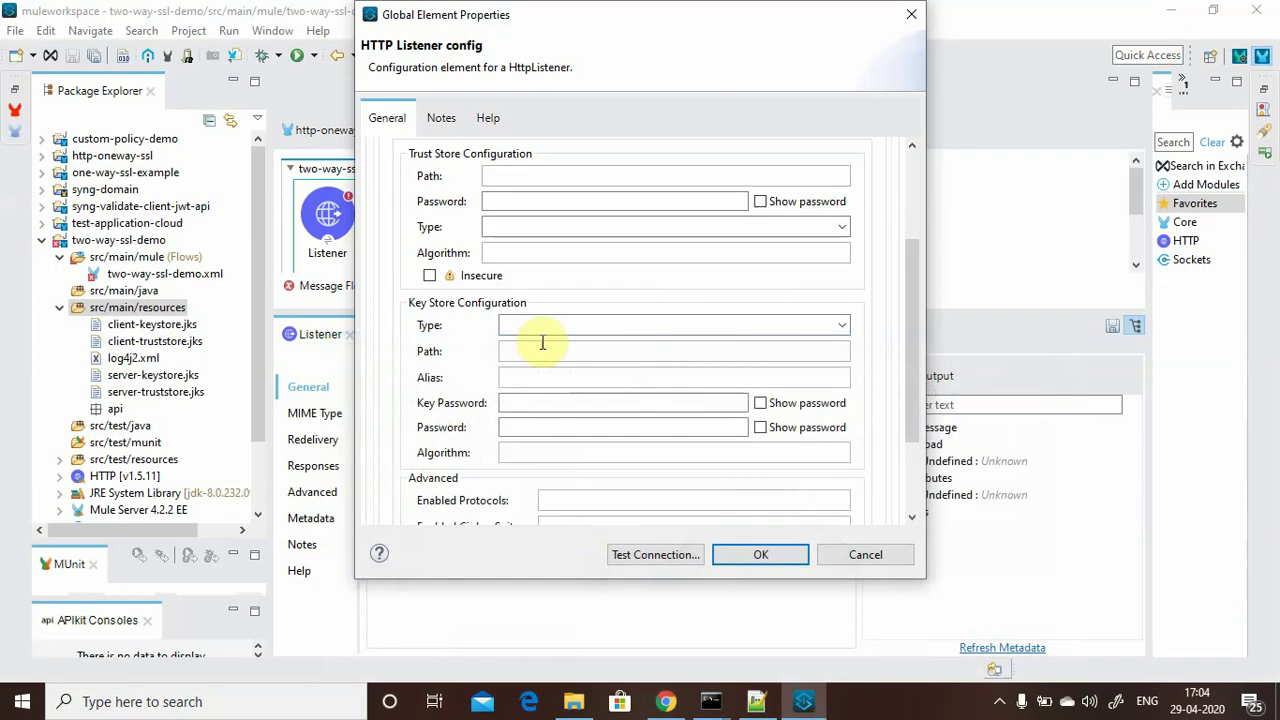
# Fill the Key Store with type JKS, path server-keystore.jks, key password and store password.
pyautogui.click(841, 326)
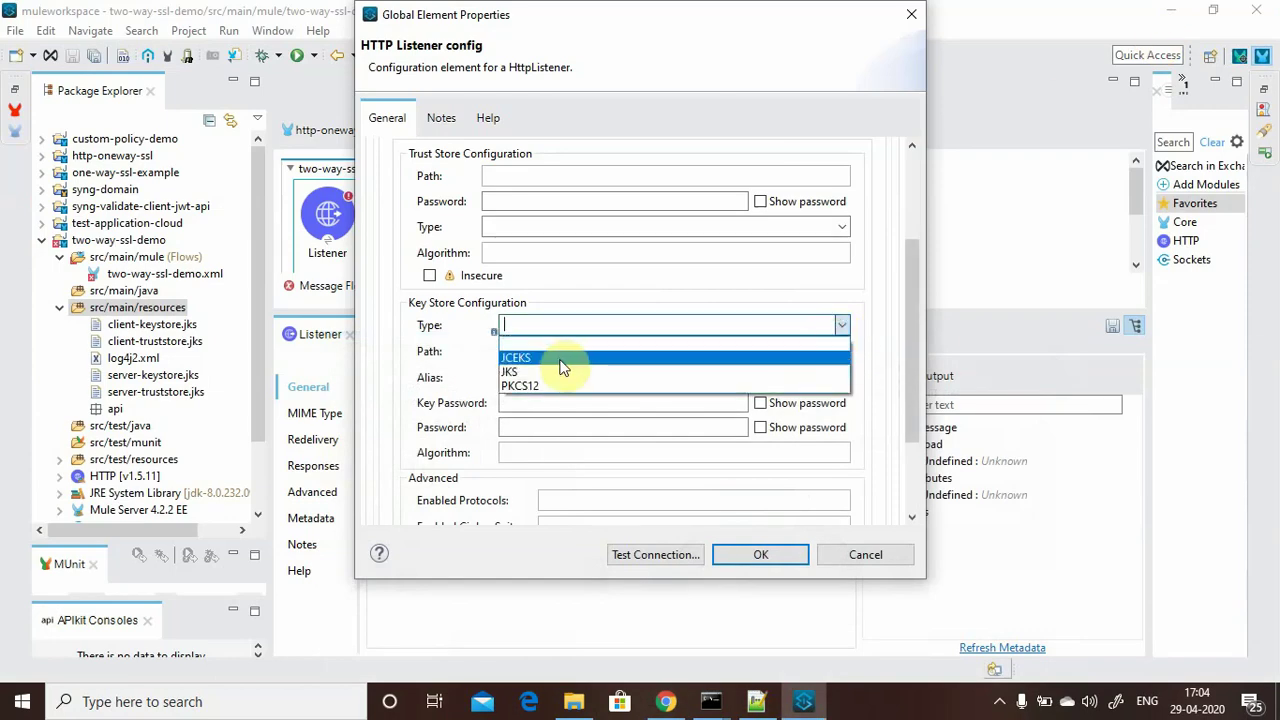
pyautogui.click(560, 372)
pyautogui.click(537, 355)
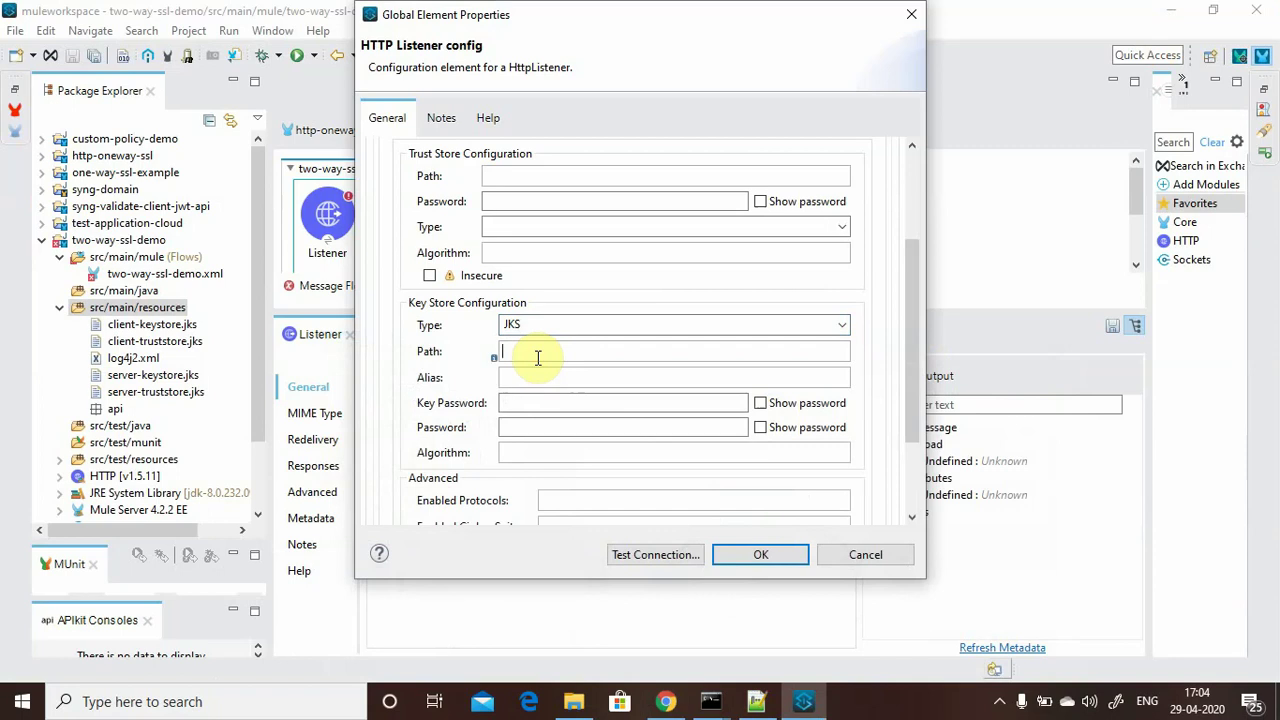
pyautogui.write('server-keystore.jks')
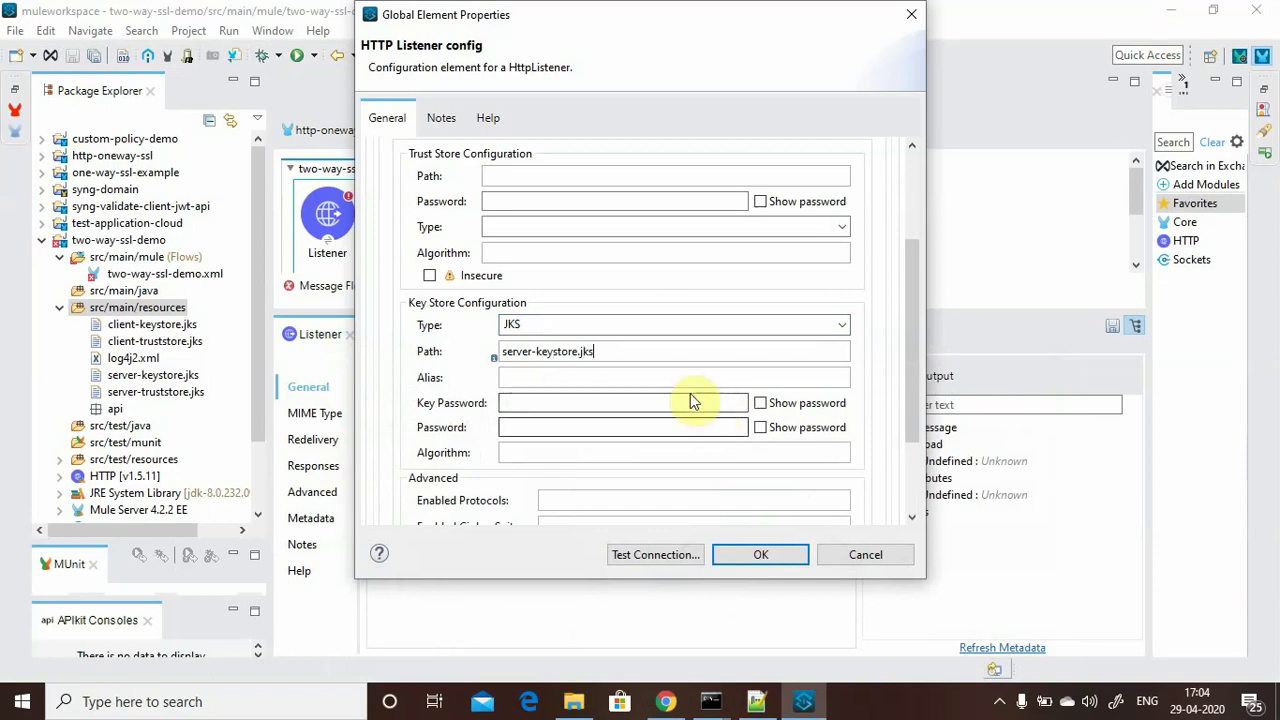
pyautogui.click(519, 403)
pyautogui.write('pass')
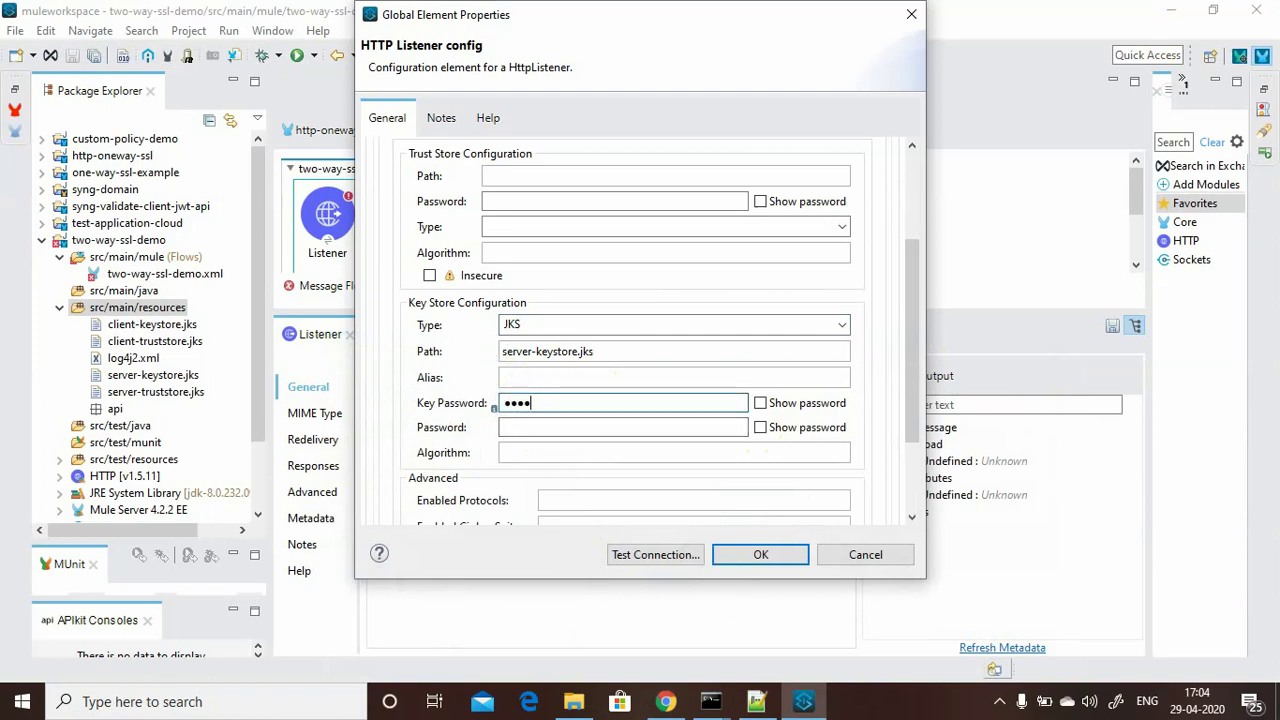
pyautogui.write('wor')
pyautogui.click(560, 427)
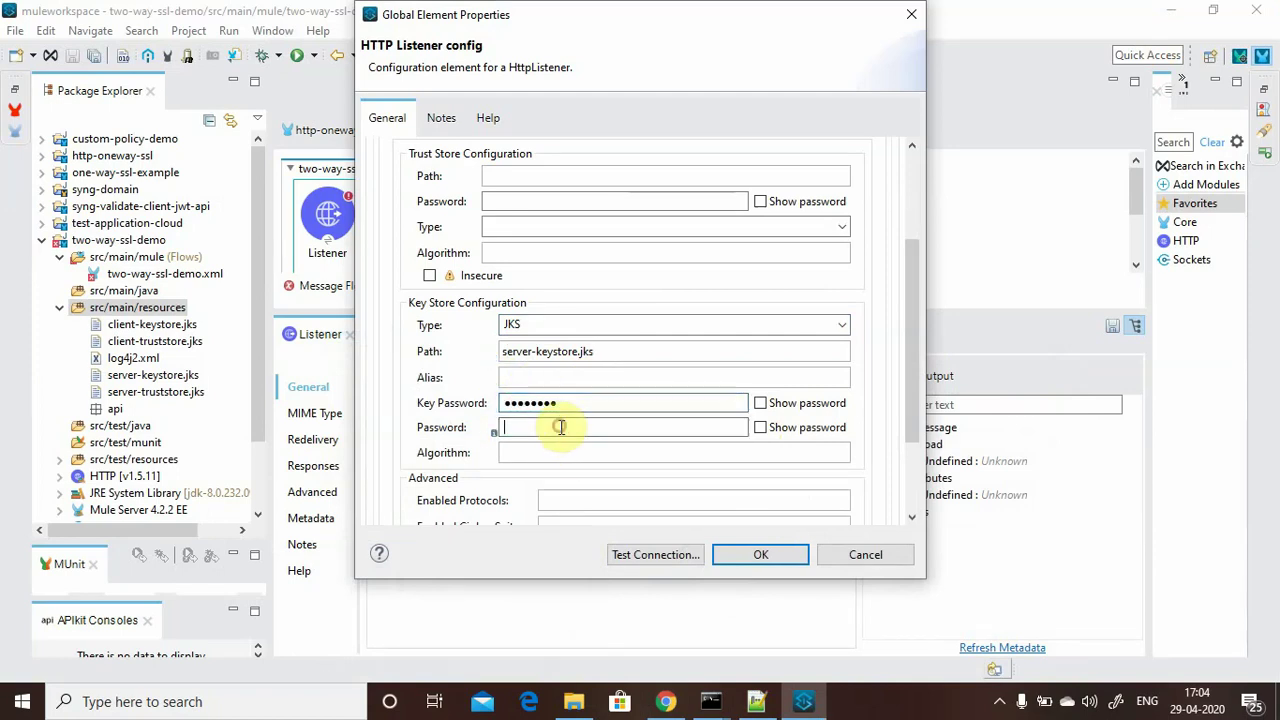
pyautogui.write('pas')
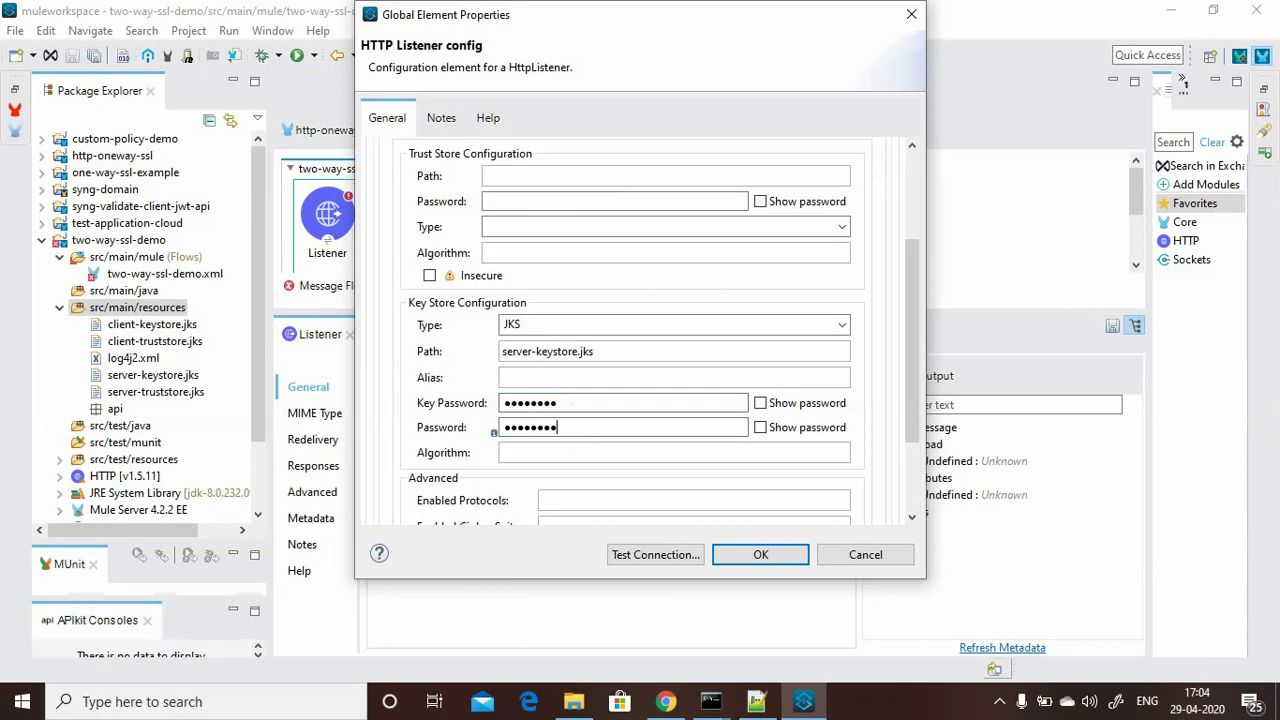
pyautogui.write('esoft')
pyautogui.click(760, 403)
pyautogui.click(762, 430)
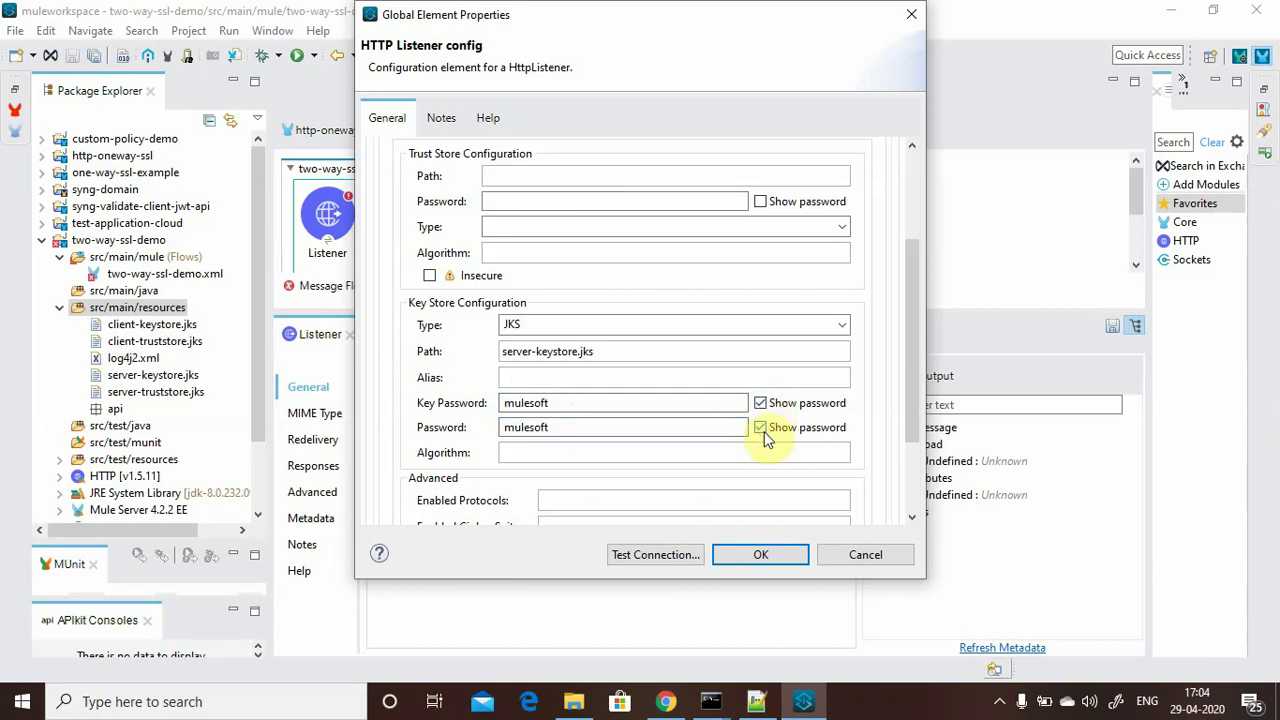
# Fill the Trust Store with path server-truststore.jks, its password and type JKS, then click OK.
pyautogui.click(525, 175)
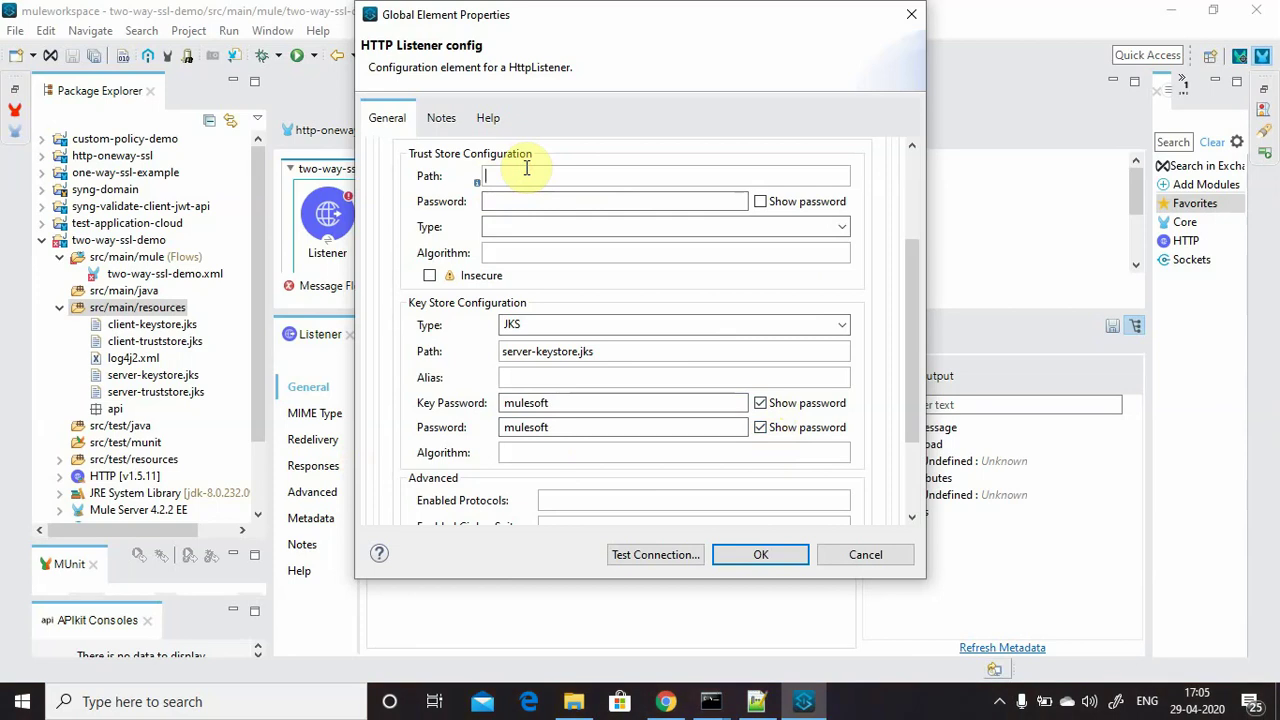
pyautogui.write('server-truststore.jks')
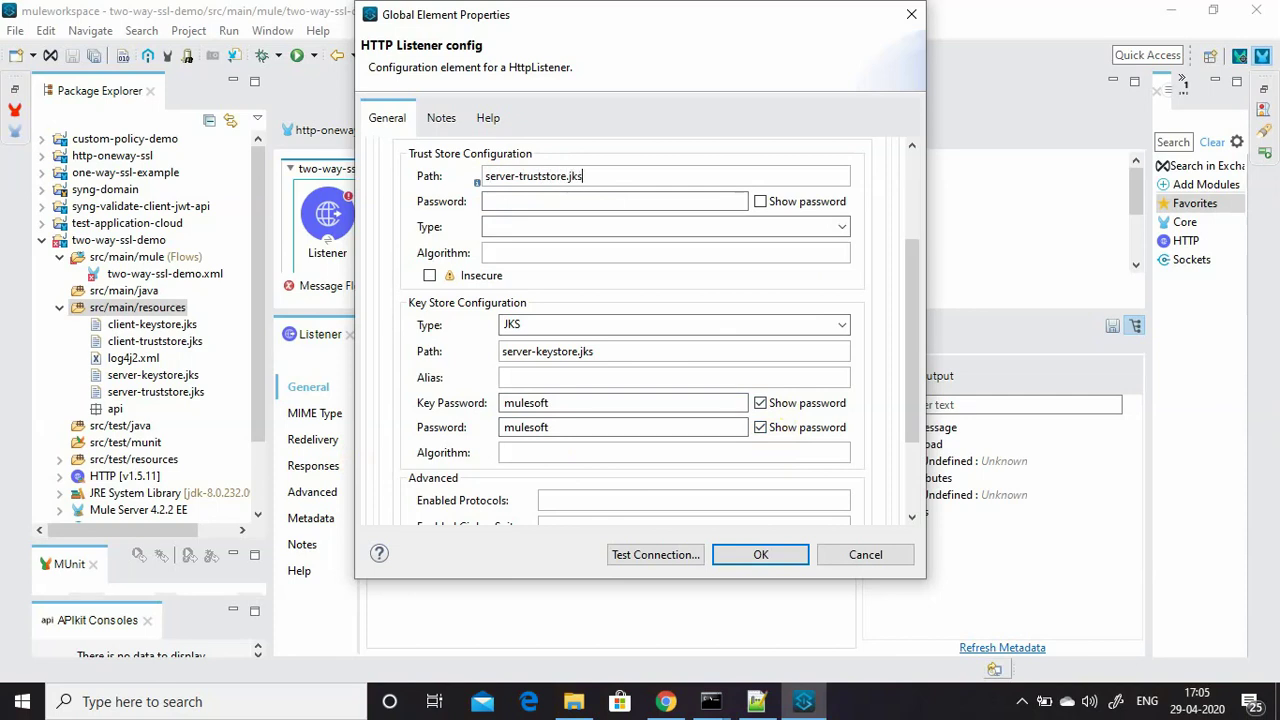
pyautogui.click(512, 201)
pyautogui.write('m')
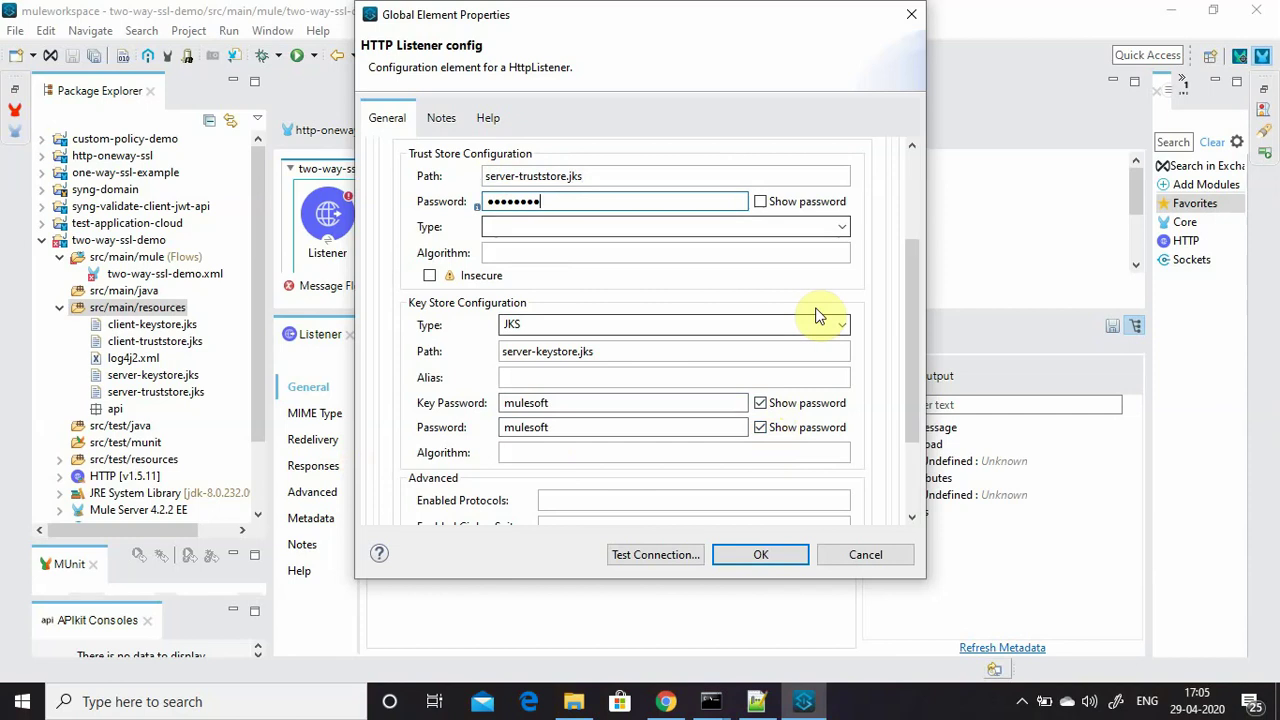
pyautogui.click(842, 227)
pyautogui.click(560, 280)
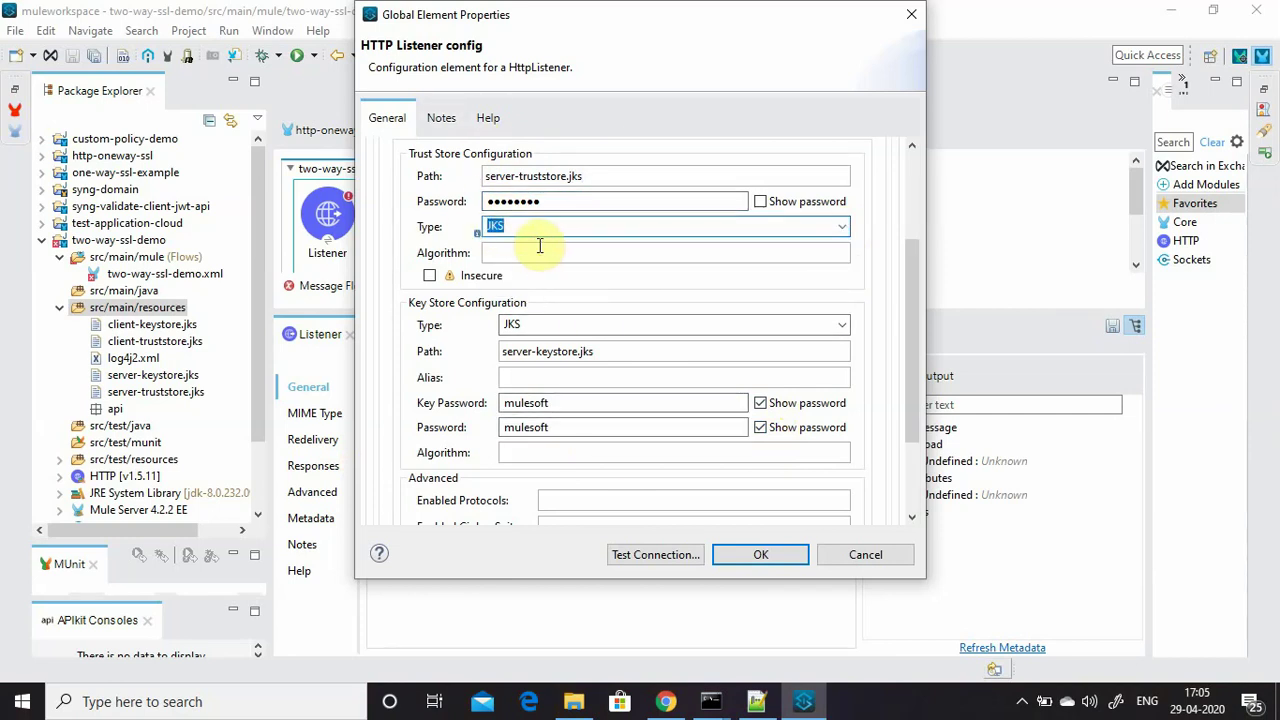
pyautogui.click(770, 556)
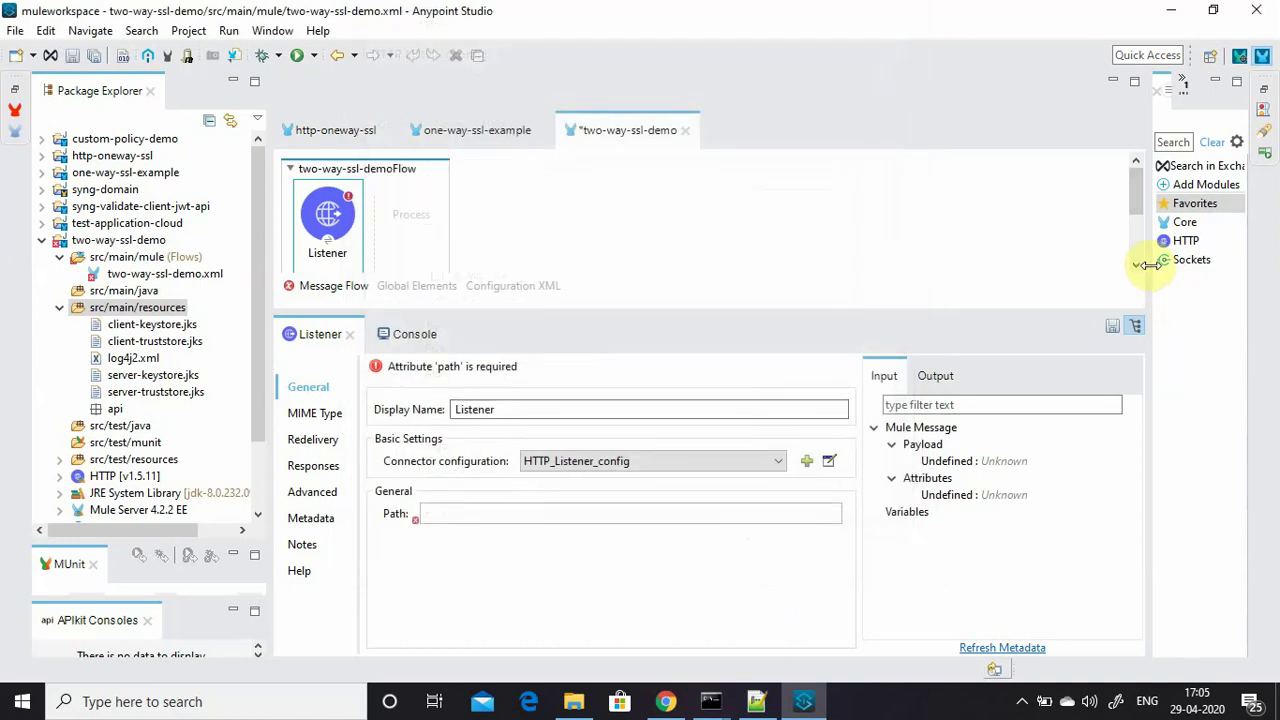
# Set the Listener path to /test and add a Set Payload returning 'Tested Sucessfully'.
pyautogui.moveTo(1151, 266); pyautogui.dragTo(921, 270)
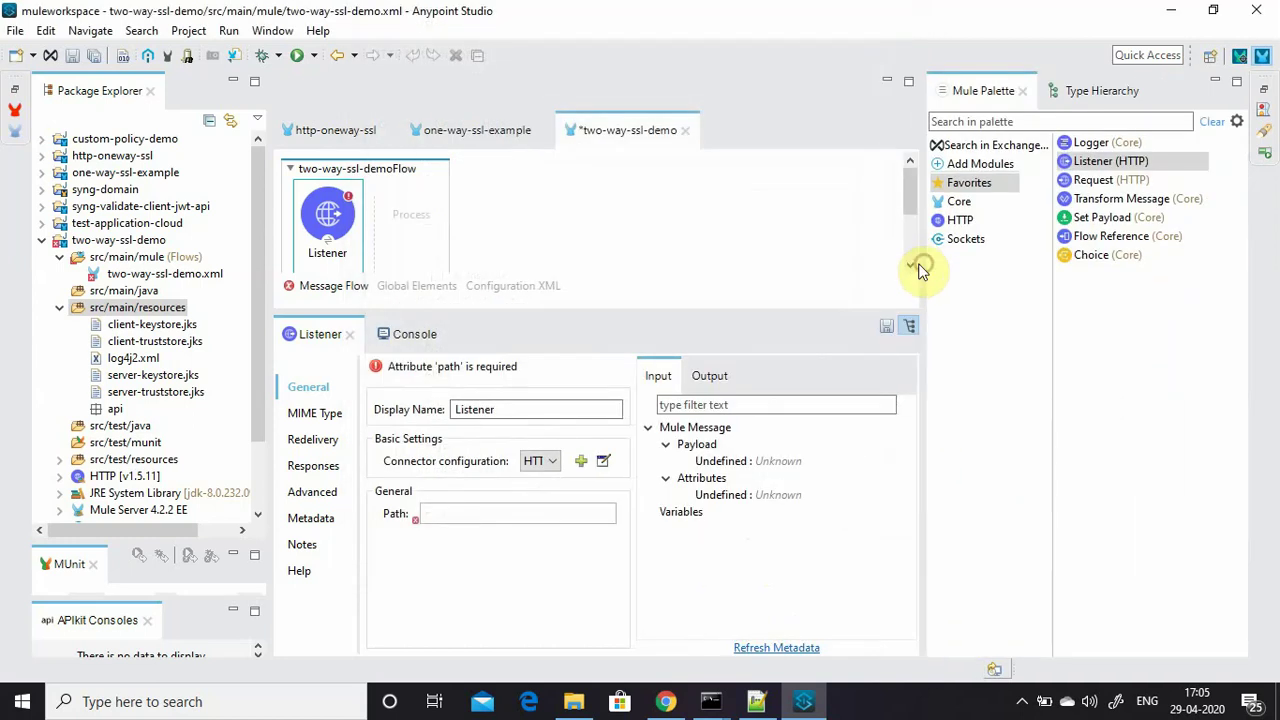
pyautogui.click(474, 512)
pyautogui.write('/tes')
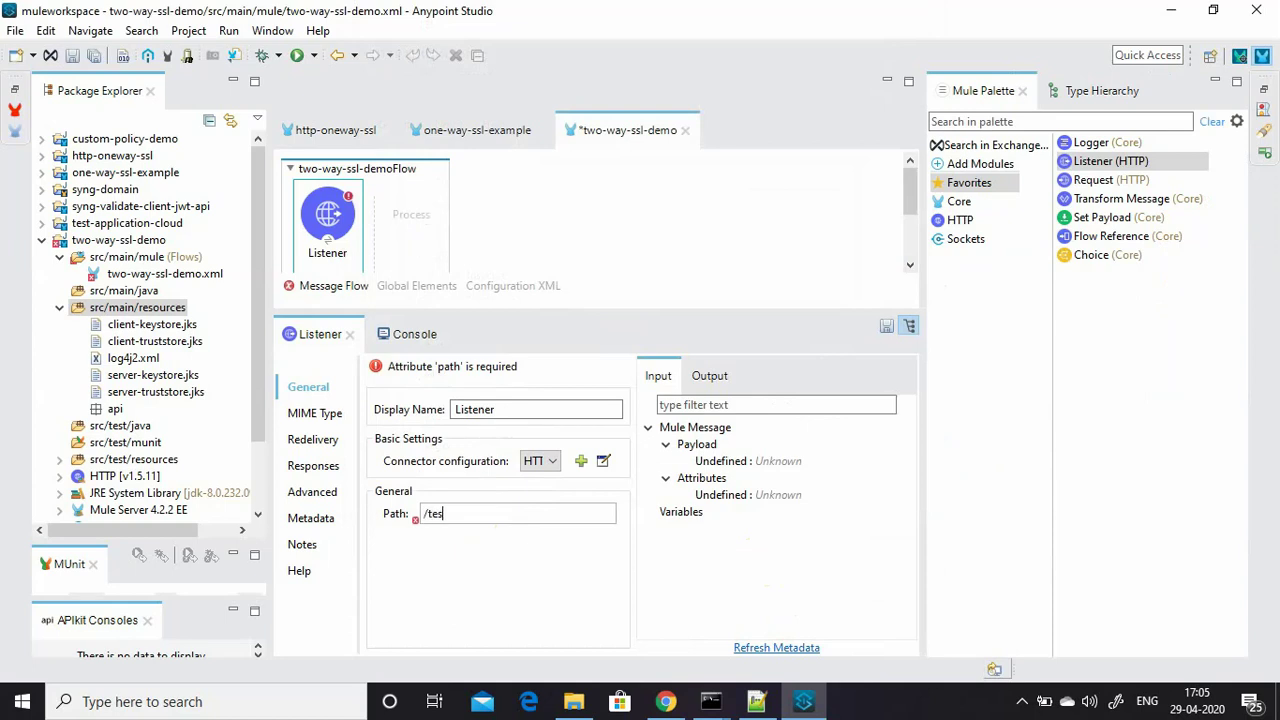
pyautogui.write('t')
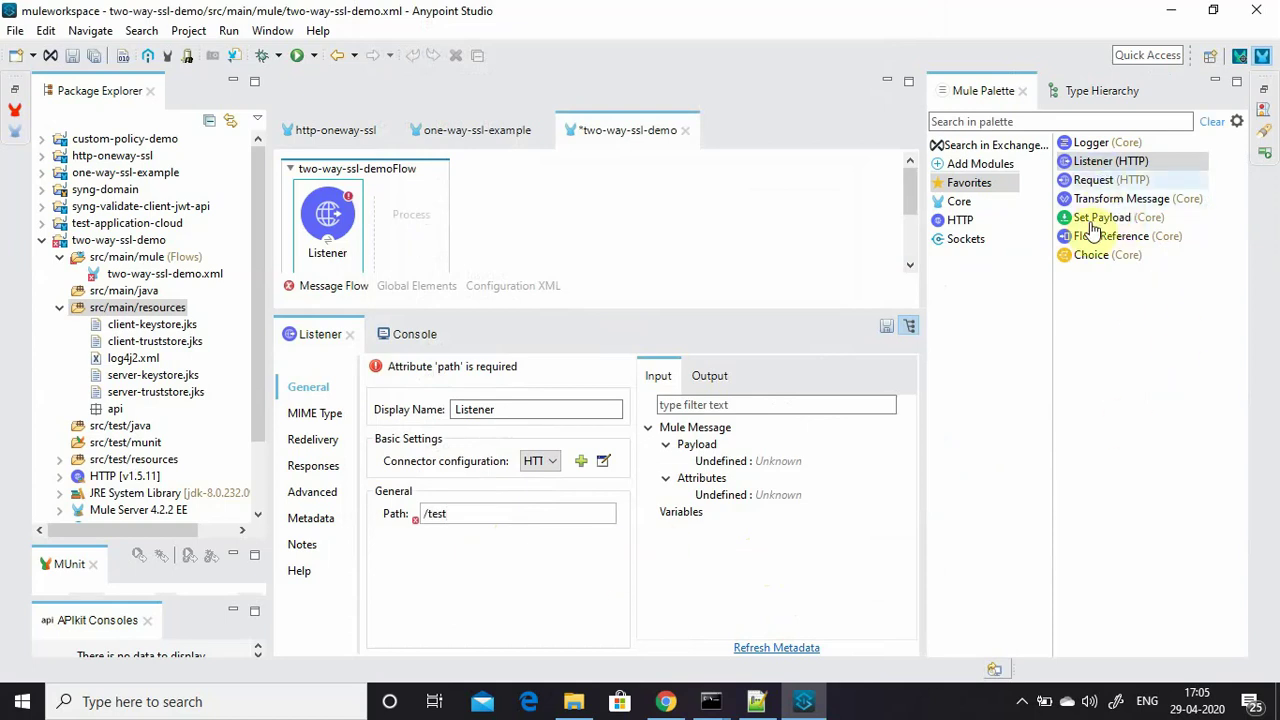
pyautogui.moveTo(1090, 222); pyautogui.dragTo(390, 215)
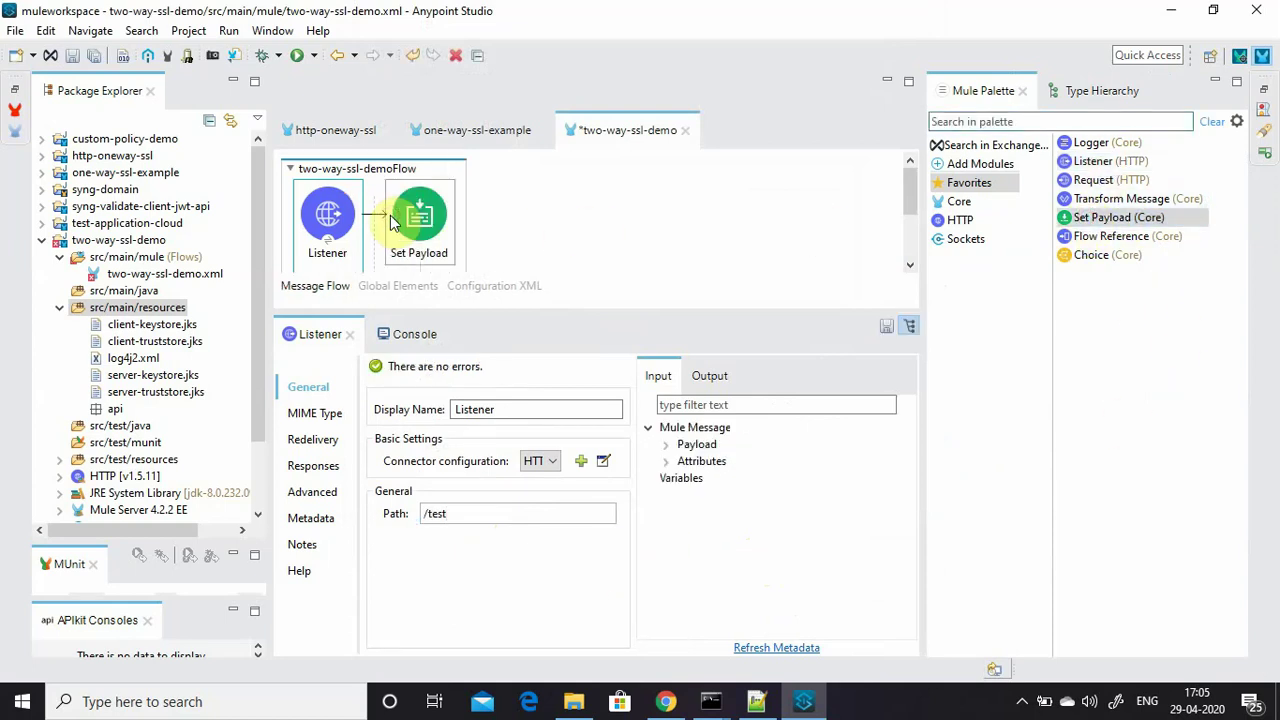
pyautogui.doubleClick(477, 460)
pyautogui.write("'Te")
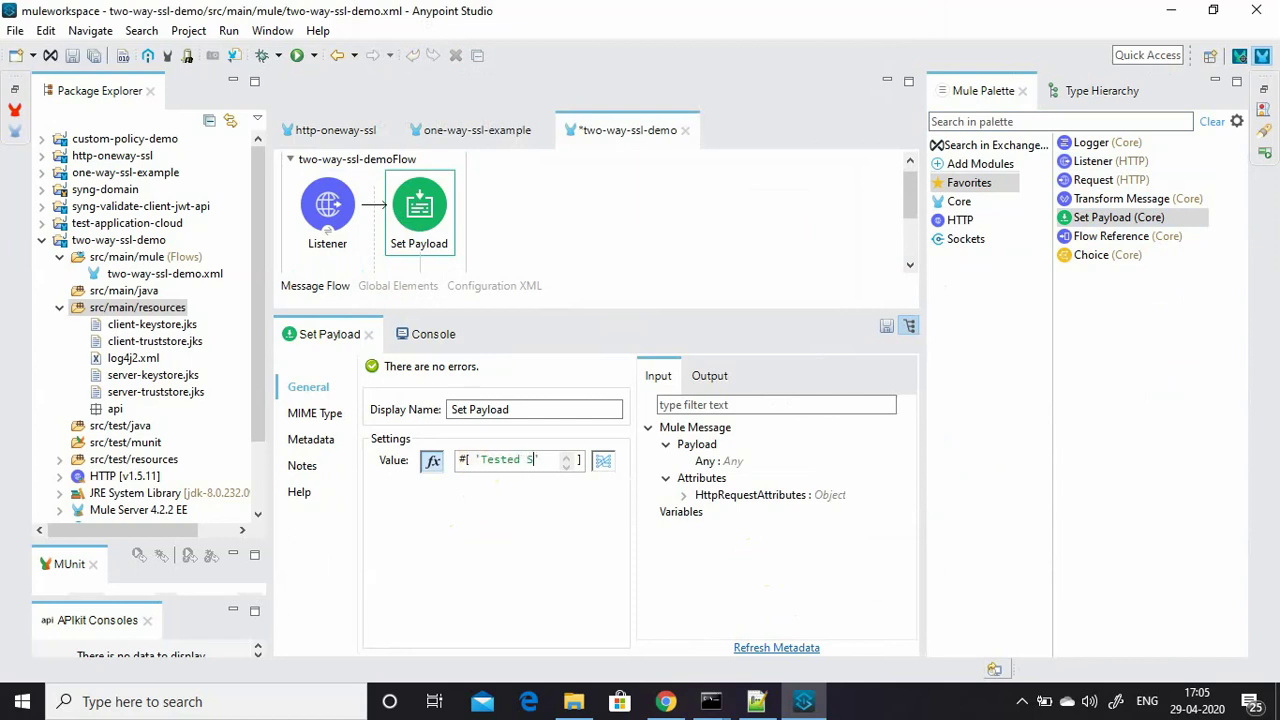
pyautogui.write('sted Sucessfully')
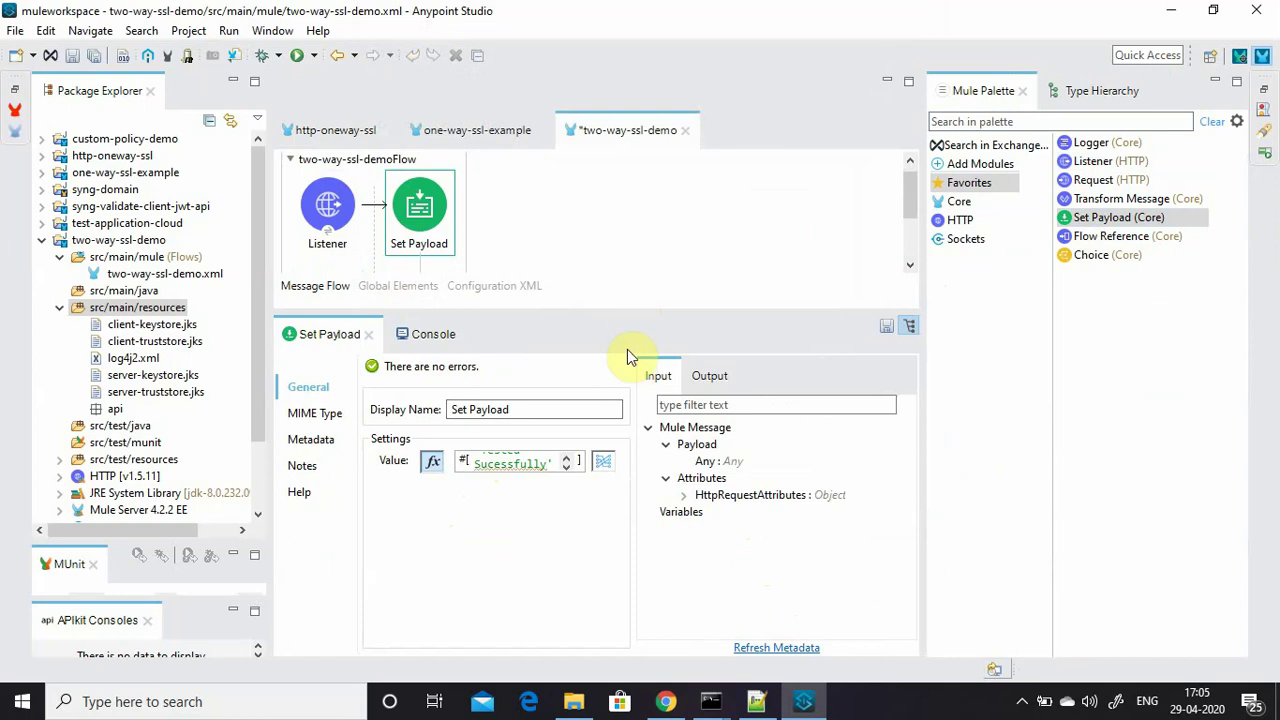
# Drop another HTTP Listener below the first flow to start two-way-ssl-demoFlow1.
pyautogui.moveTo(620, 312); pyautogui.dragTo(623, 482)
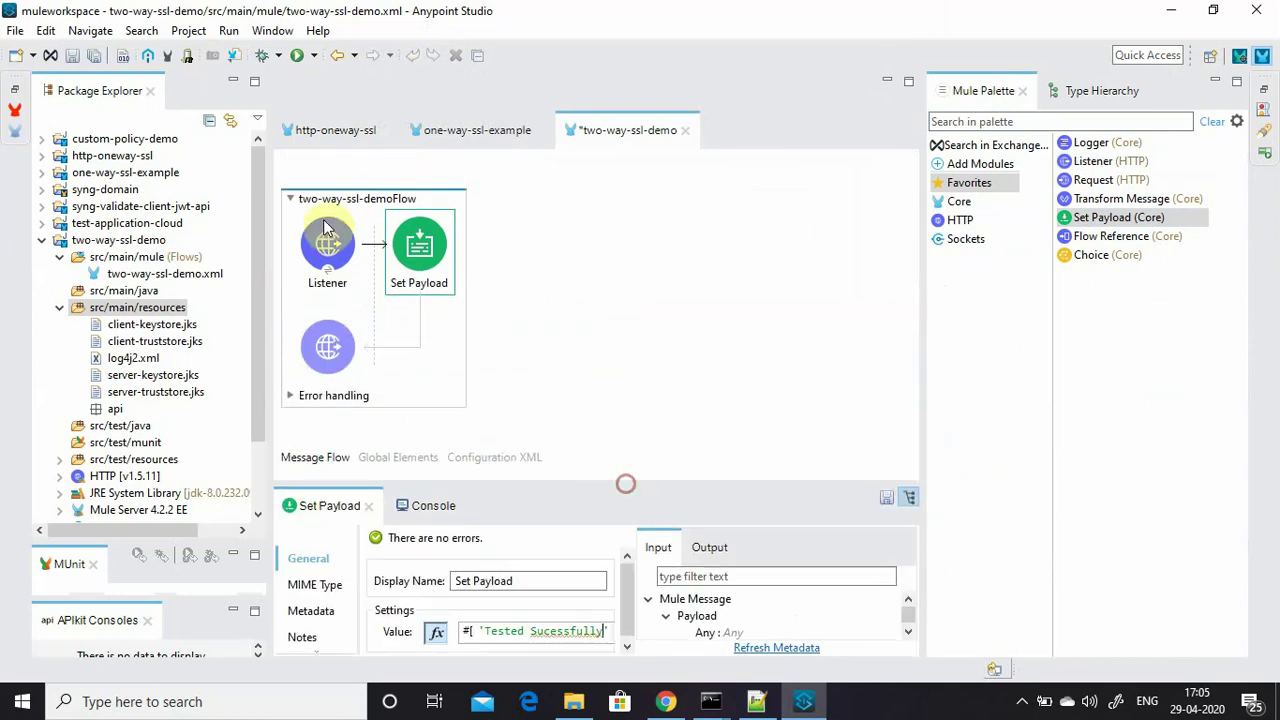
pyautogui.click(1090, 163)
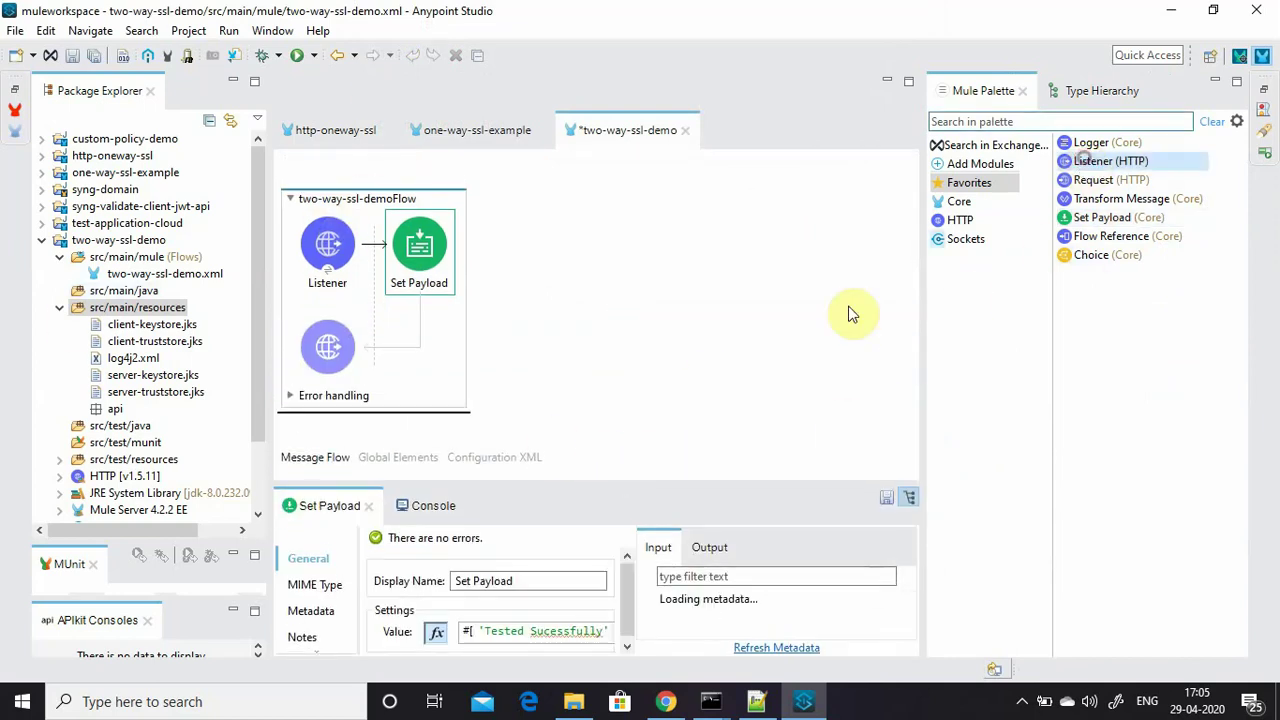
pyautogui.moveTo(335, 458); pyautogui.dragTo(330, 445)
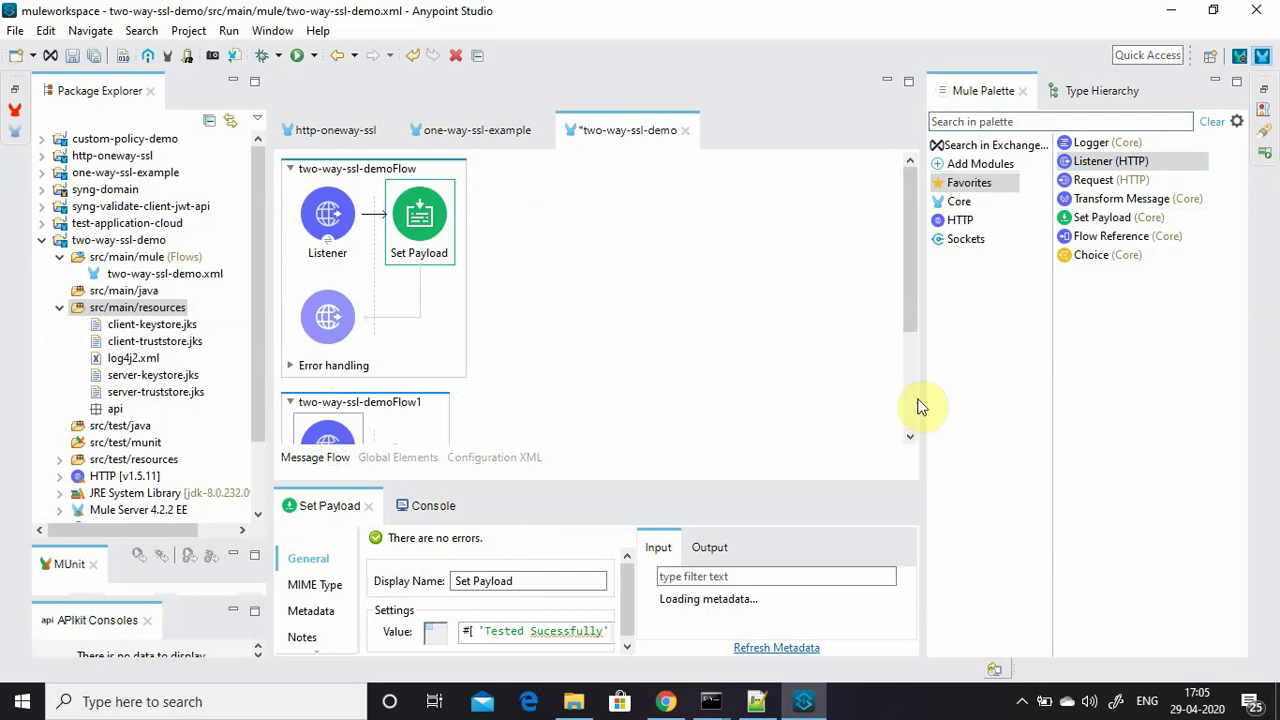
# Create a new listener configuration, HTTP_Listener_config1, with the default port 8081.
pyautogui.moveTo(920, 391); pyautogui.dragTo(1110, 390)
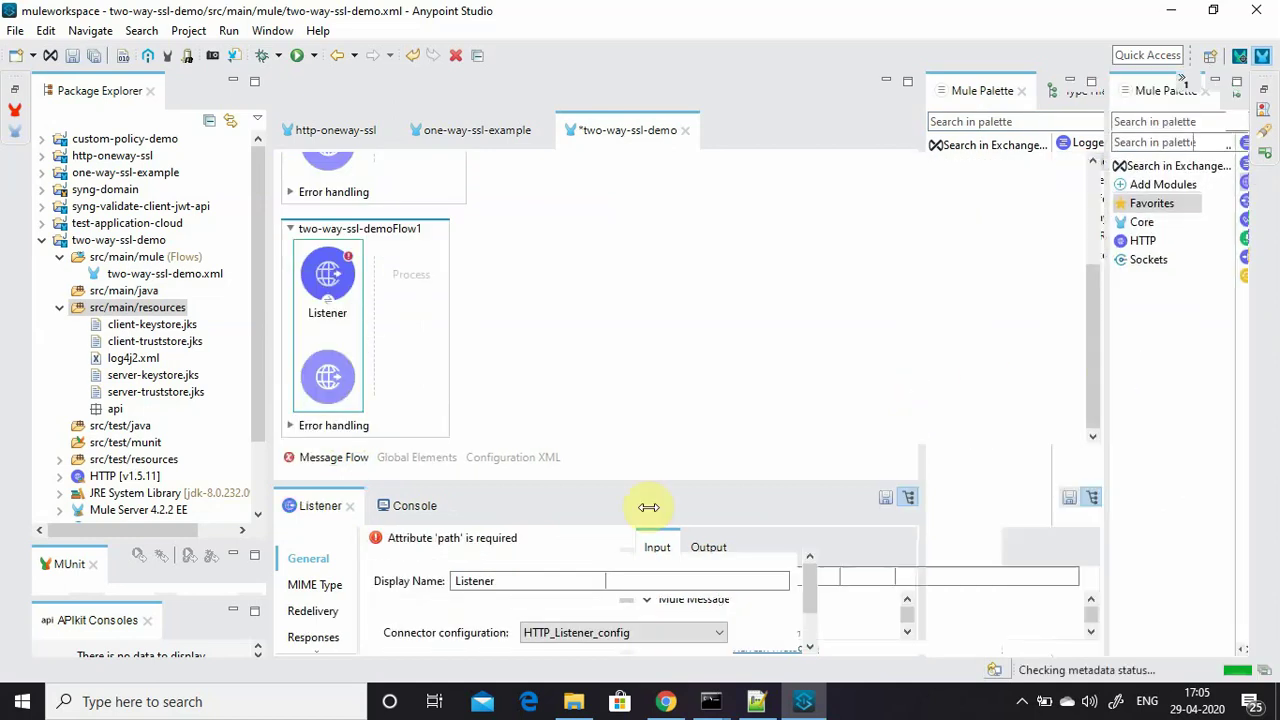
pyautogui.click(755, 632)
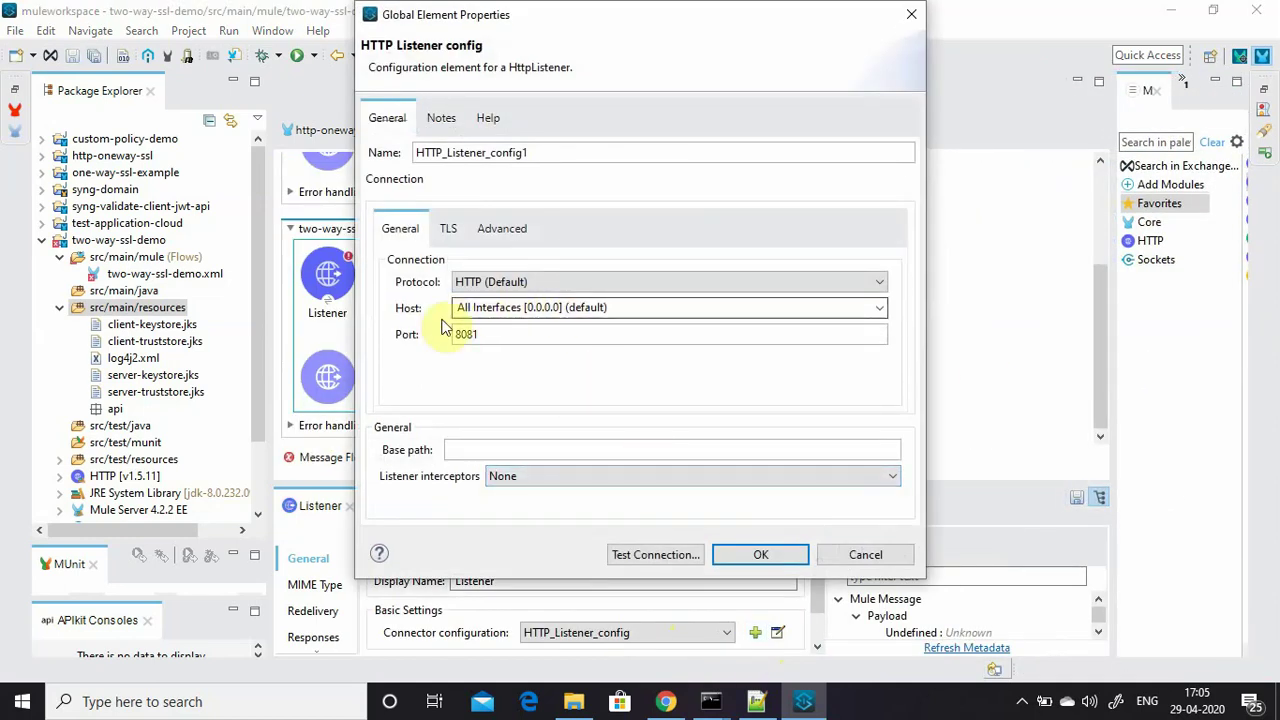
pyautogui.click(776, 561)
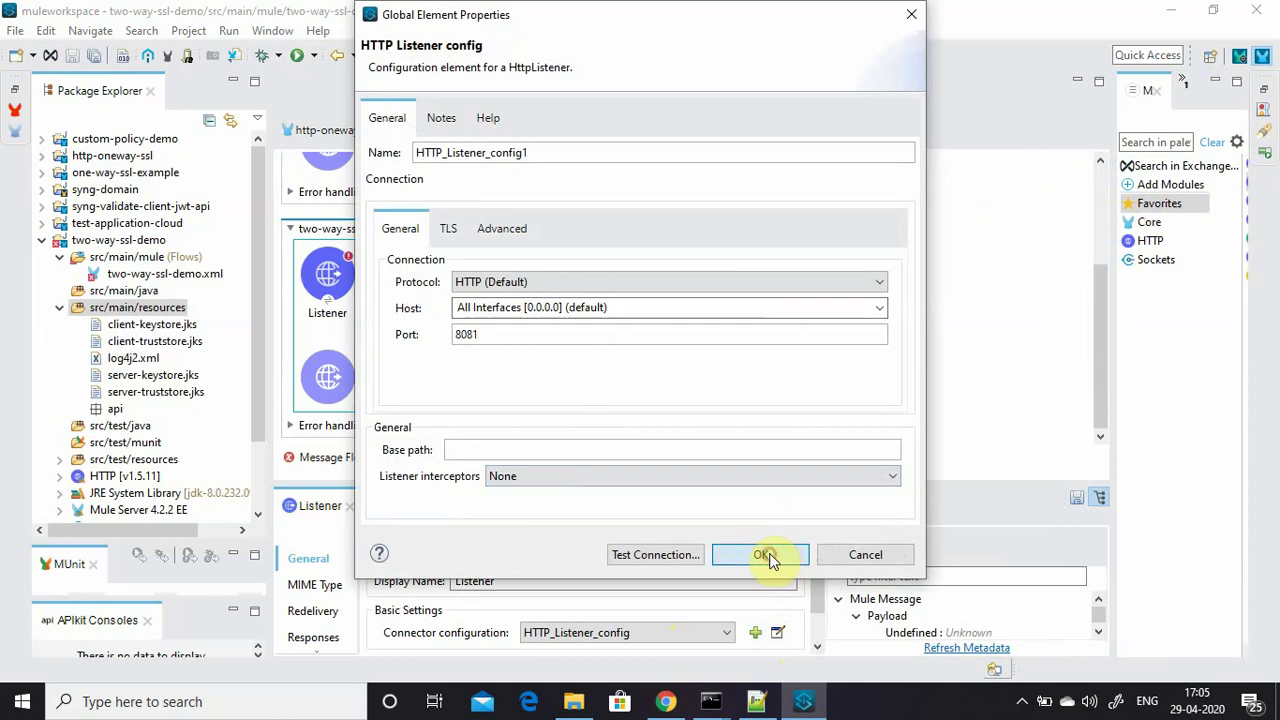
# Set the Listener's path to /test1.
pyautogui.moveTo(634, 480); pyautogui.dragTo(634, 314)
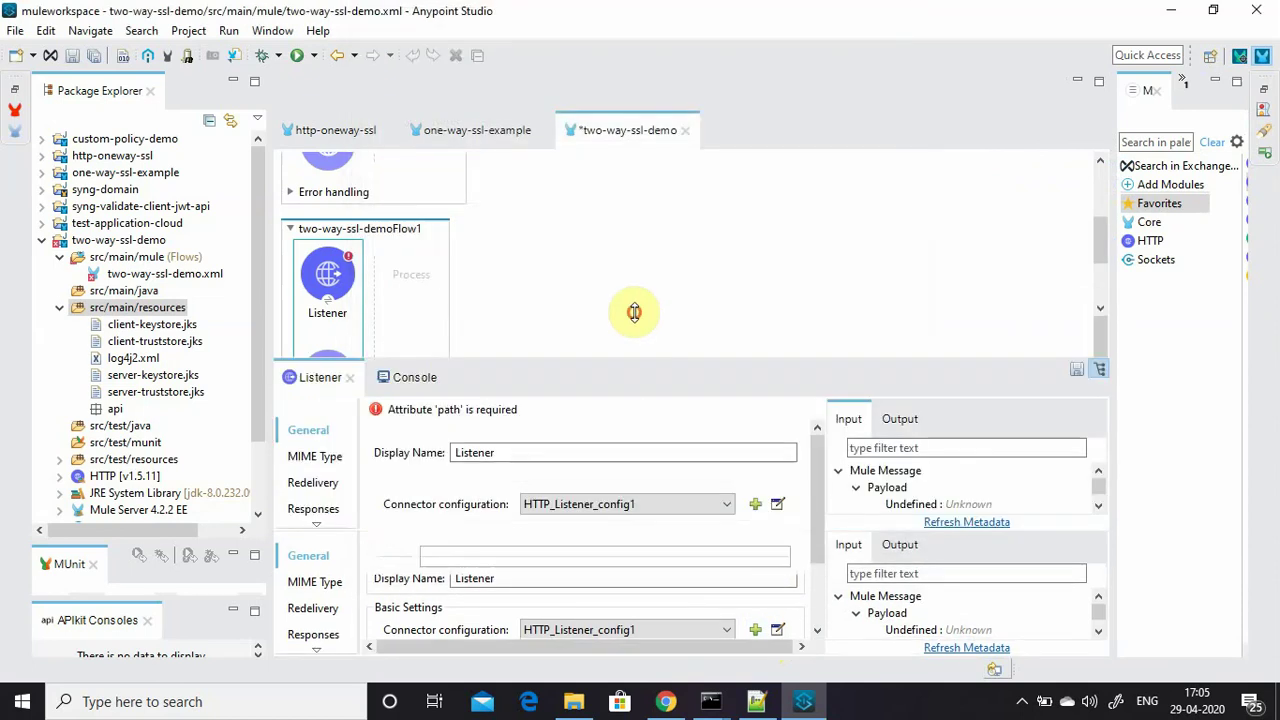
pyautogui.click(479, 520)
pyautogui.write('8')
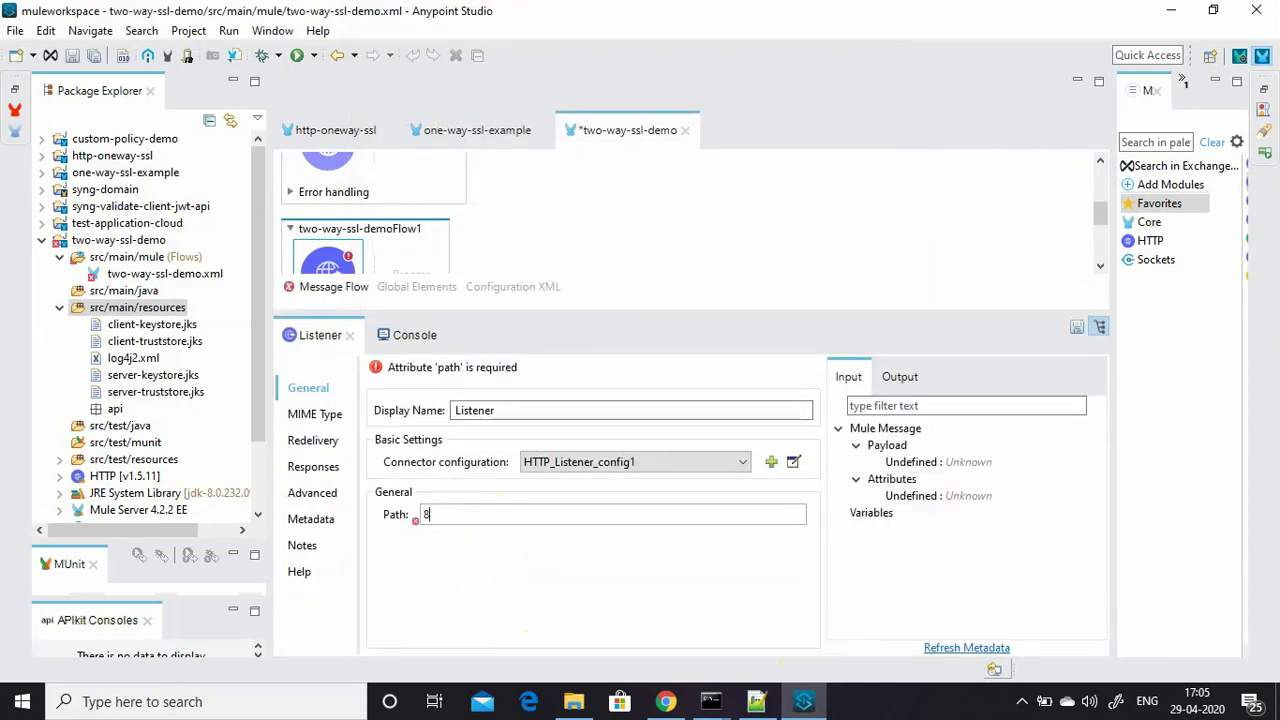
pyautogui.write('081')
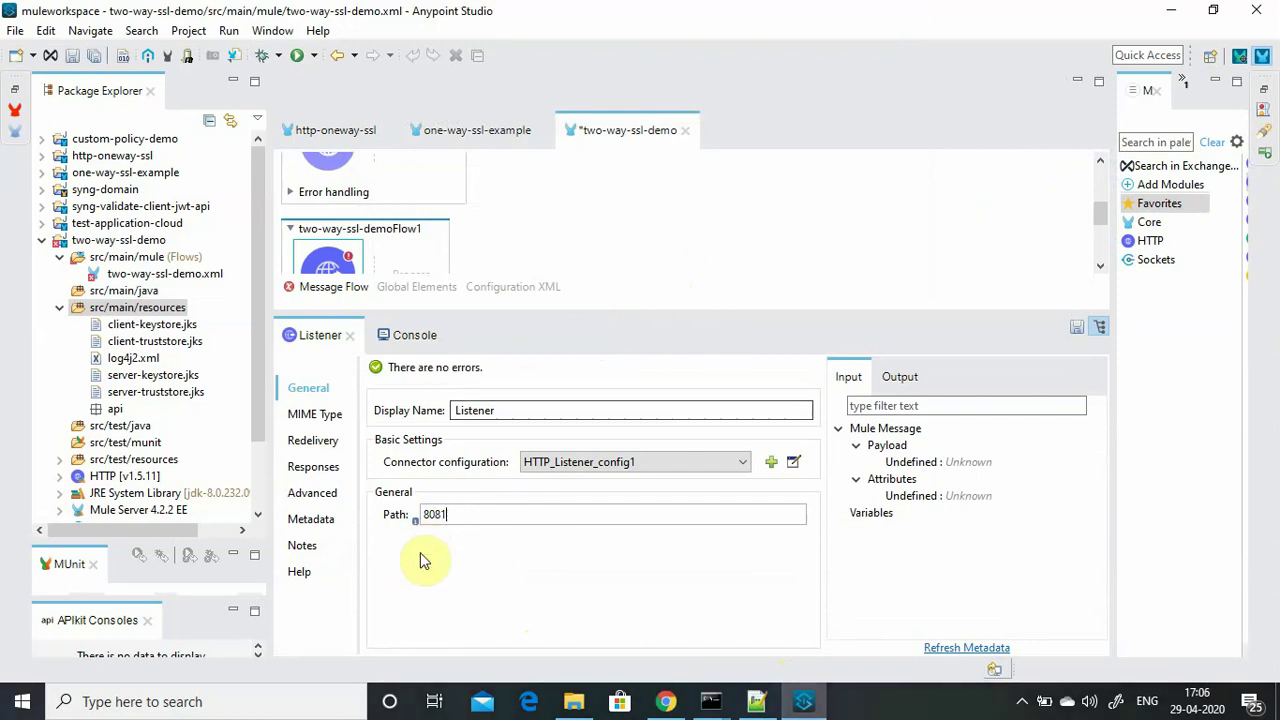
pyautogui.moveTo(452, 512); pyautogui.dragTo(360, 522)
pyautogui.write('/test1')
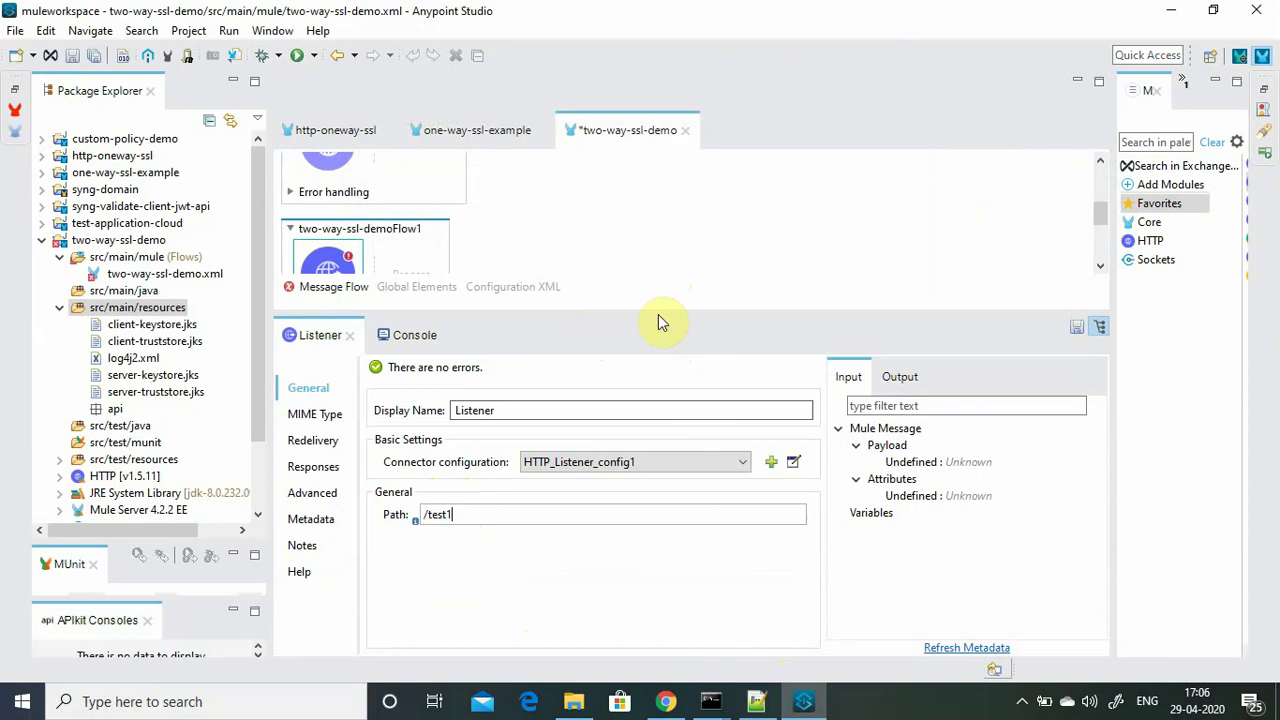
pyautogui.moveTo(658, 314); pyautogui.dragTo(653, 421)
pyautogui.click(1080, 357)
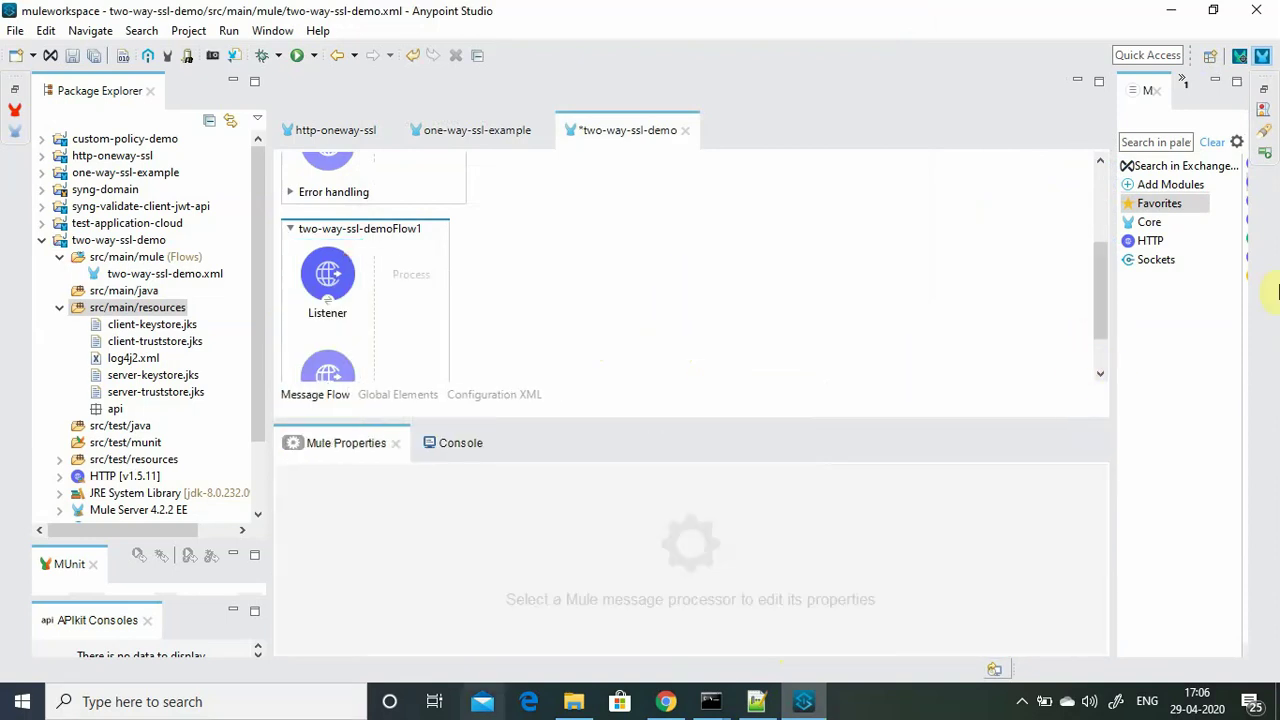
# Place an HTTP Request after the Listener in two-way-ssl-demoFlow1 and set its path to /test.
pyautogui.click(1110, 340)
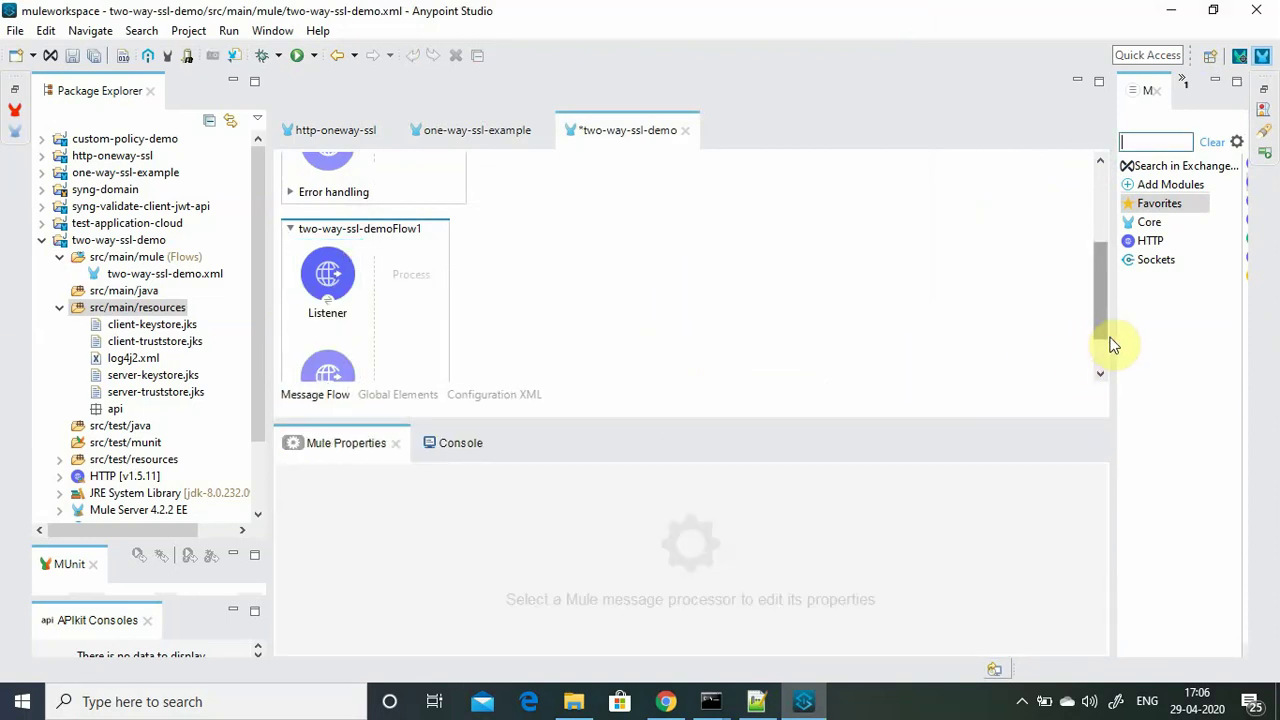
pyautogui.moveTo(1112, 337); pyautogui.dragTo(811, 300)
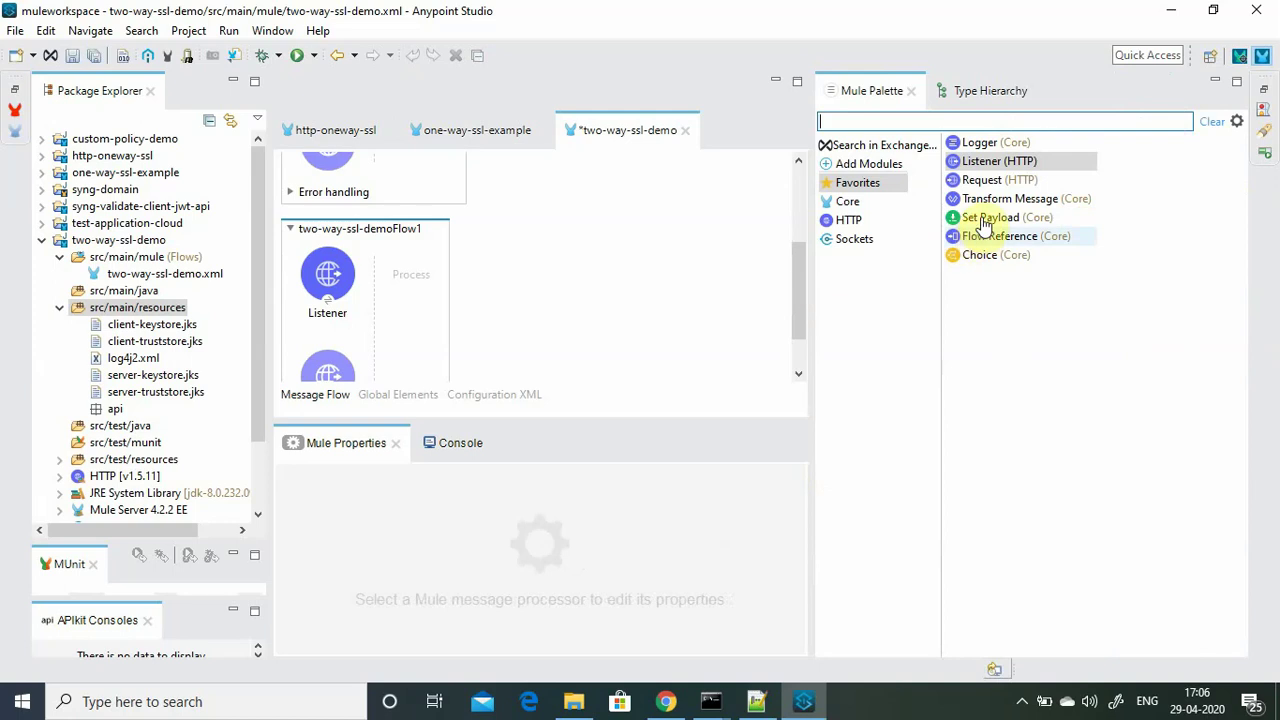
pyautogui.moveTo(985, 187); pyautogui.dragTo(428, 275)
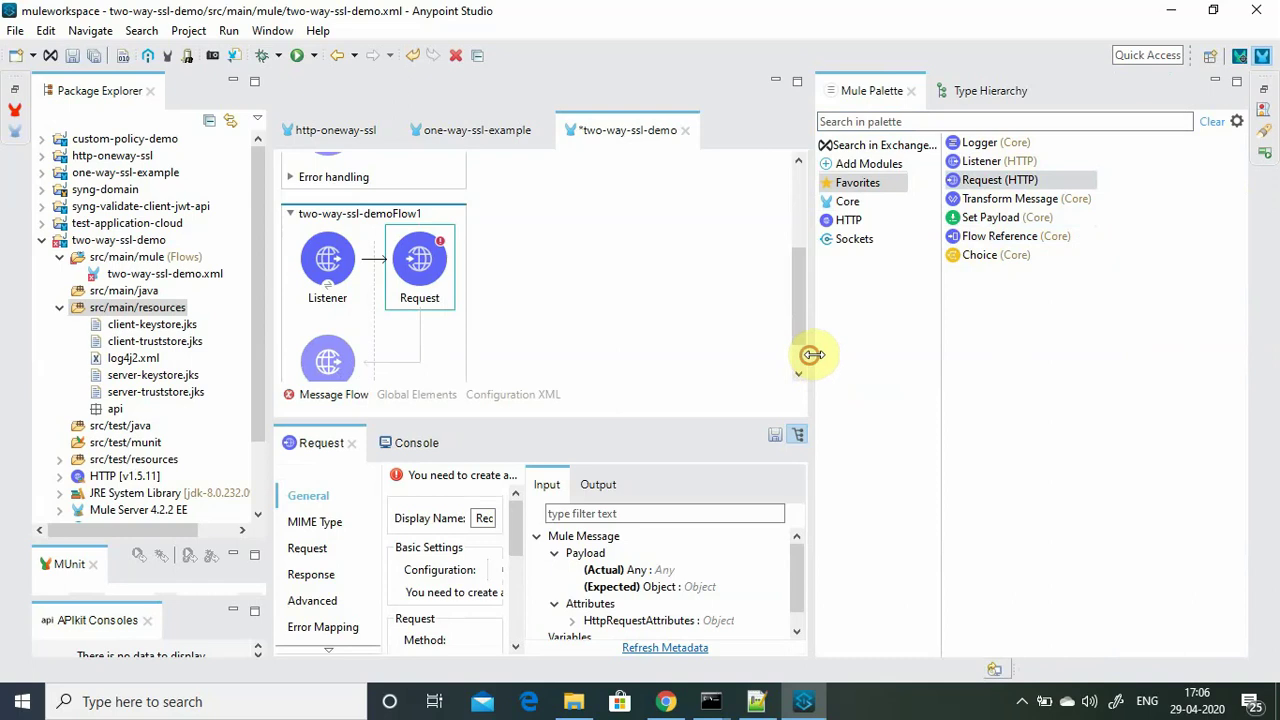
pyautogui.moveTo(811, 356); pyautogui.dragTo(1088, 324)
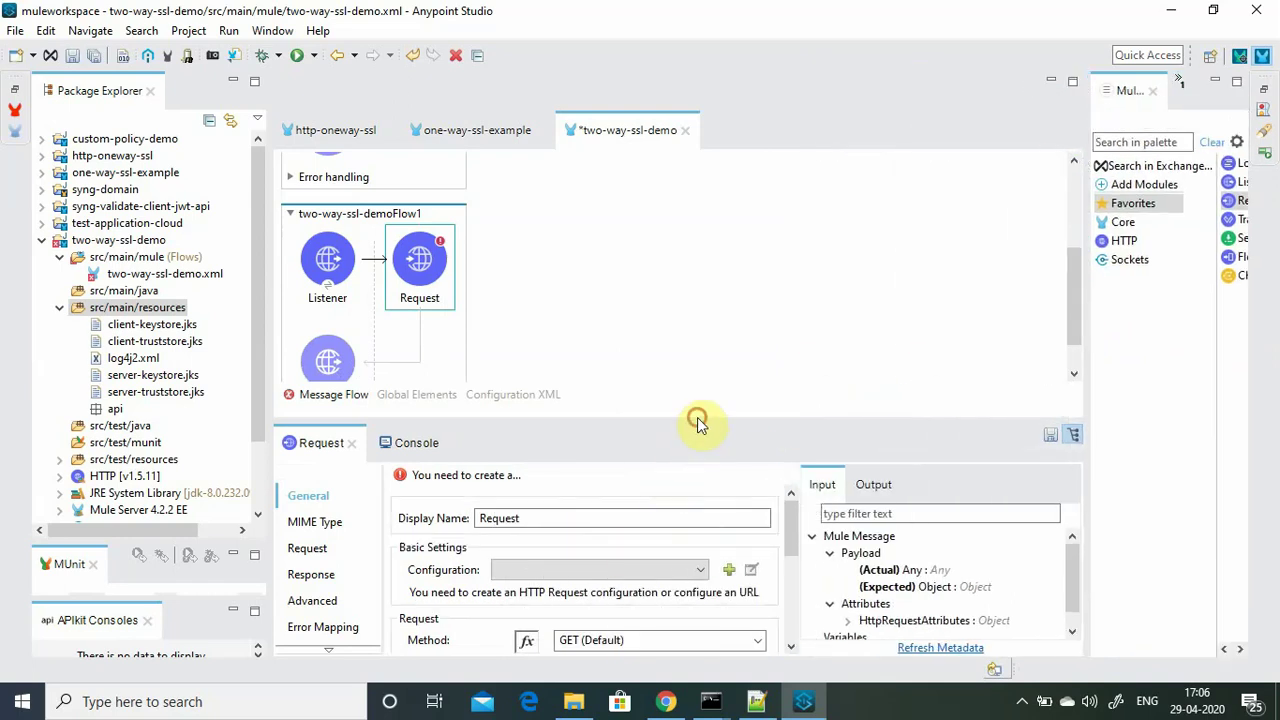
pyautogui.moveTo(694, 421); pyautogui.dragTo(698, 245)
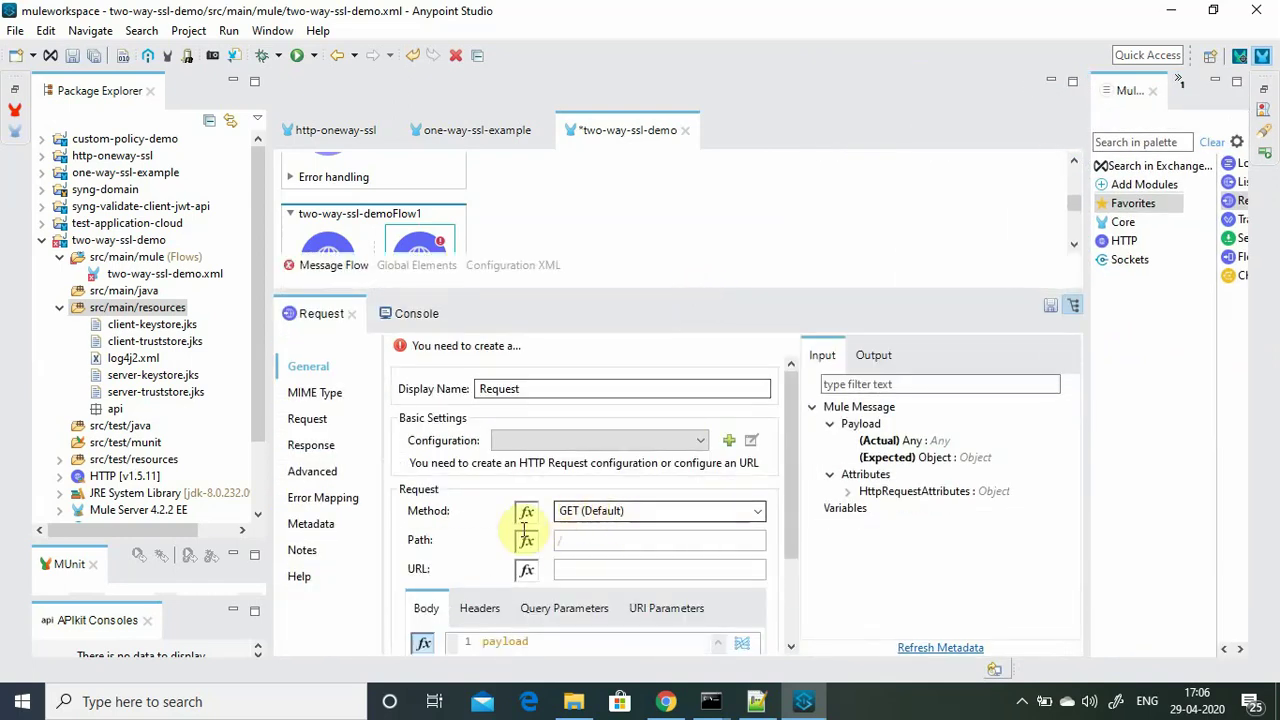
pyautogui.click(570, 539)
pyautogui.write('/test')
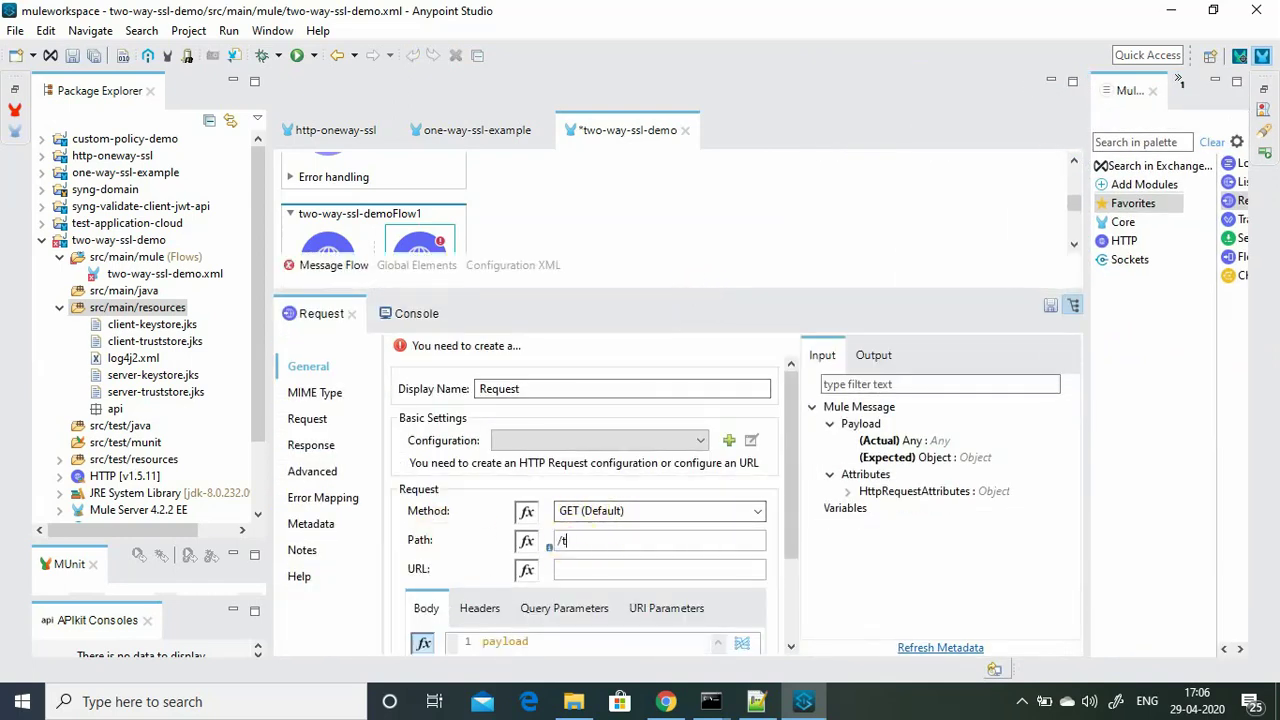
# Create a Request configuration using HTTPS, host localhost and port 8082.
pyautogui.click(729, 440)
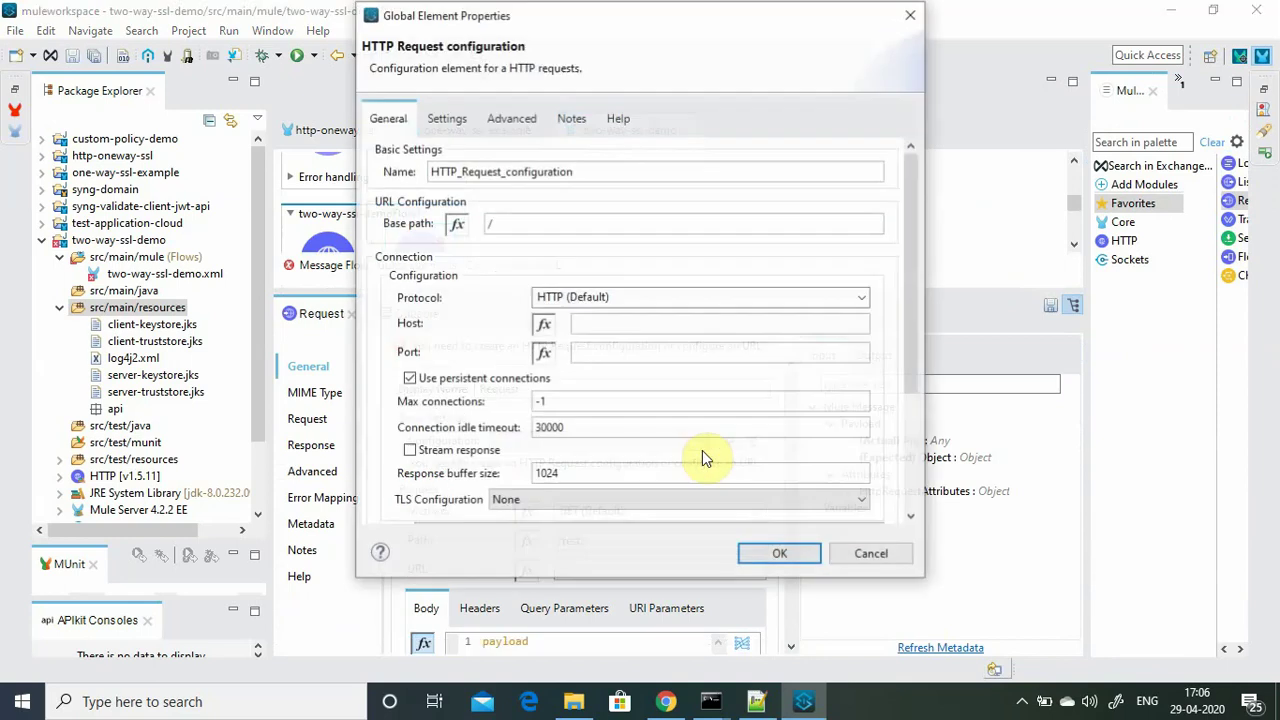
pyautogui.click(859, 297)
pyautogui.click(546, 345)
pyautogui.click(614, 325)
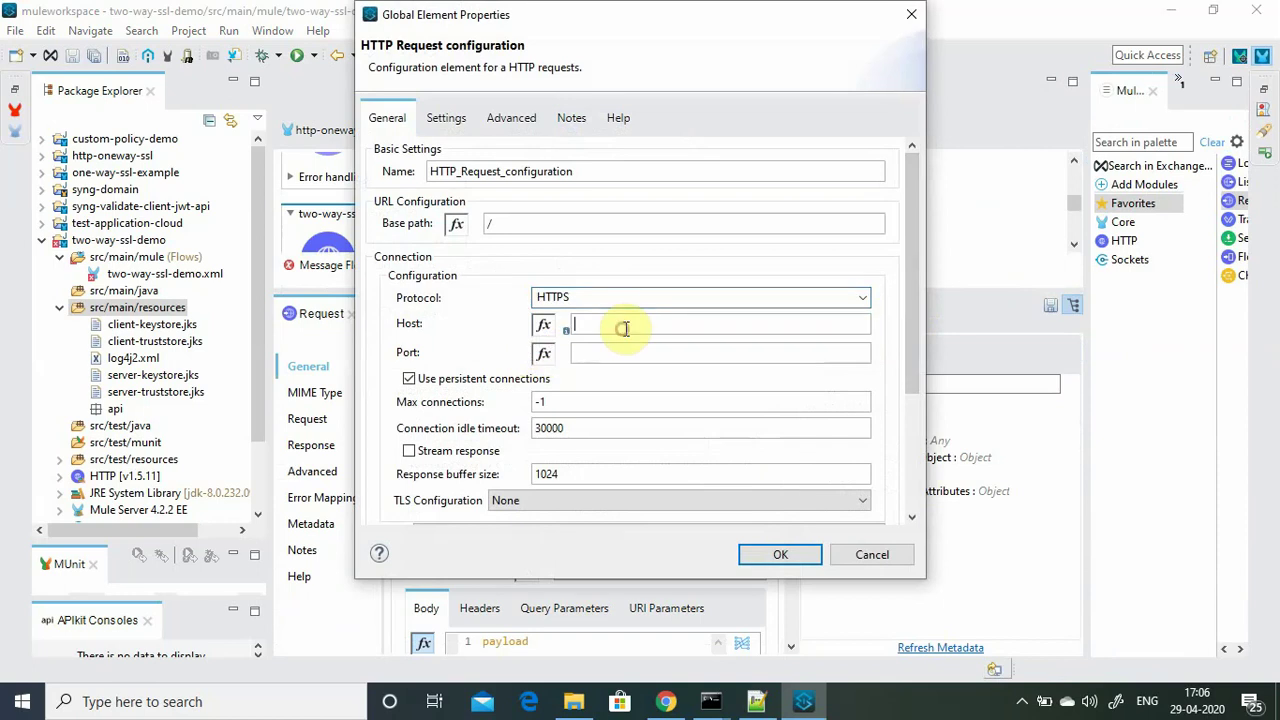
pyautogui.write('localhost')
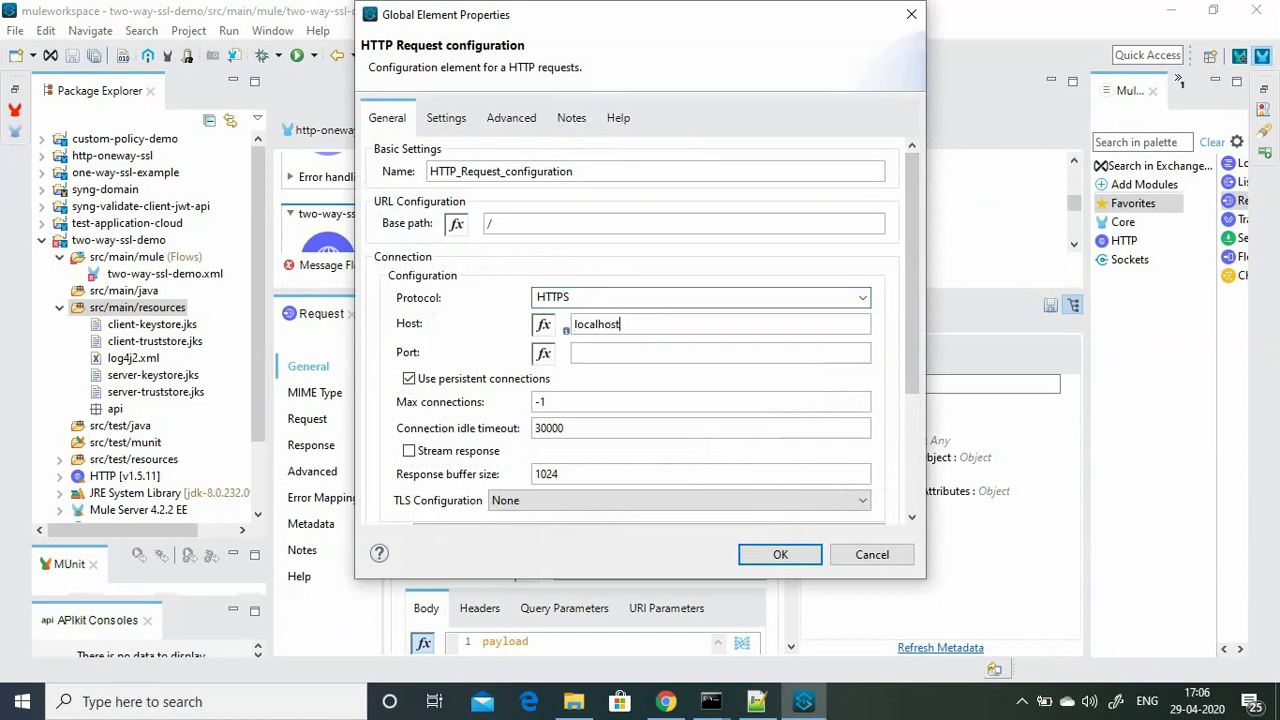
pyautogui.write('8082')
pyautogui.click(806, 558)
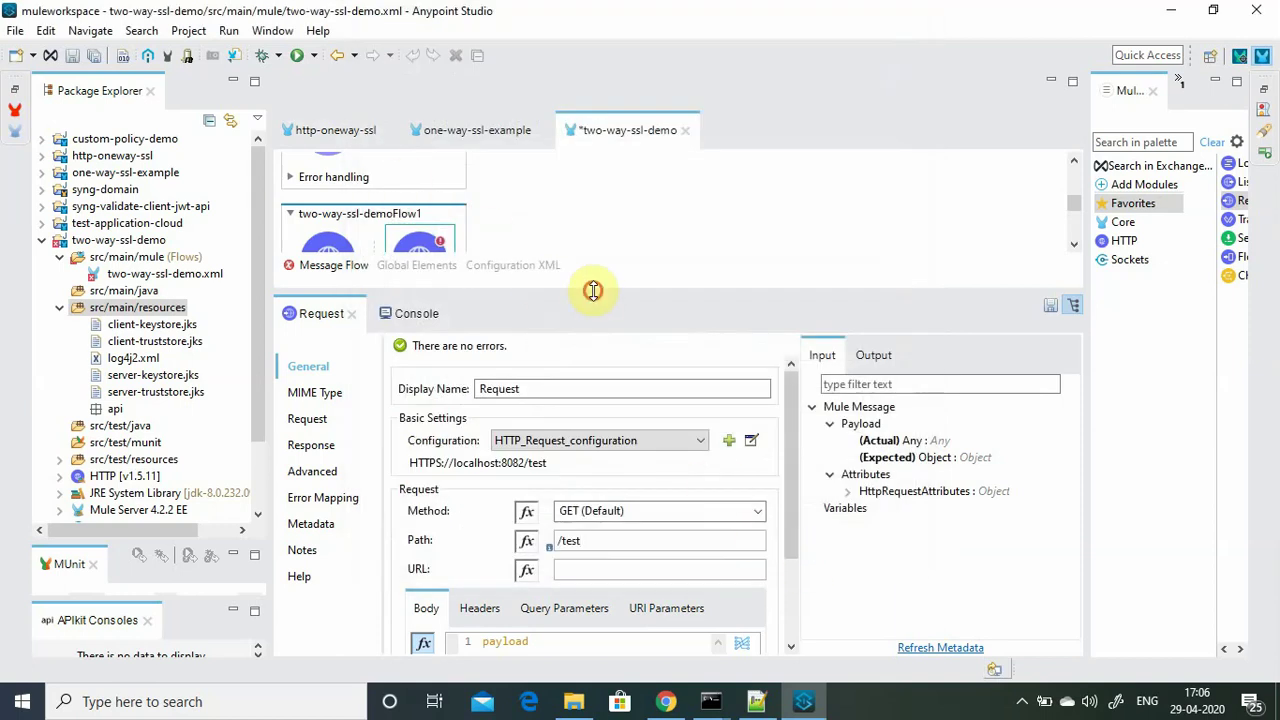
# Save and run two-way-ssl-demo, stopping the previously running application.
pyautogui.moveTo(593, 291); pyautogui.dragTo(588, 401)
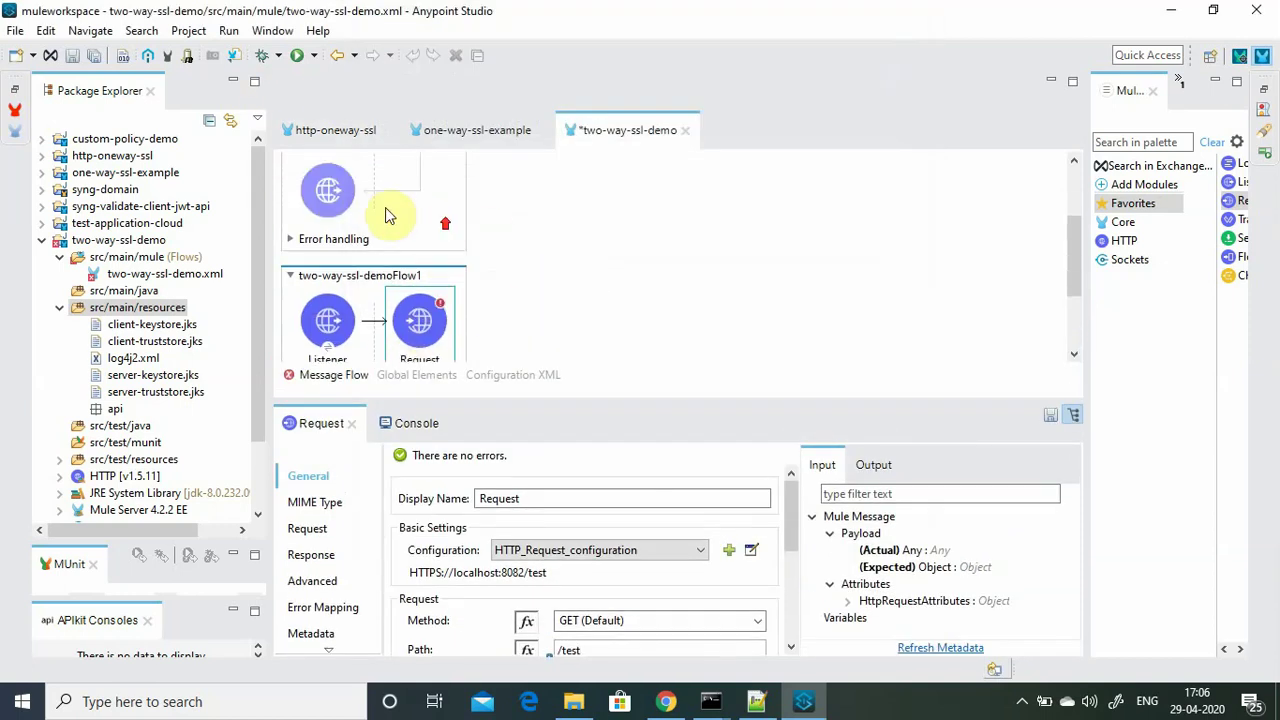
pyautogui.scroll(5, 375, 225)
pyautogui.click(793, 268)
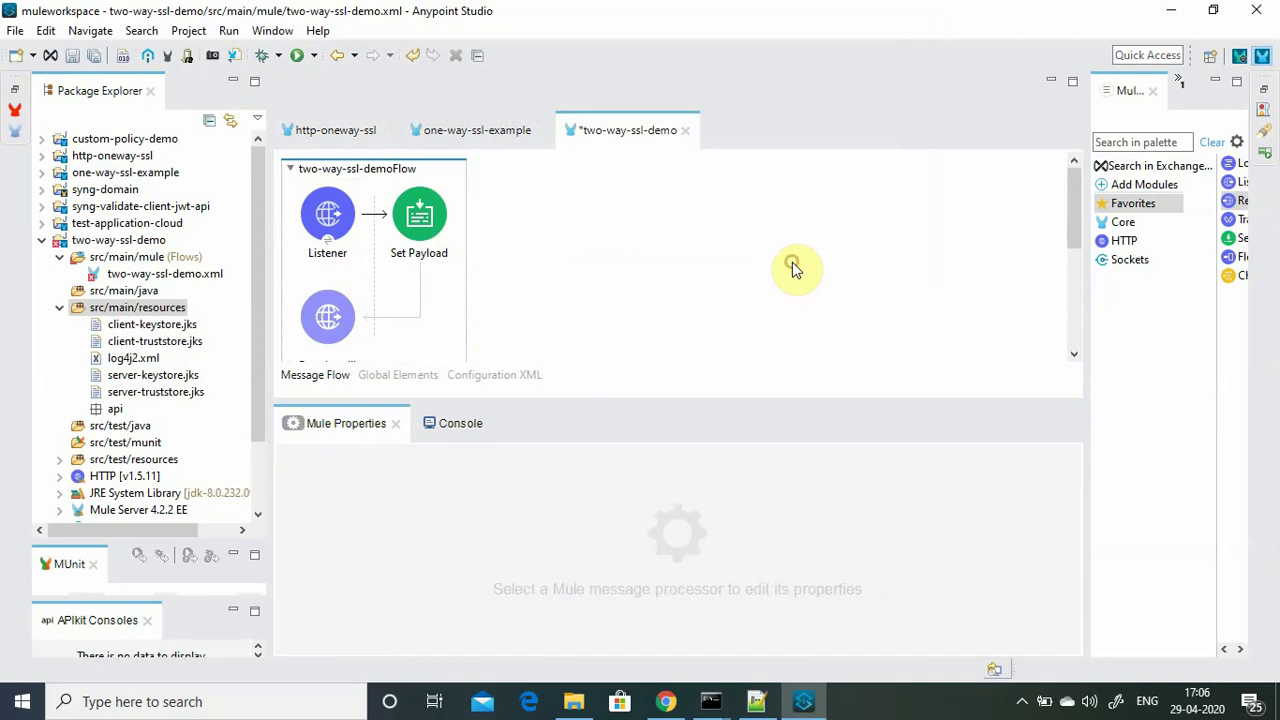
pyautogui.scroll(-3, 710, 290)
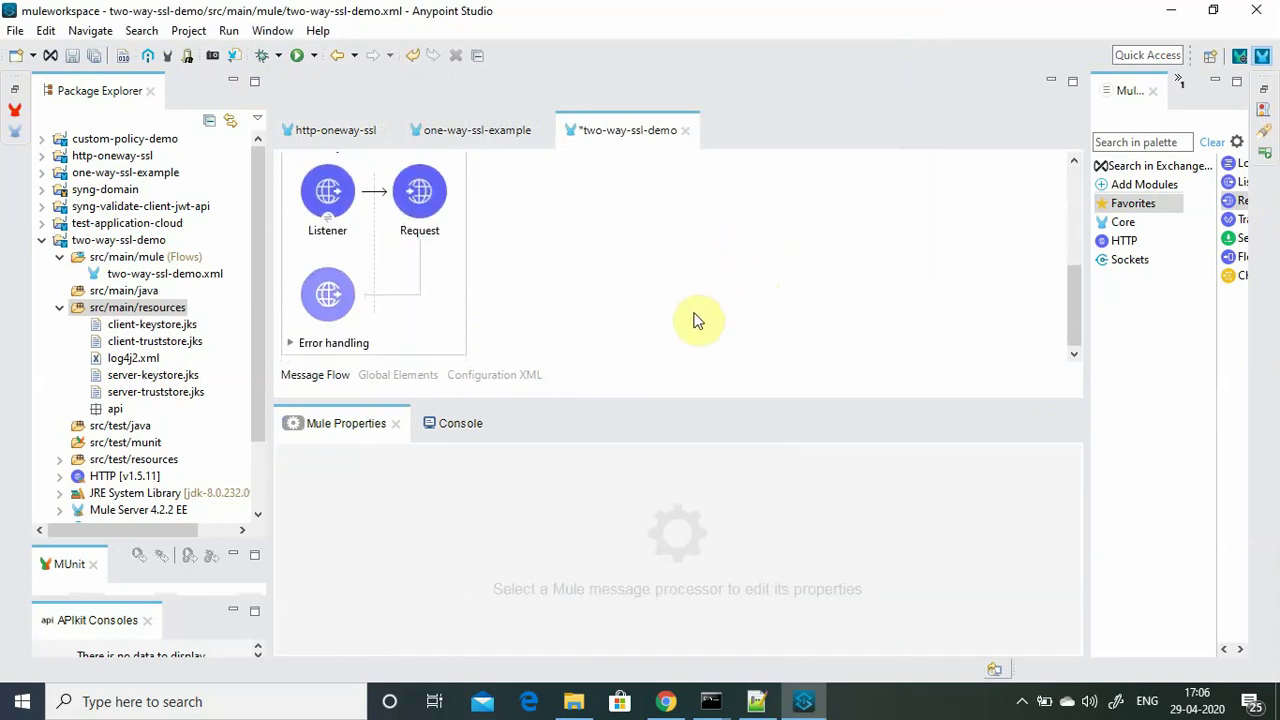
pyautogui.rightClick(588, 245)
pyautogui.click(640, 248)
pyautogui.click(638, 362)
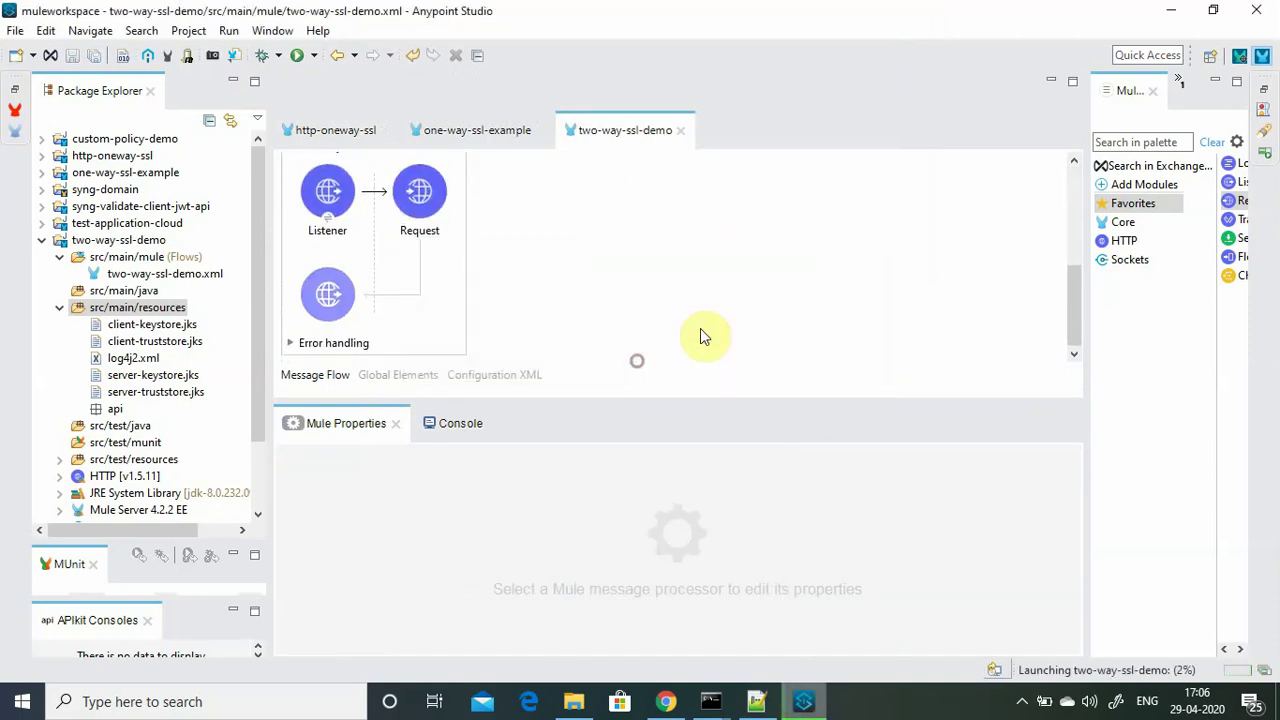
pyautogui.click(736, 372)
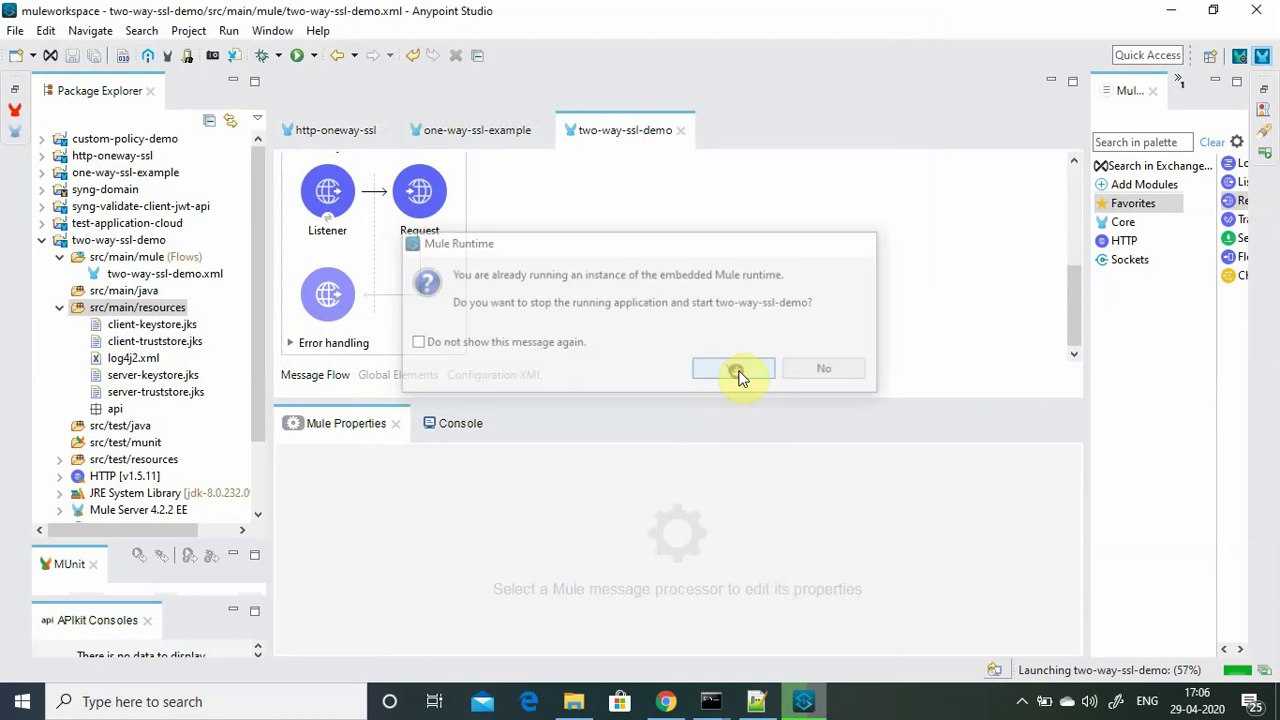
# Bring the Command Prompt window back up from the taskbar.
pyautogui.click(1021, 701)
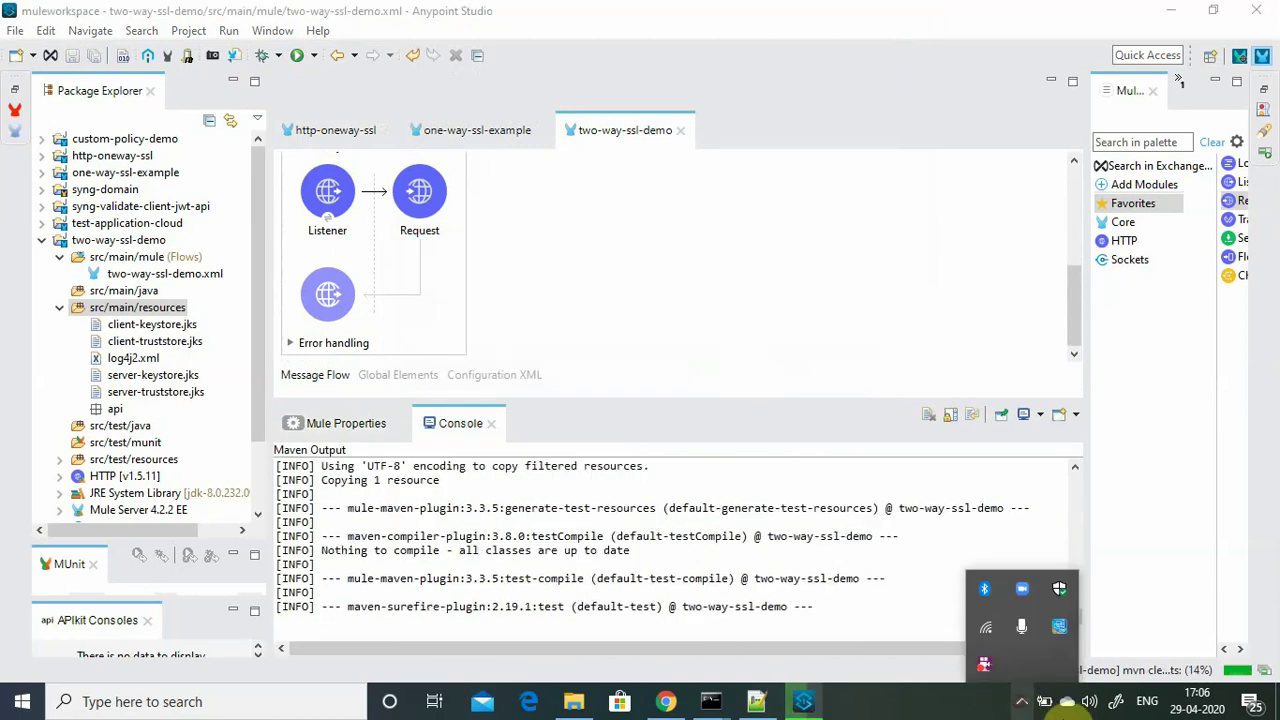
pyautogui.rightClick(983, 667)
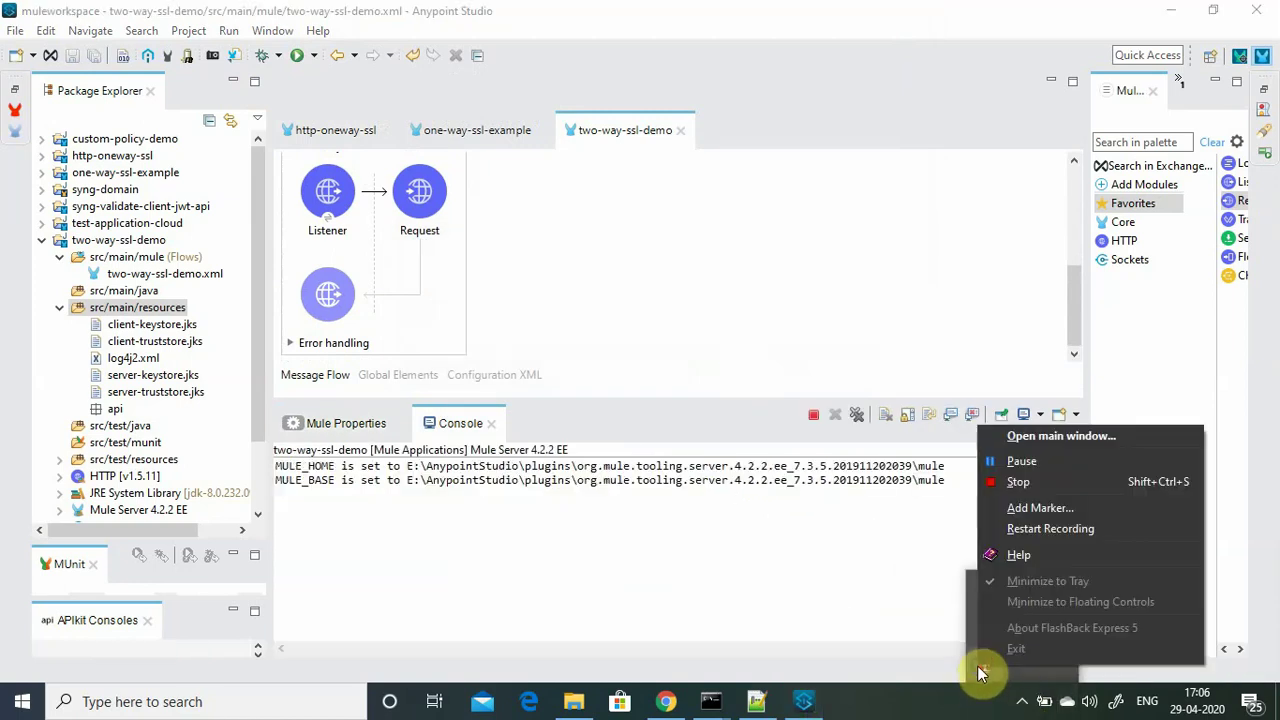
pyautogui.click(1046, 464)
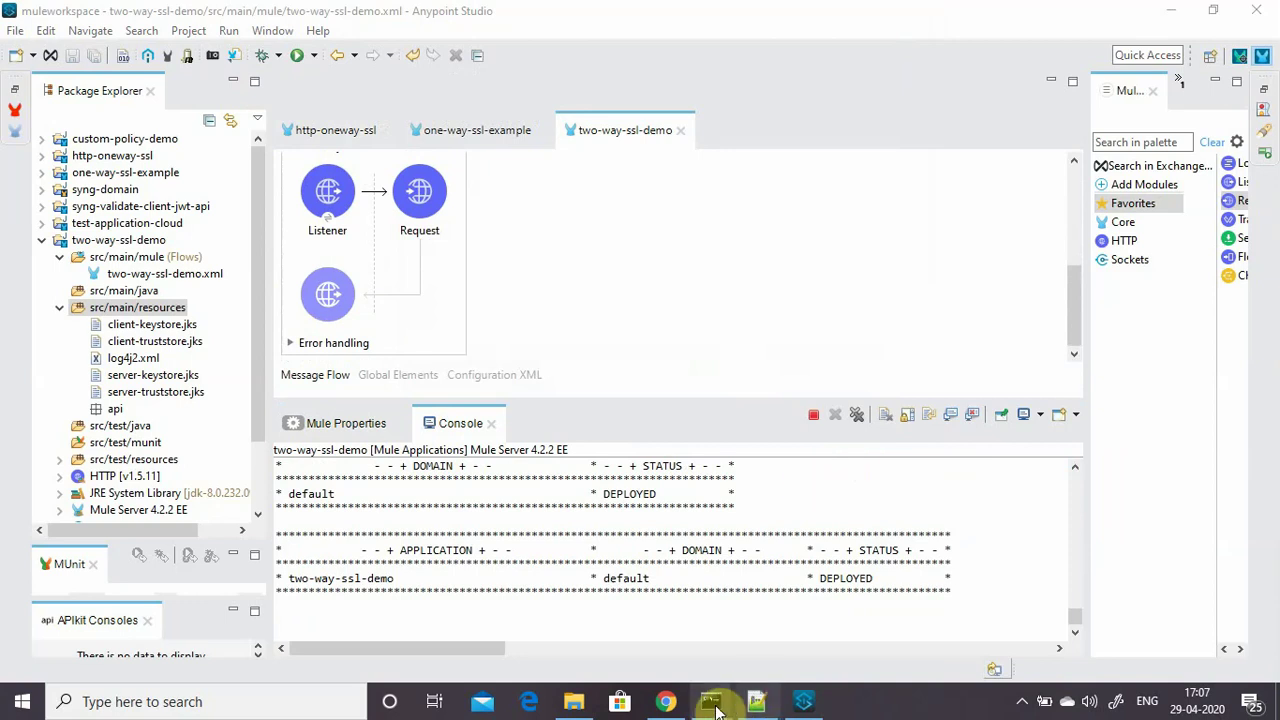
pyautogui.moveTo(711, 701)
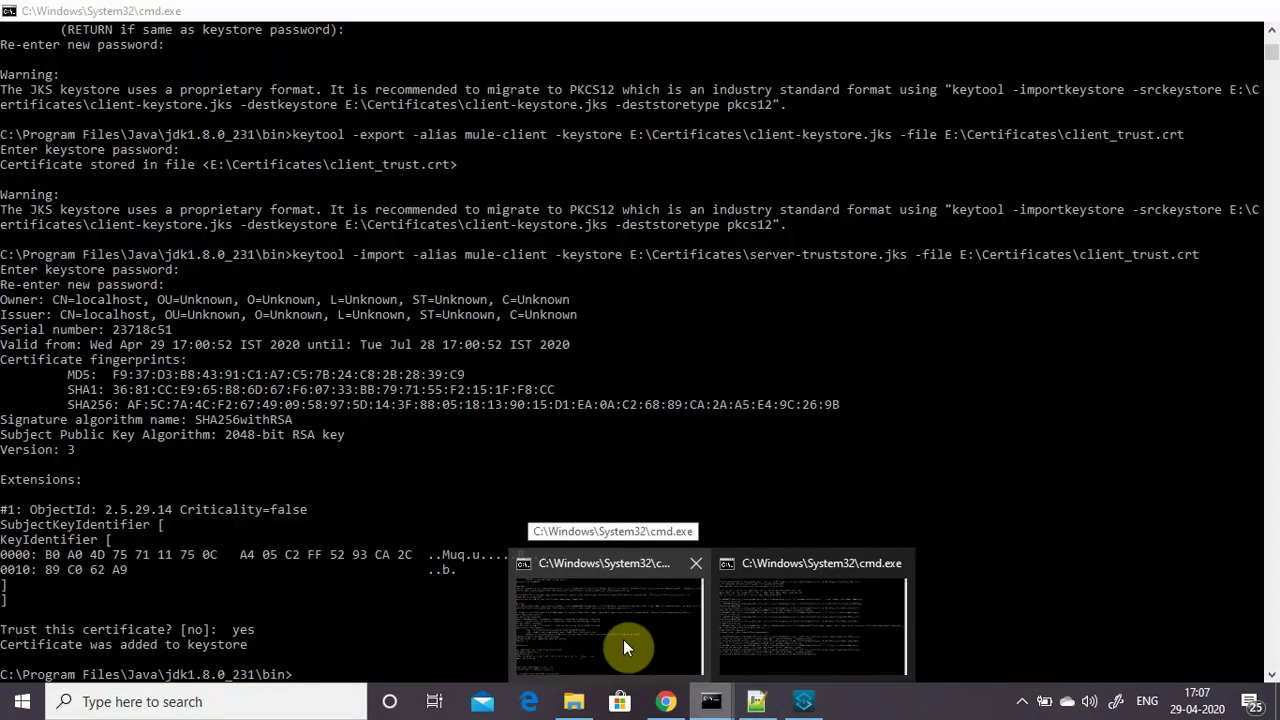
pyautogui.click(777, 624)
pyautogui.write('cls')
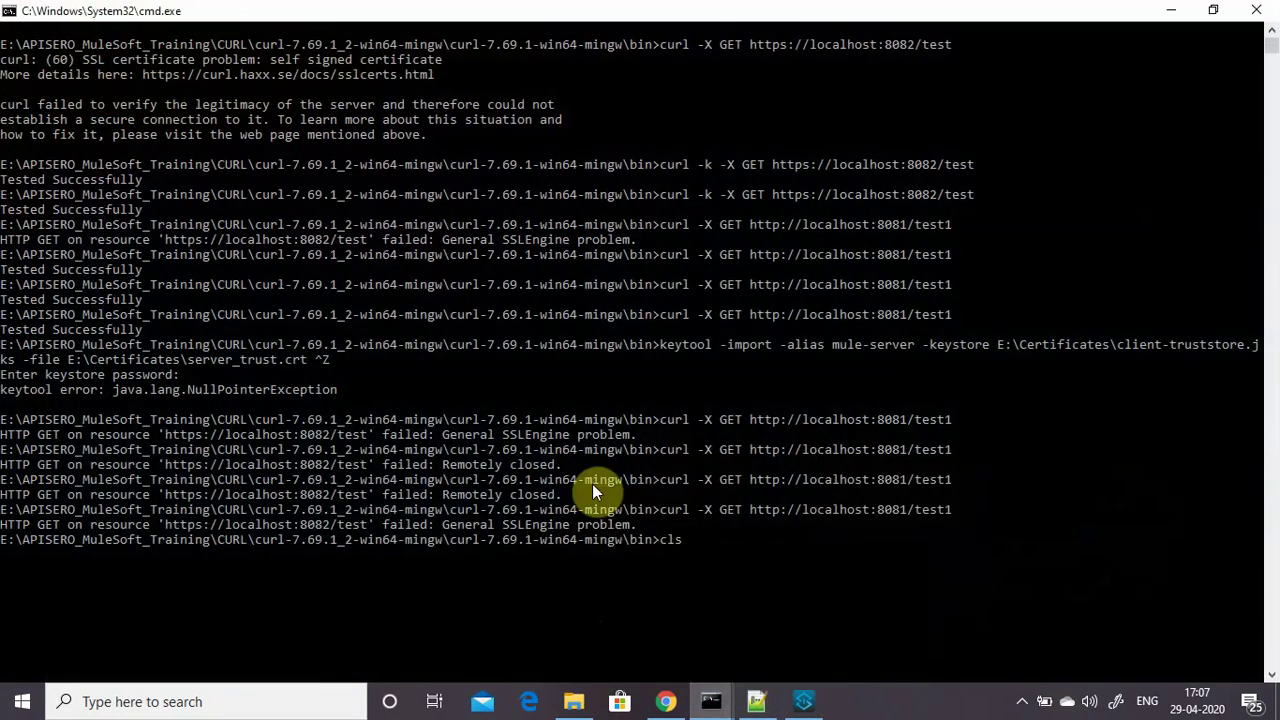
pyautogui.press('Return')
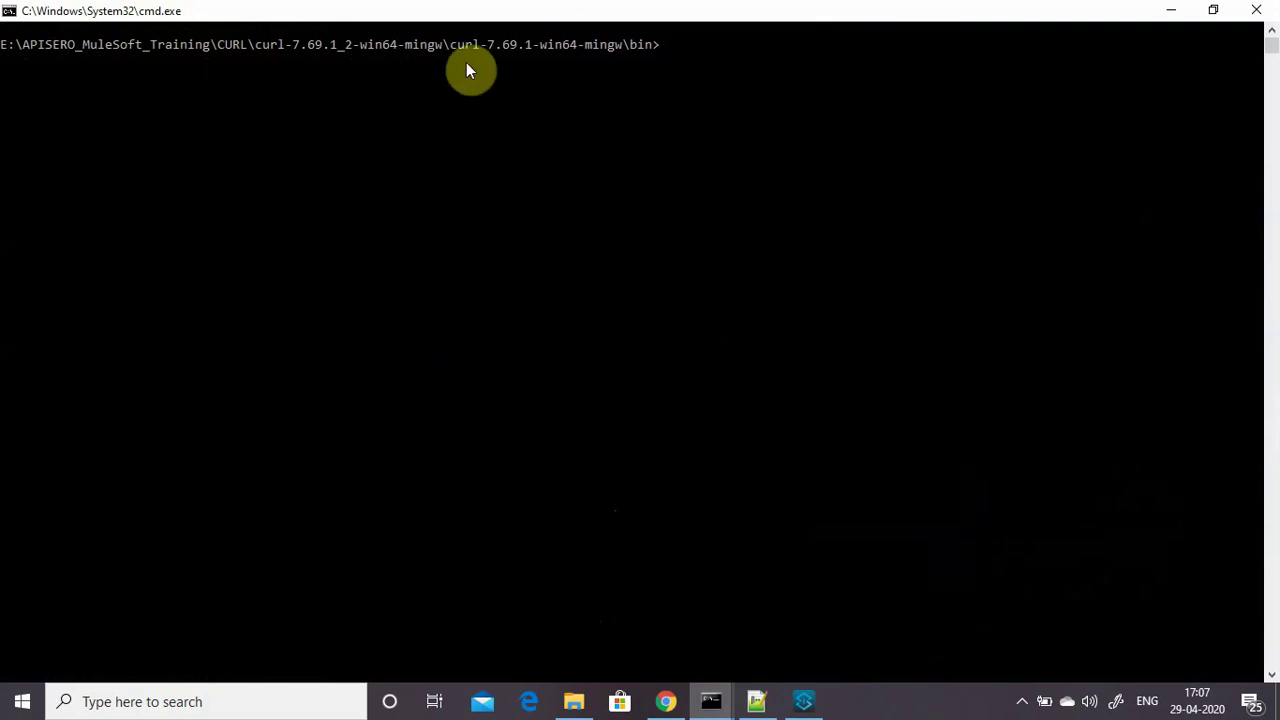
pyautogui.write('c')
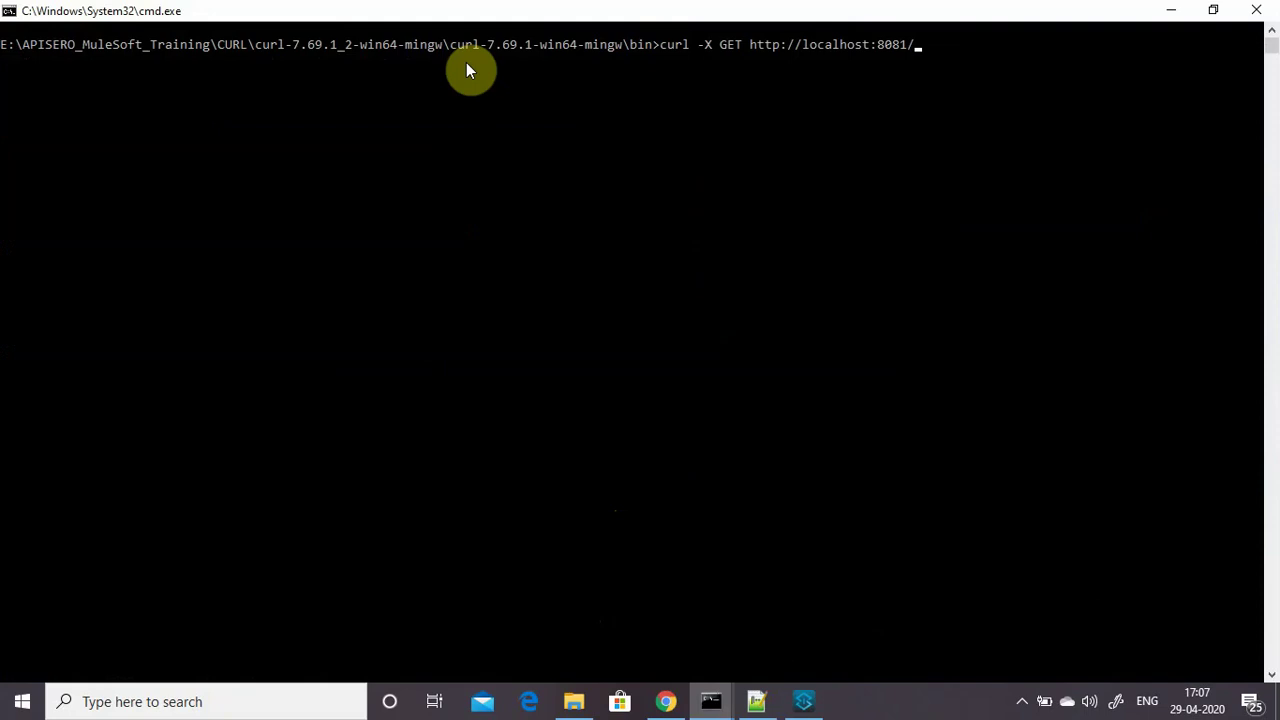
pyautogui.write('1')
pyautogui.press('Return')
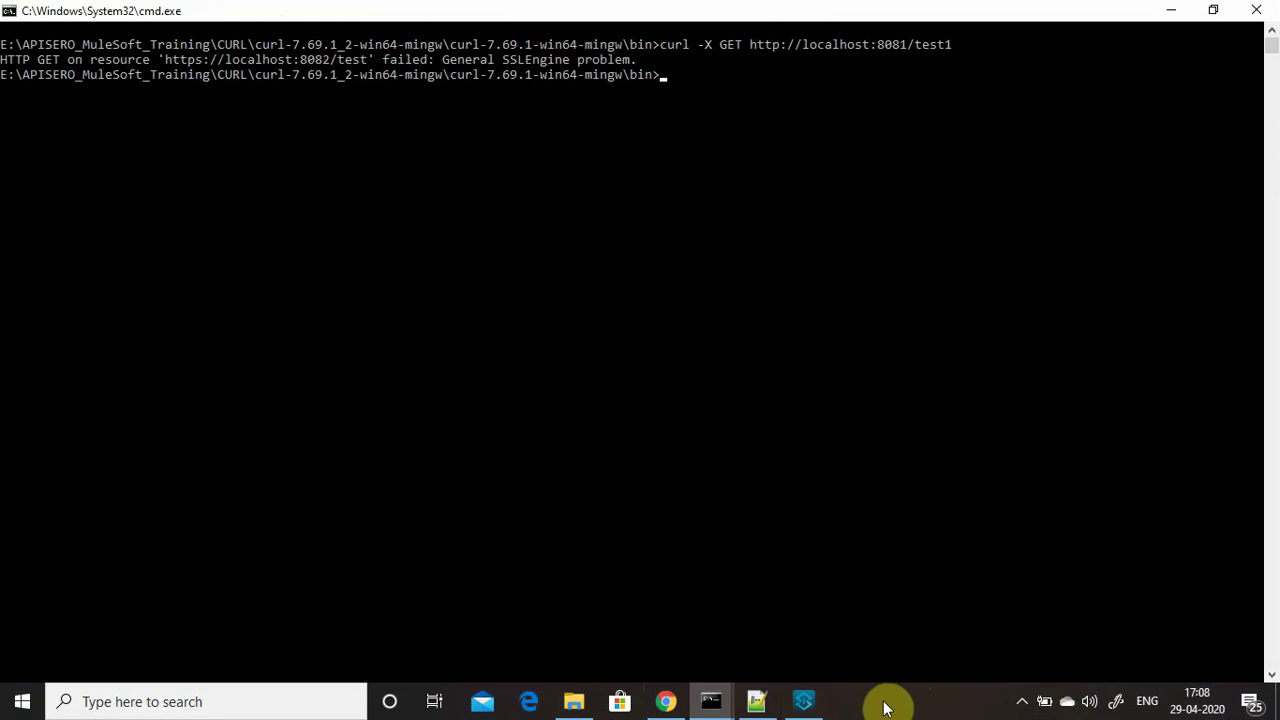
# Glance at the HTTP-HTTPS slides in Chrome, minimize them, and return to Anypoint Studio.
pyautogui.moveTo(800, 705)
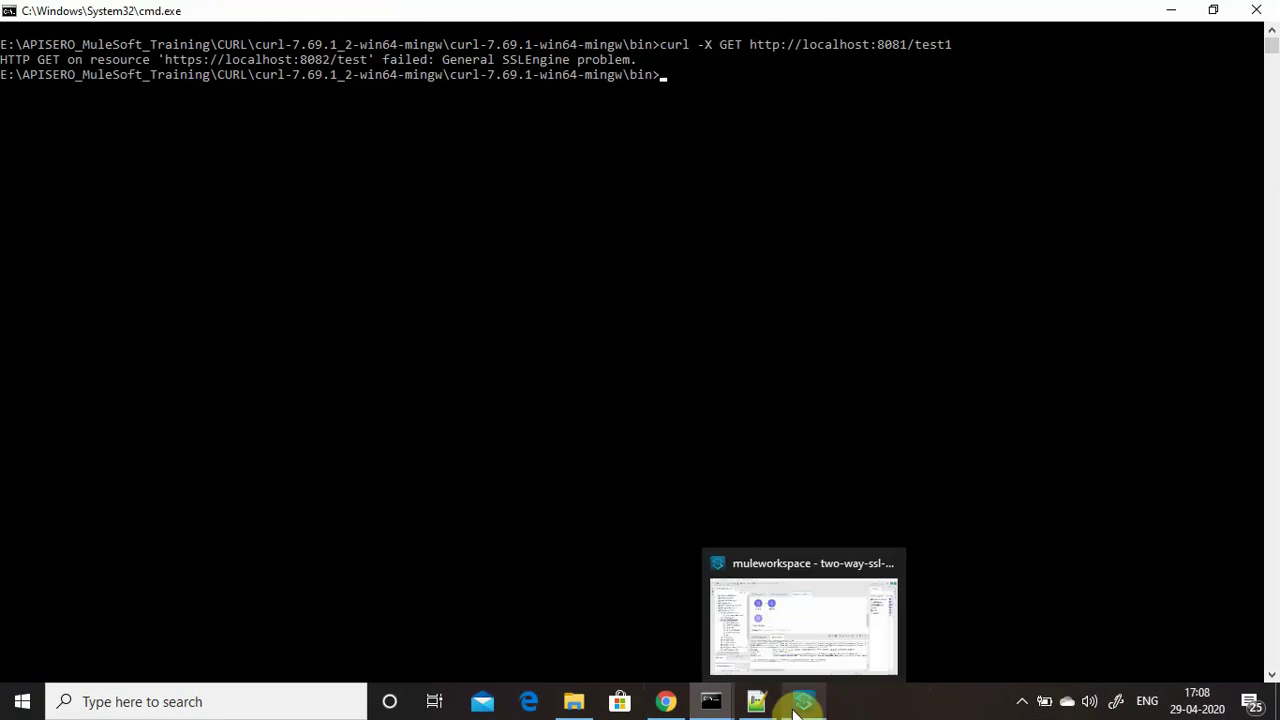
pyautogui.click(667, 701)
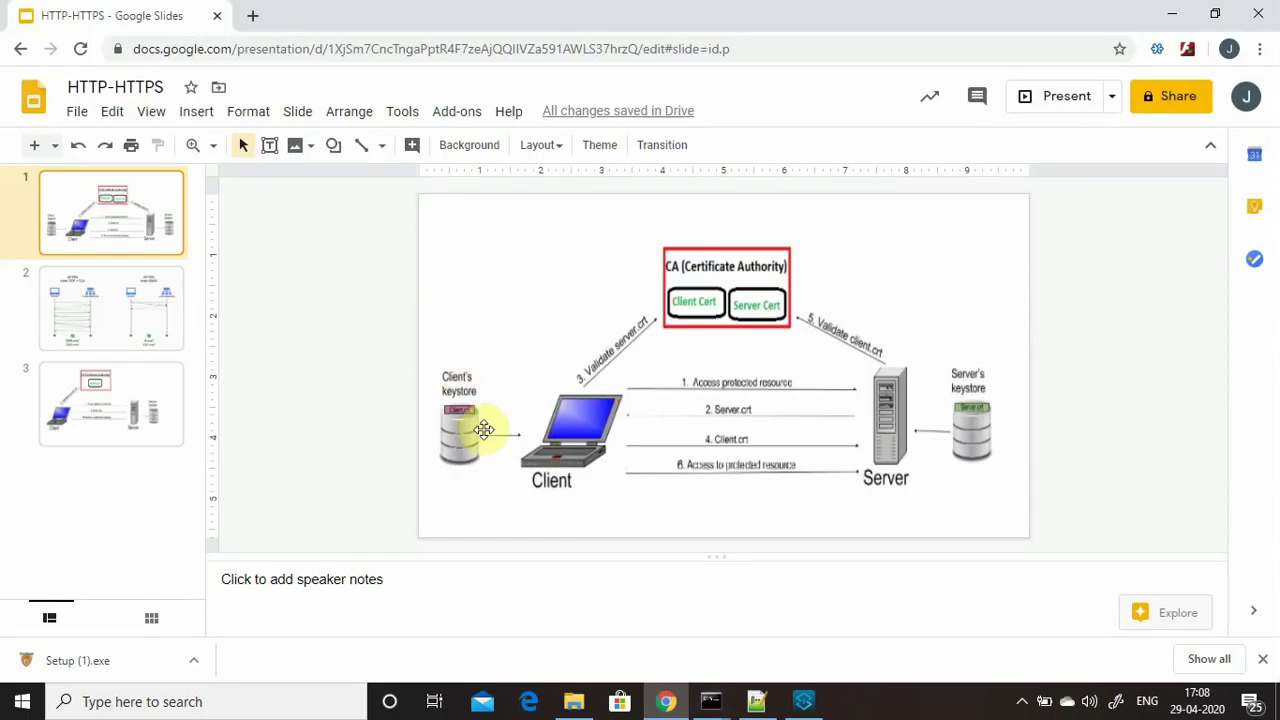
pyautogui.click(1171, 12)
pyautogui.click(805, 701)
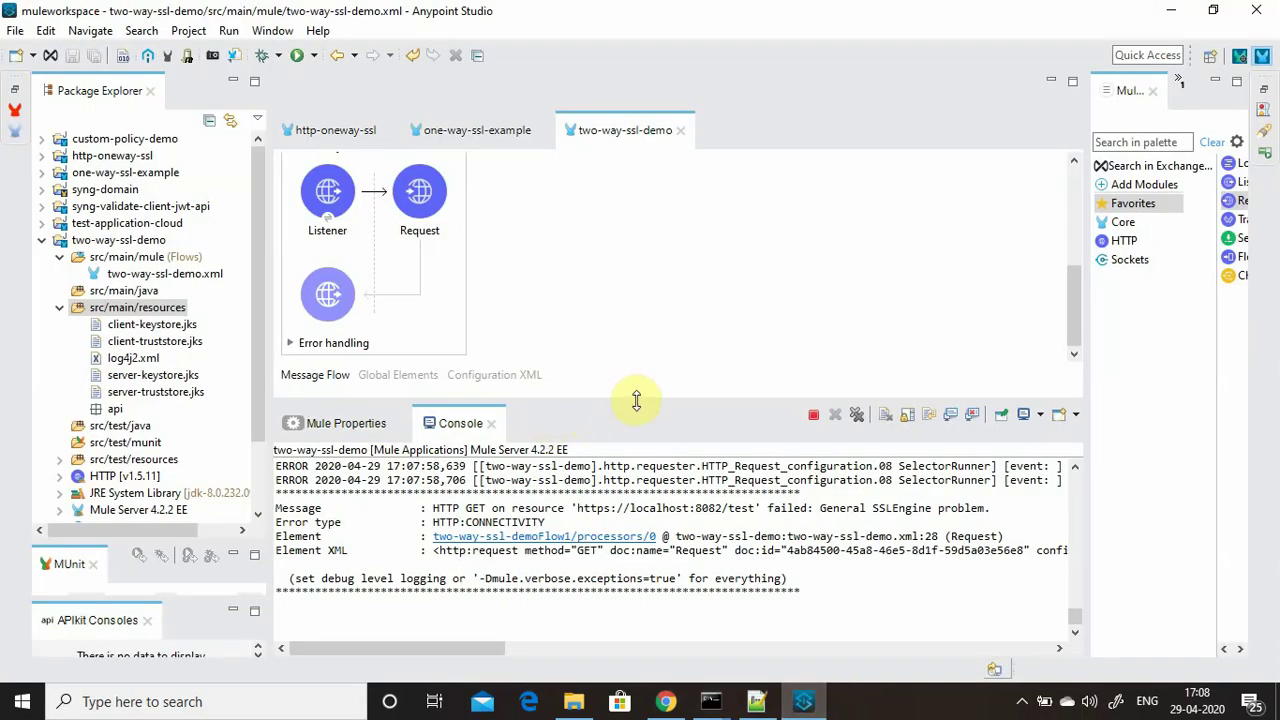
# Select the flow's Request step and open HTTP_Request_configuration for editing.
pyautogui.moveTo(634, 400); pyautogui.dragTo(634, 538)
pyautogui.click(426, 345)
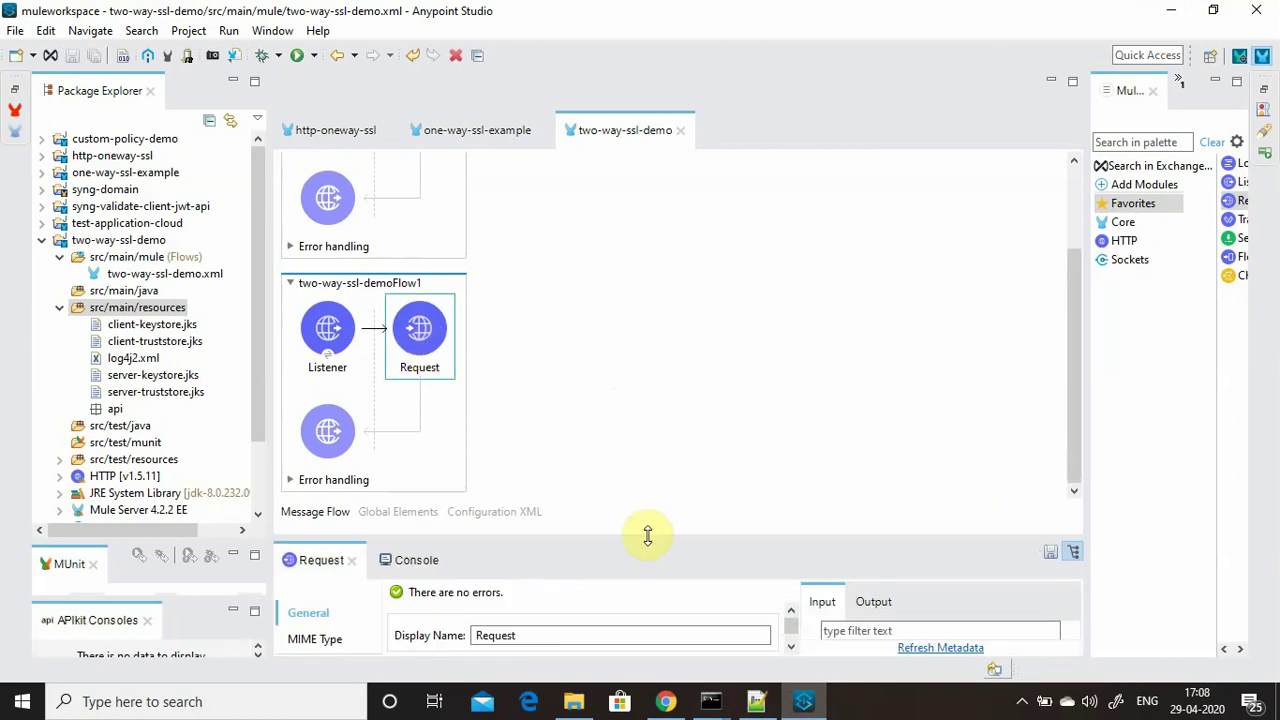
pyautogui.moveTo(648, 537); pyautogui.dragTo(640, 264)
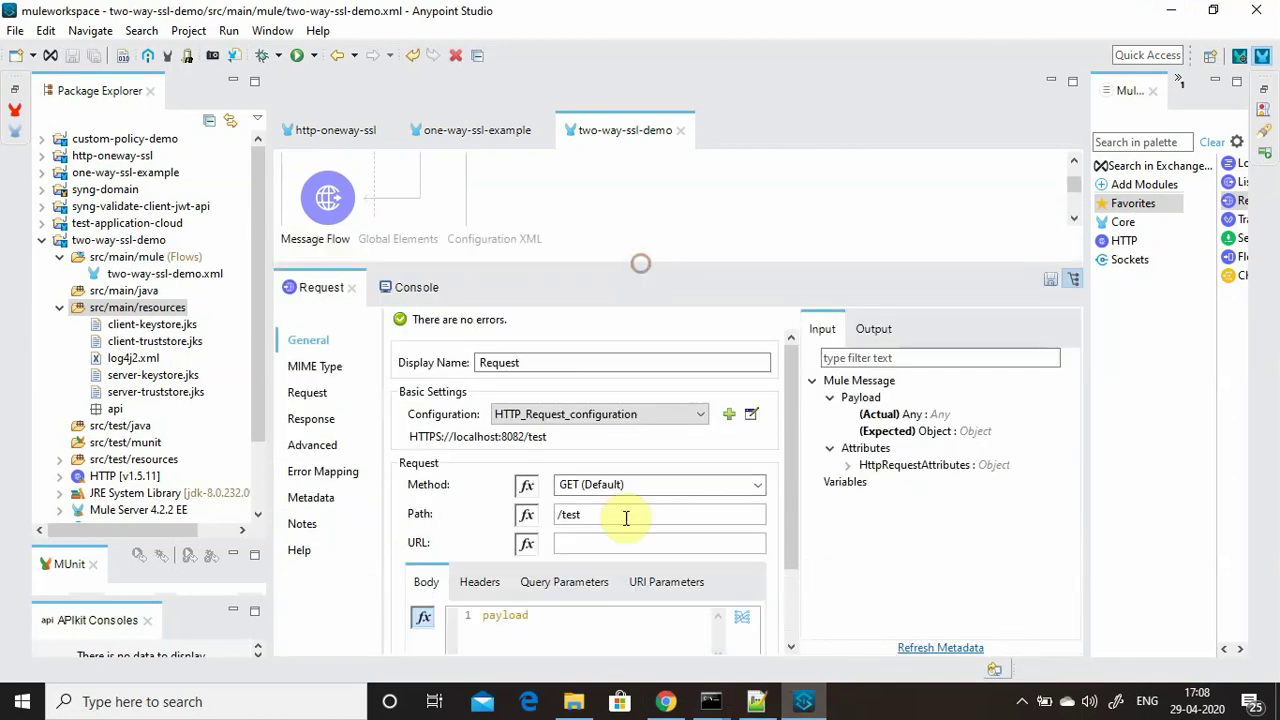
pyautogui.click(752, 414)
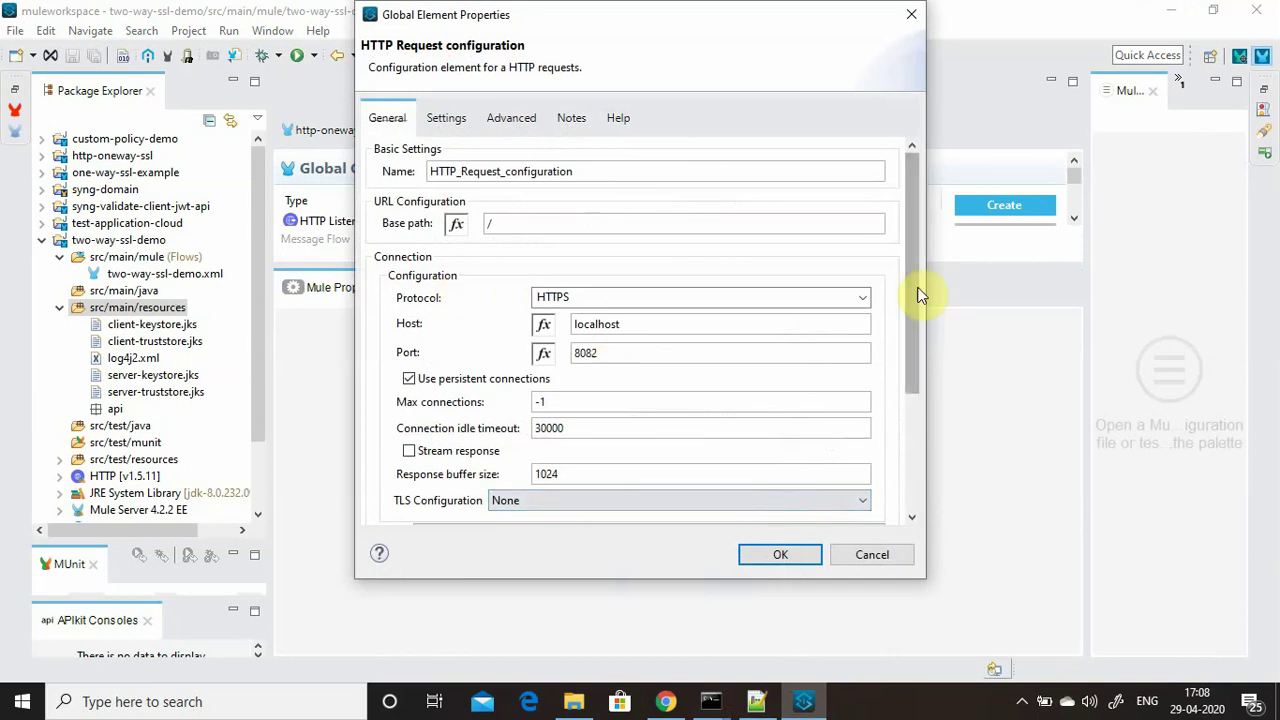
# Set TLS to Edit inline with trust store client-truststore.jks, its password, and type JKS.
pyautogui.moveTo(912, 290); pyautogui.dragTo(897, 468)
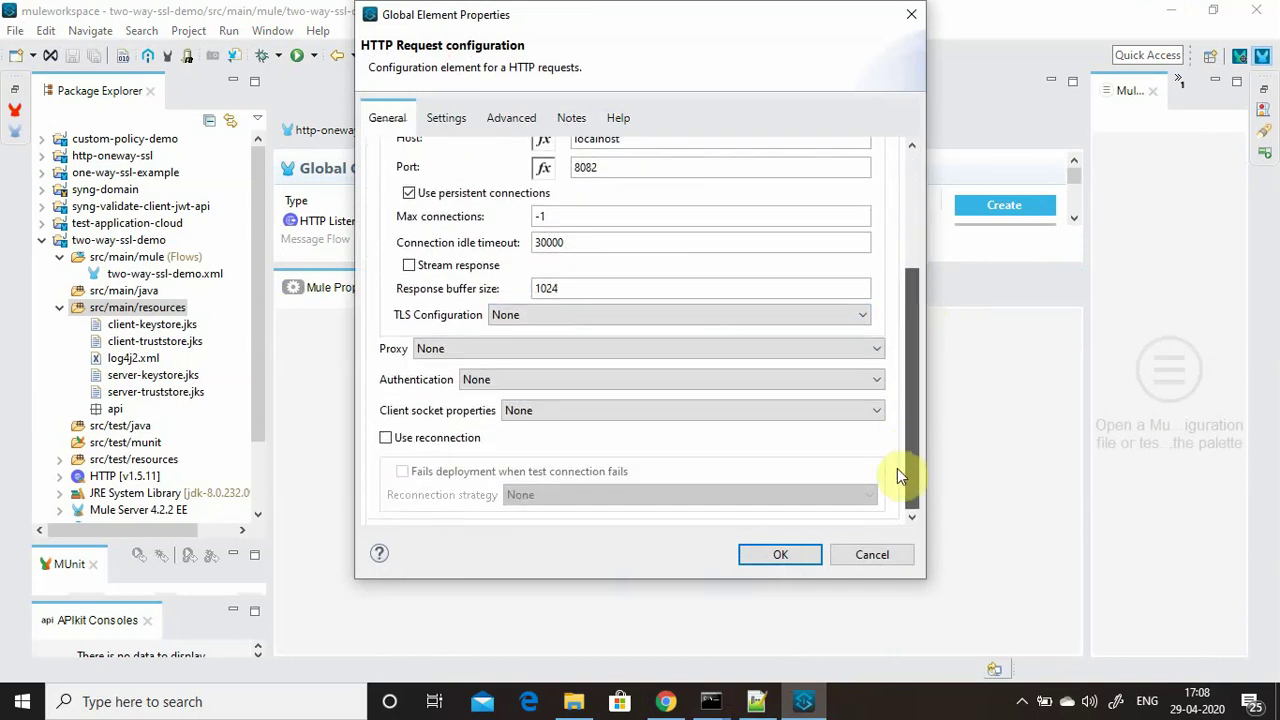
pyautogui.click(543, 315)
pyautogui.click(535, 343)
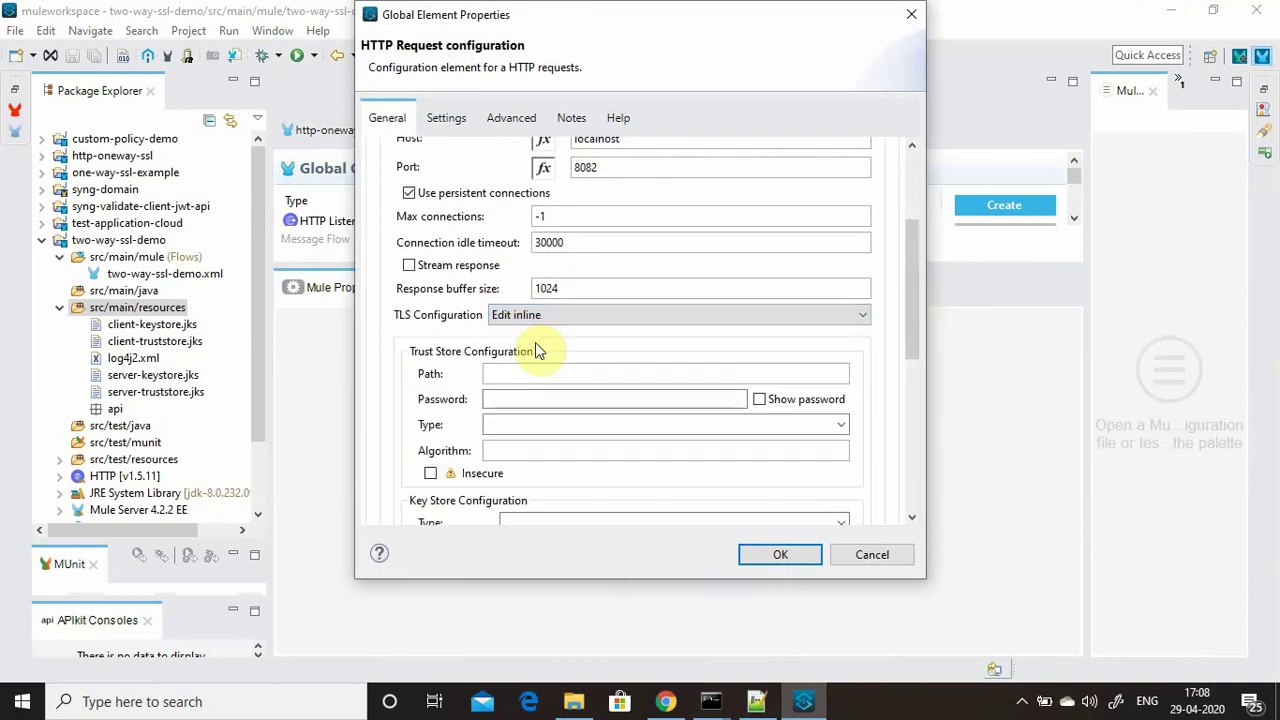
pyautogui.click(491, 373)
pyautogui.write('client-truststore.jks')
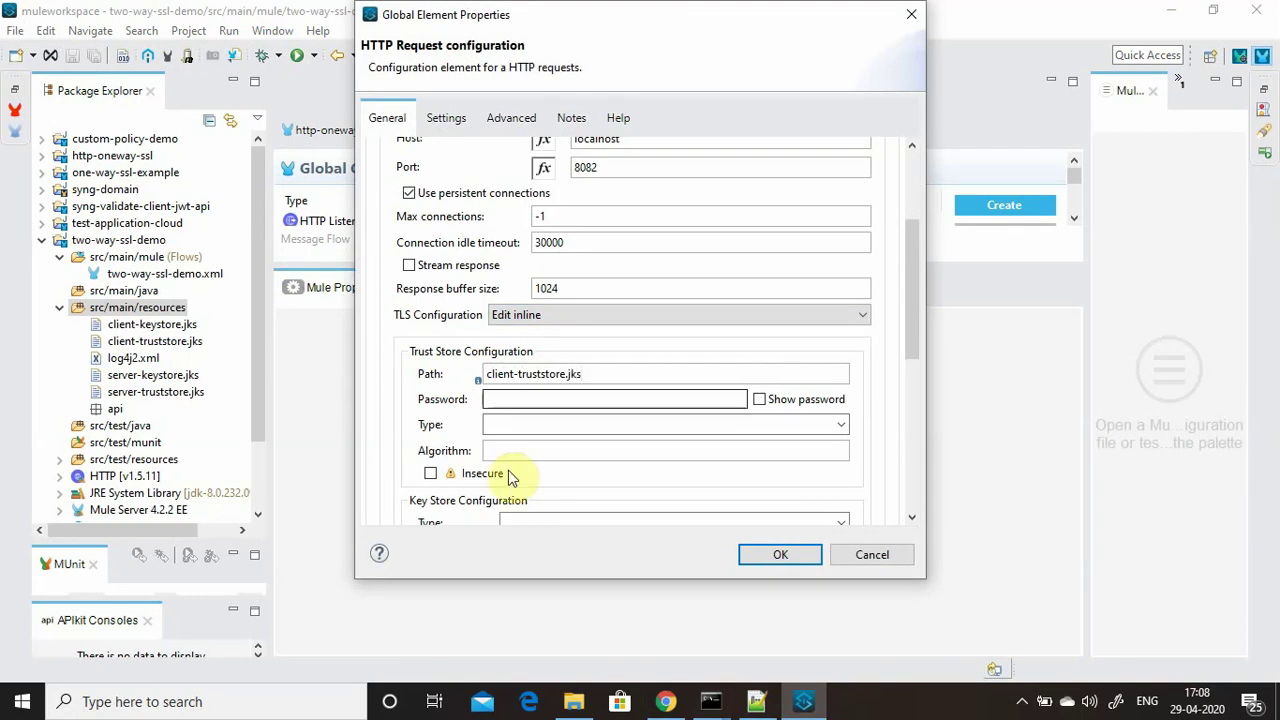
pyautogui.click(573, 399)
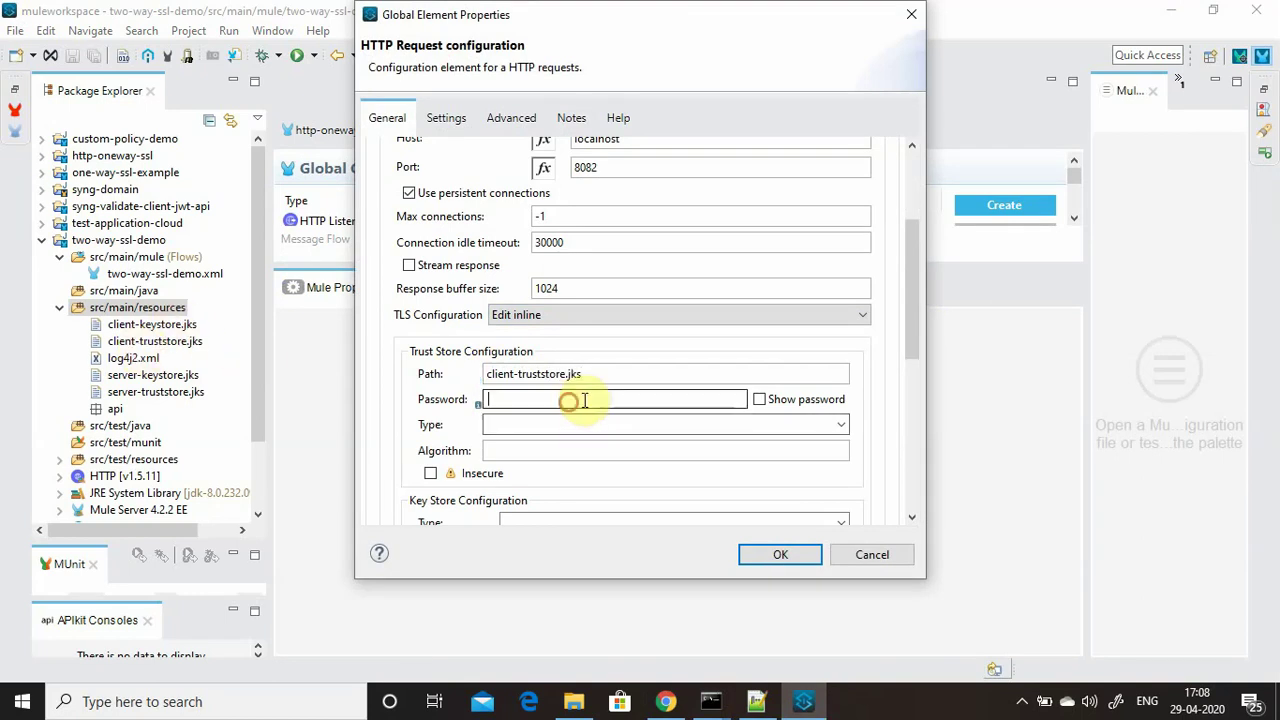
pyautogui.write('p')
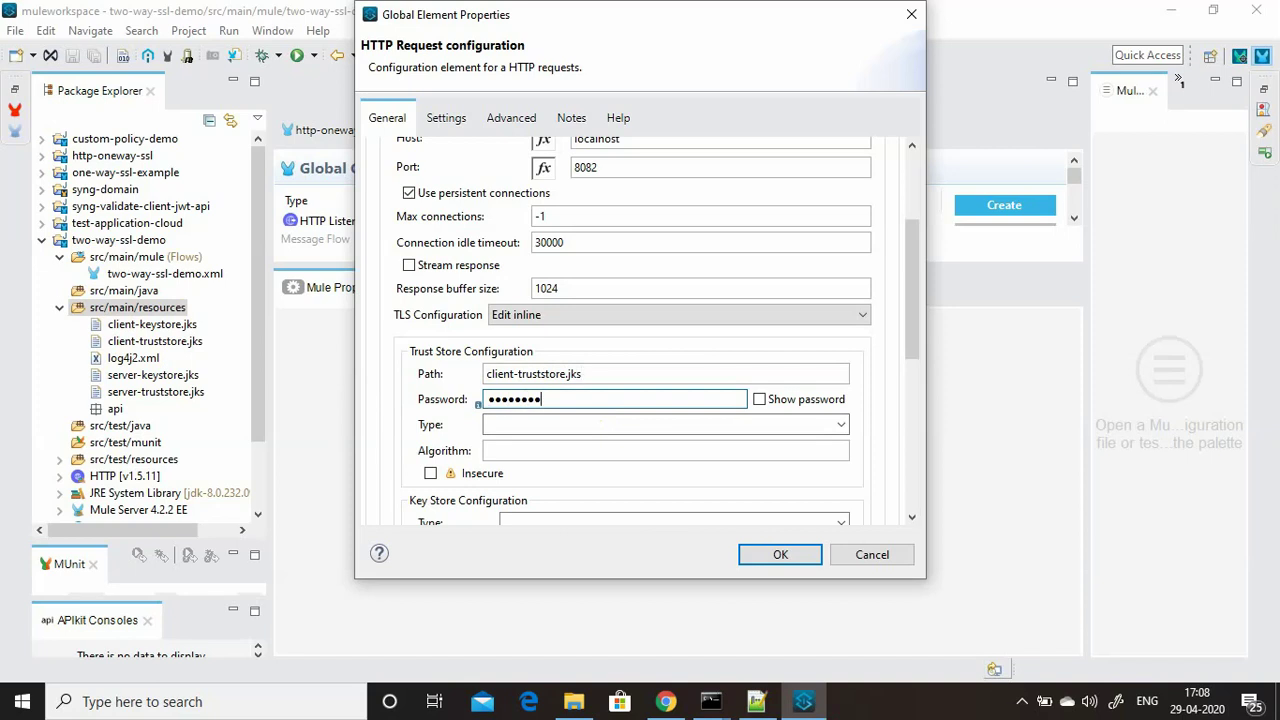
pyautogui.write('assword')
pyautogui.click(841, 424)
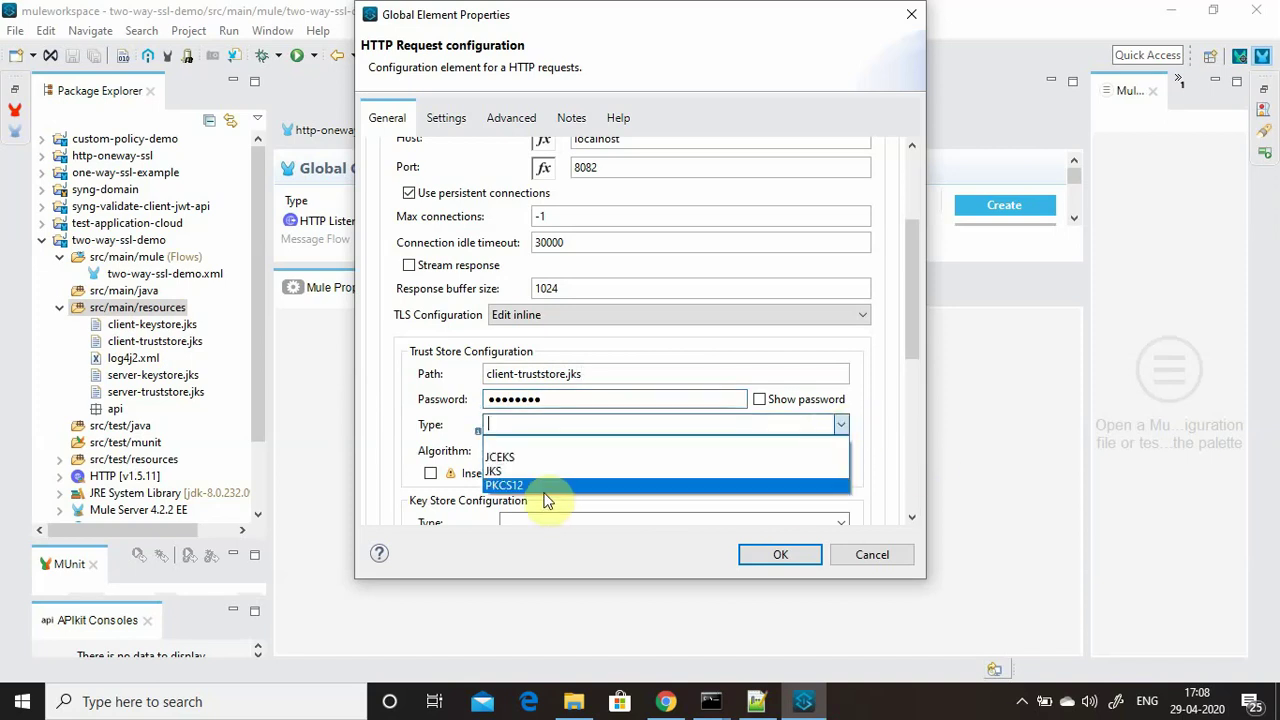
pyautogui.click(533, 471)
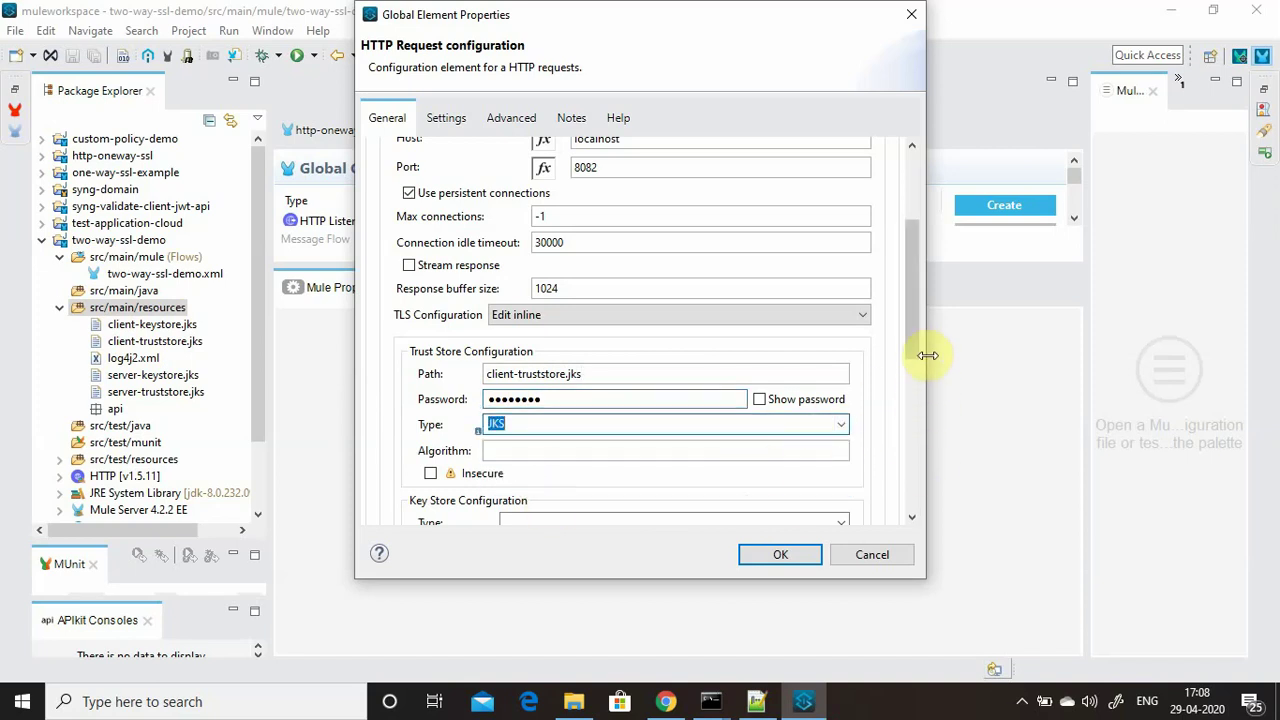
# Set a JKS key store client-keystore.jks with key and store passwords, shown in plain text.
pyautogui.moveTo(912, 343); pyautogui.dragTo(909, 428)
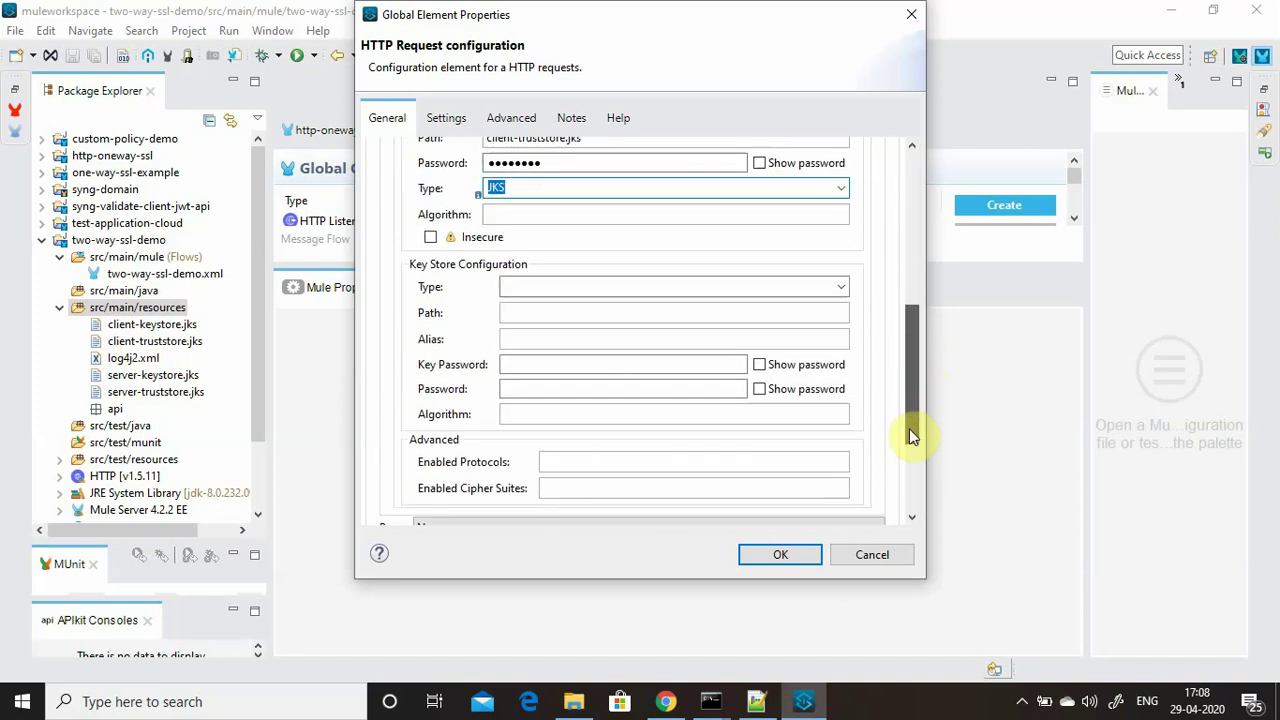
pyautogui.click(845, 295)
pyautogui.click(556, 332)
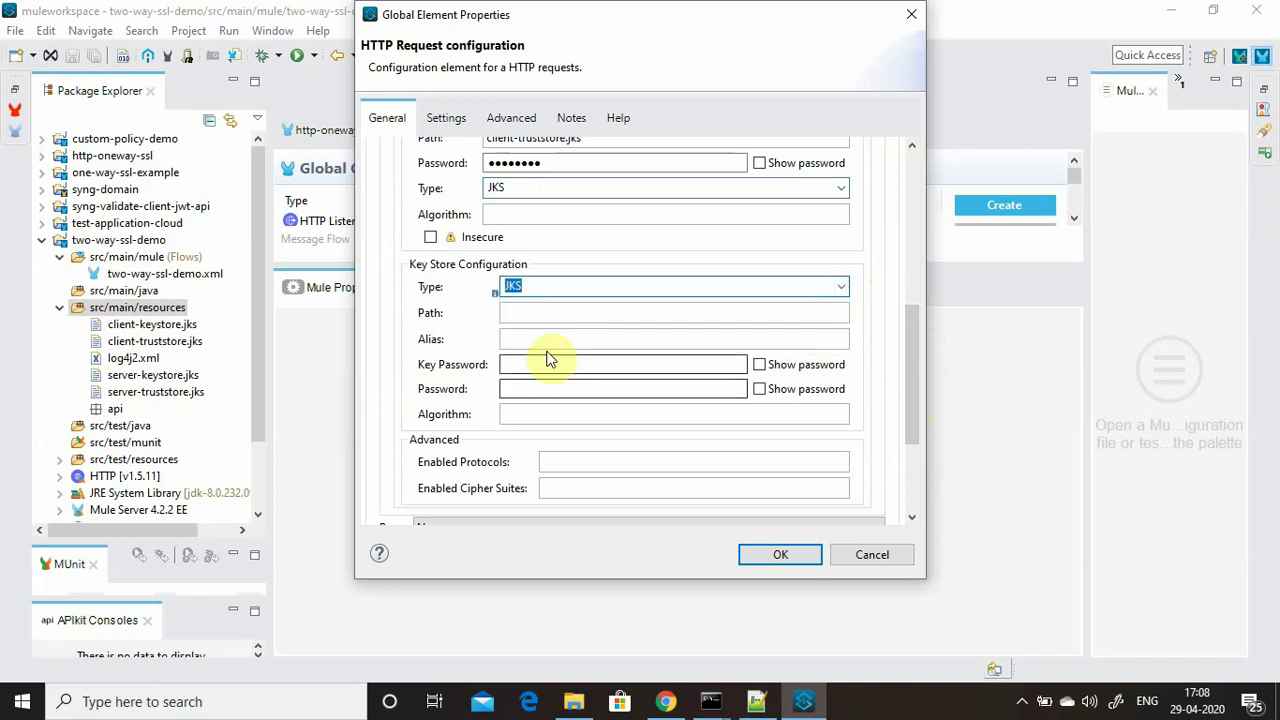
pyautogui.click(545, 312)
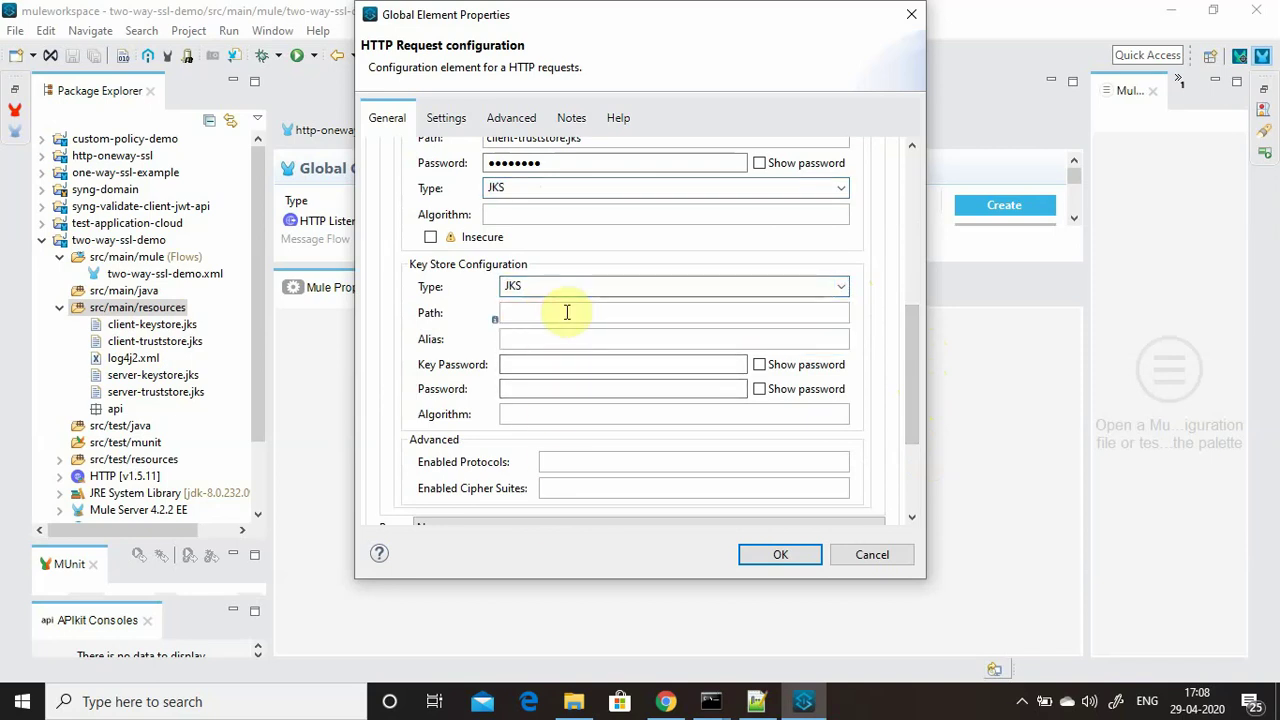
pyautogui.write('client-')
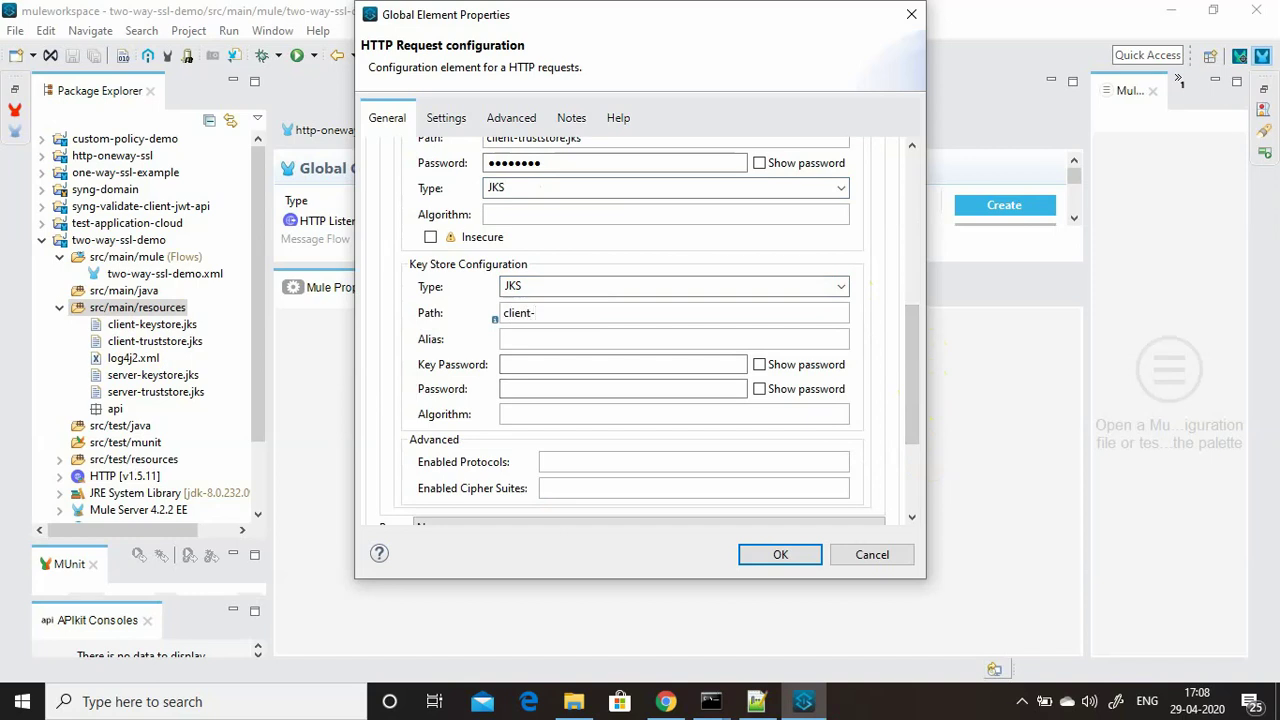
pyautogui.click(566, 312)
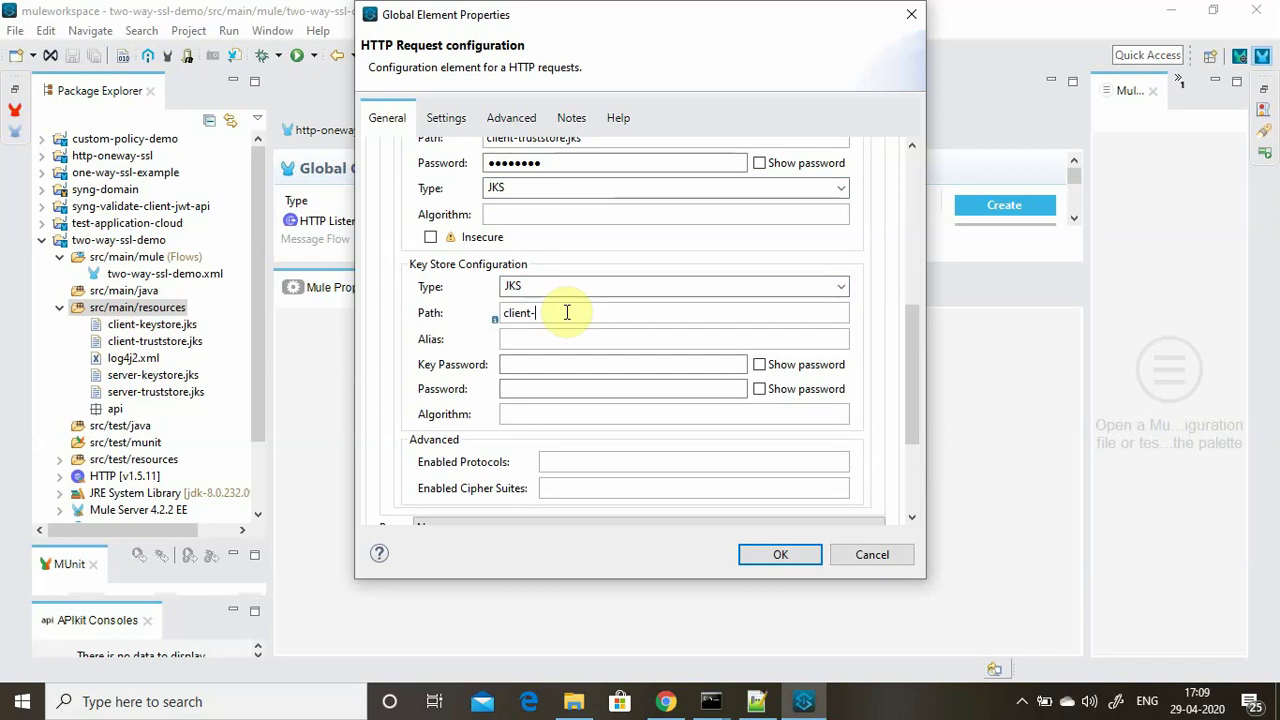
pyautogui.write('tr')
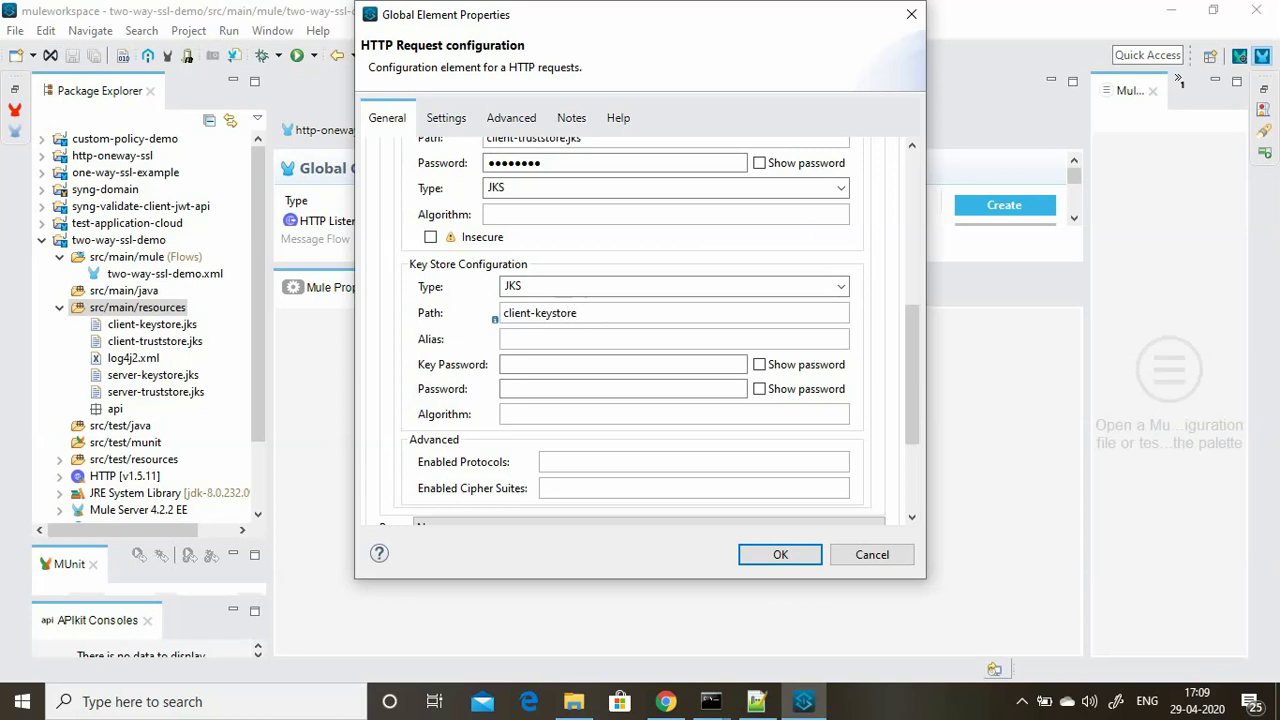
pyautogui.click(523, 364)
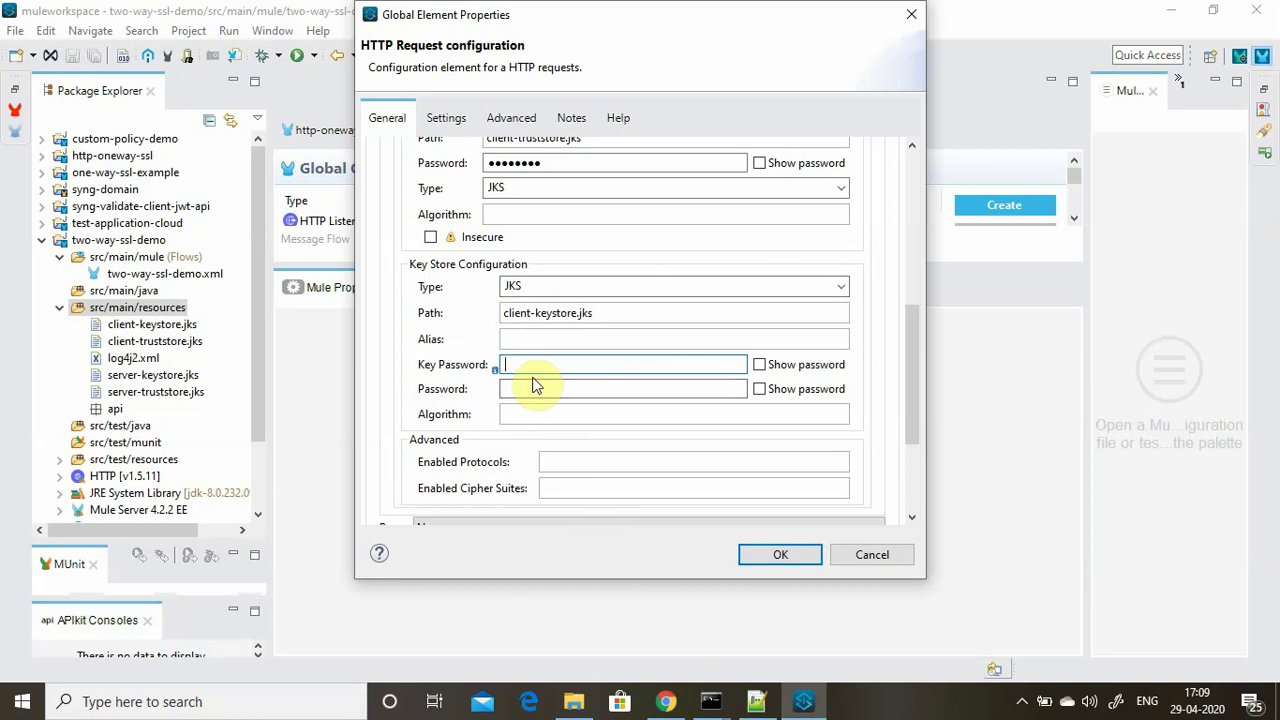
pyautogui.write('password')
pyautogui.click(560, 390)
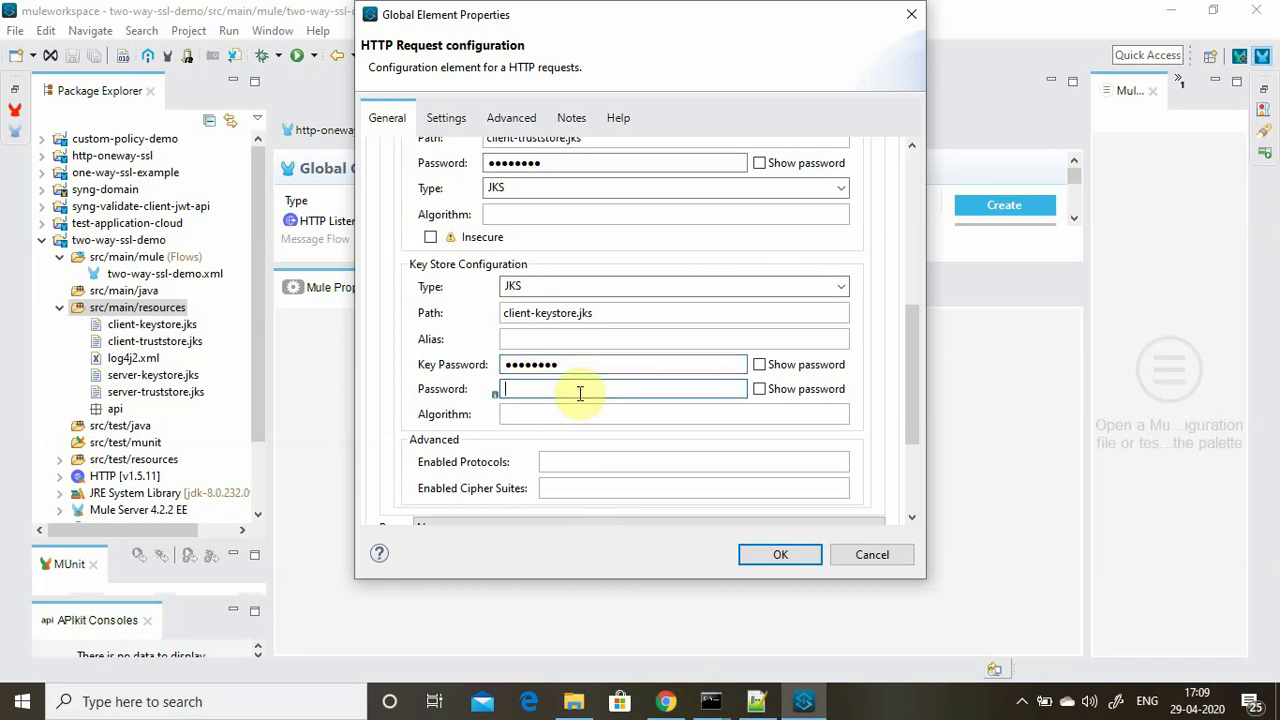
pyautogui.write('pa')
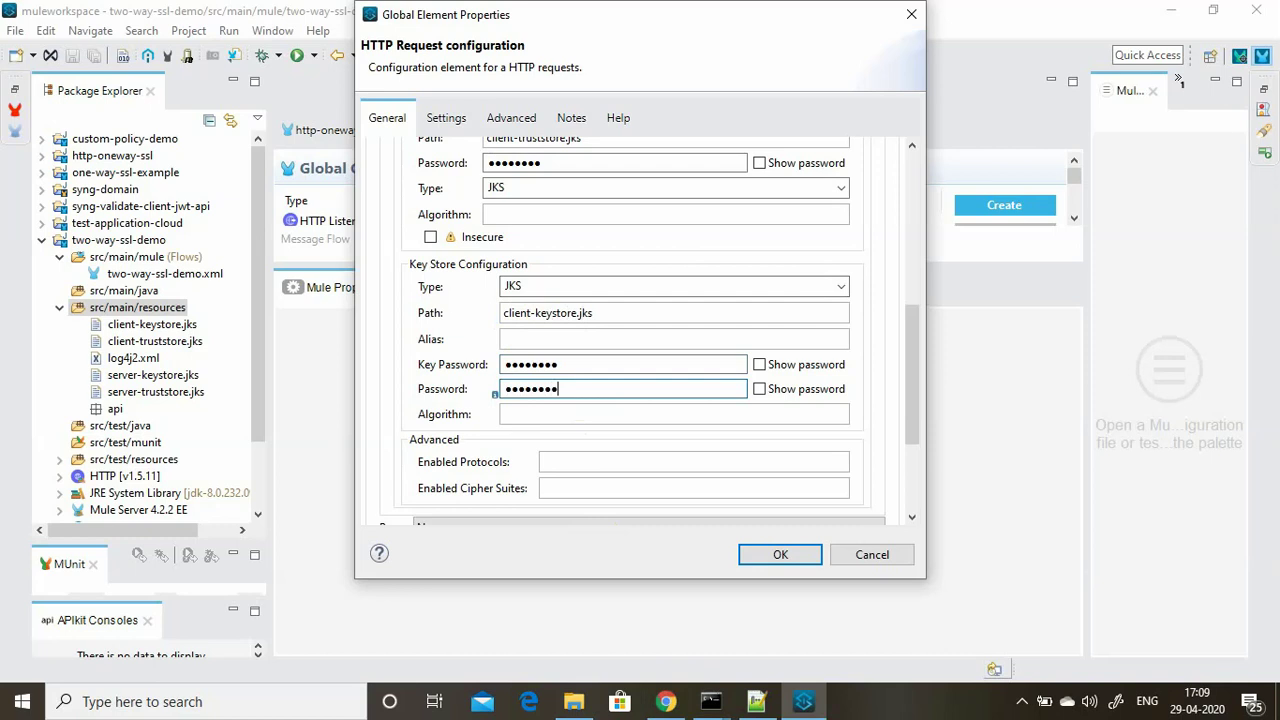
pyautogui.click(759, 364)
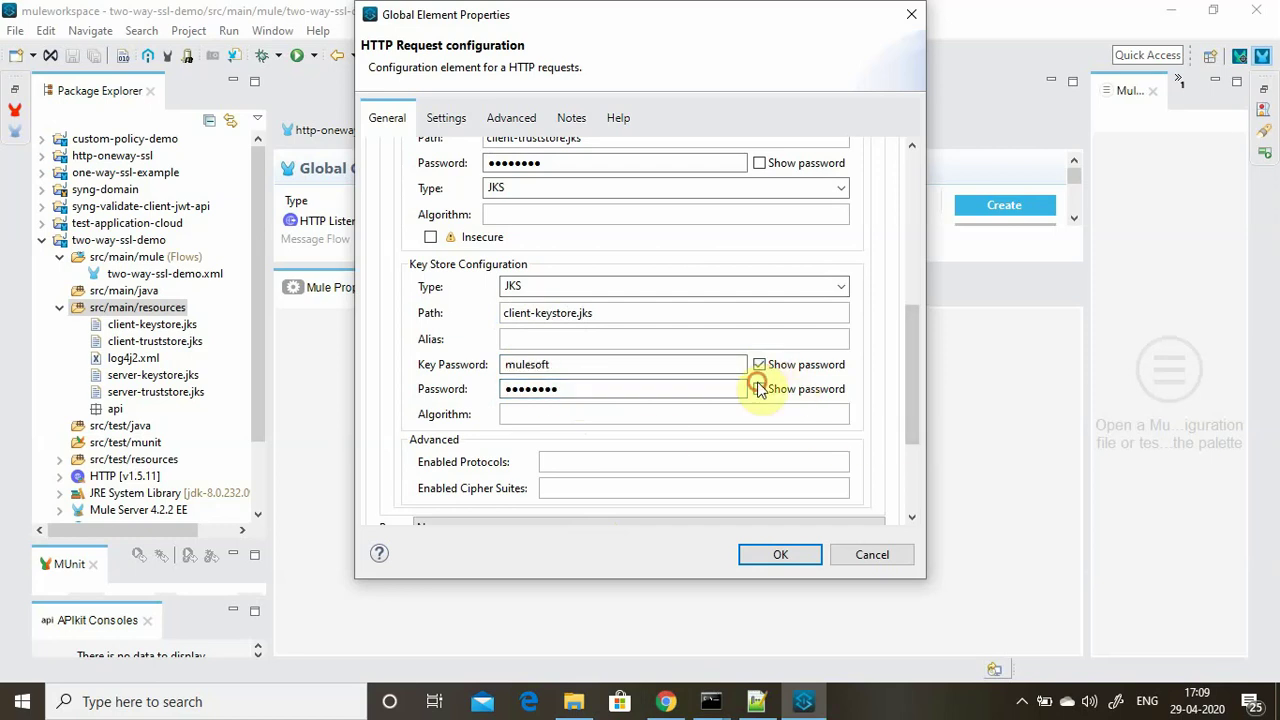
pyautogui.click(759, 389)
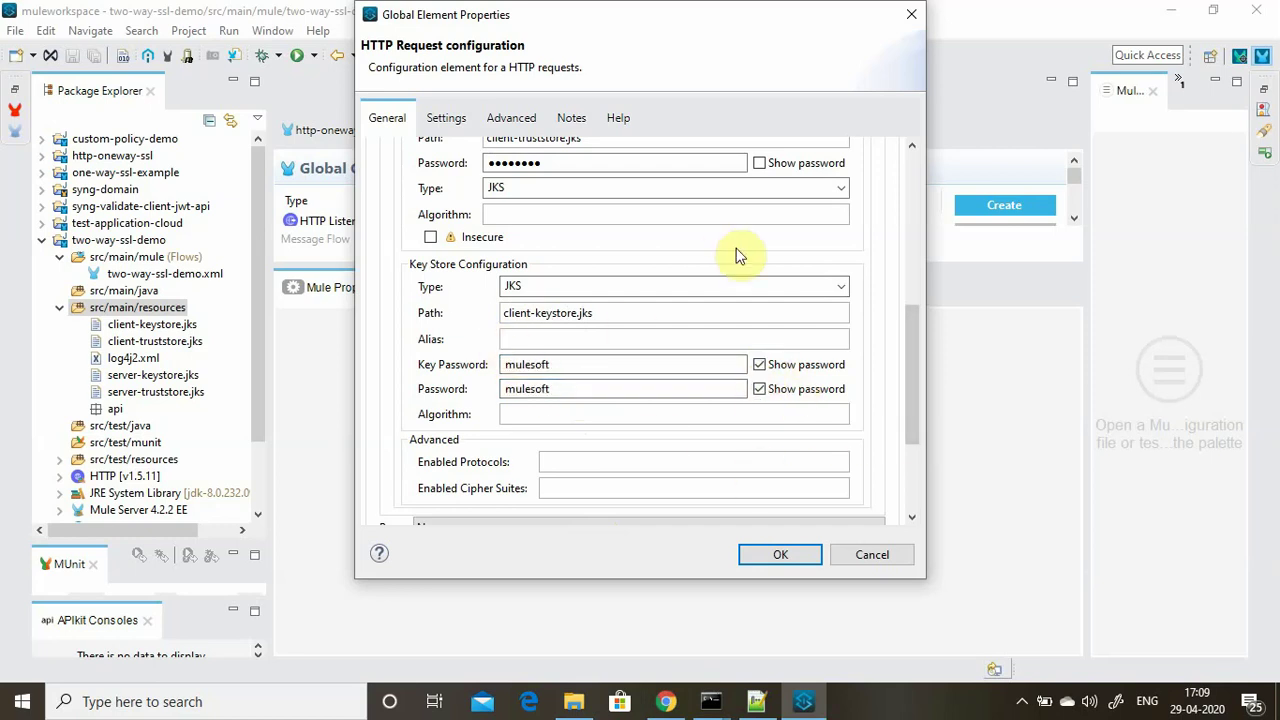
pyautogui.moveTo(912, 340); pyautogui.dragTo(912, 266)
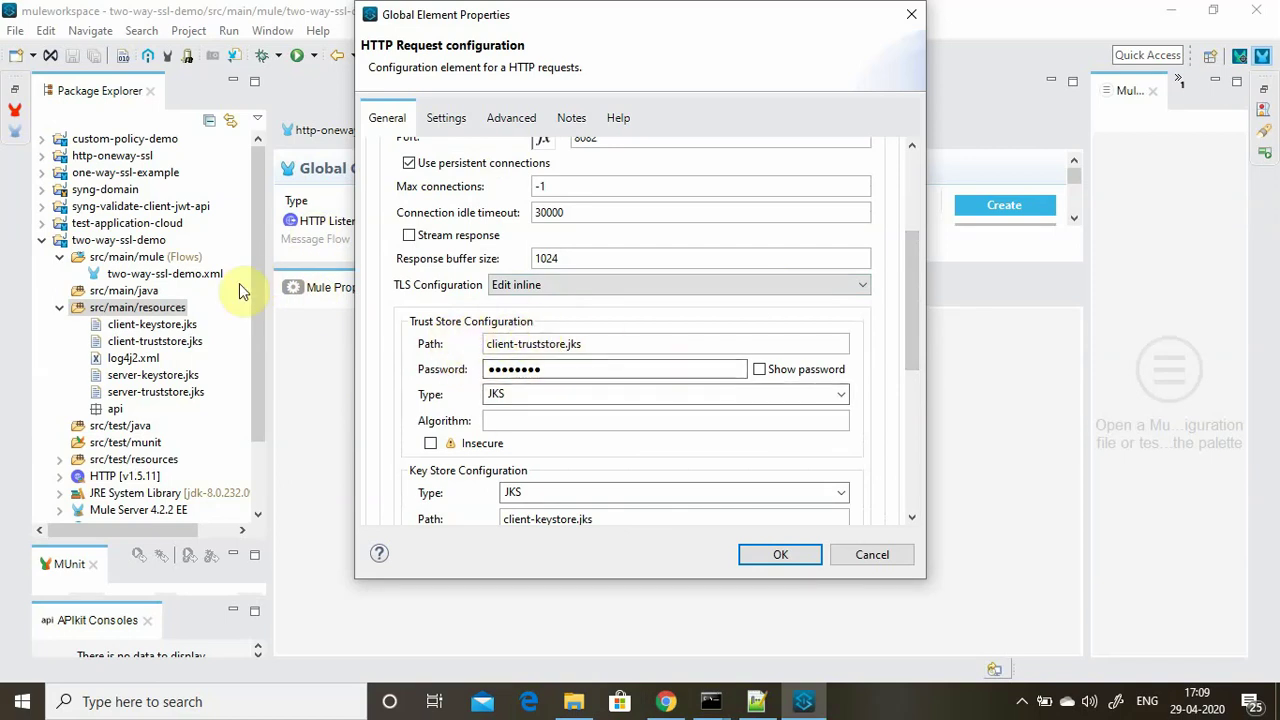
pyautogui.moveTo(905, 292); pyautogui.dragTo(914, 378)
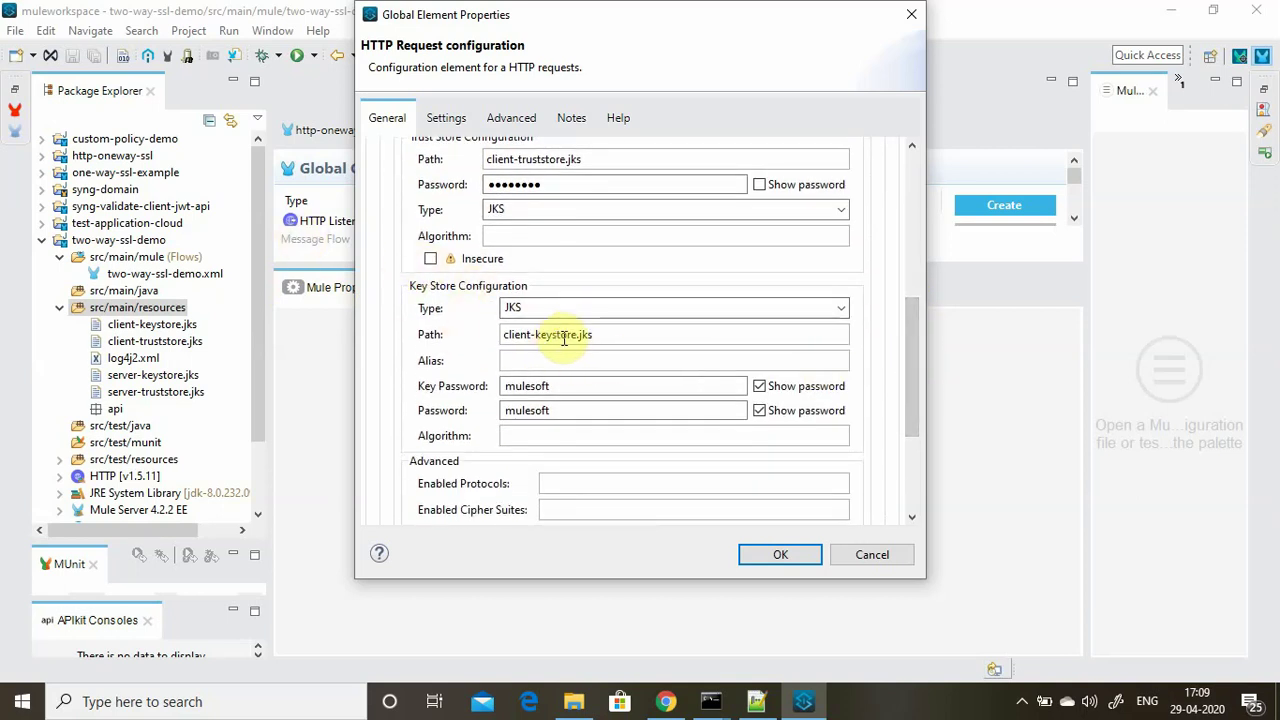
# Confirm the Request's inline TLS settings and return to the message flow.
pyautogui.click(778, 554)
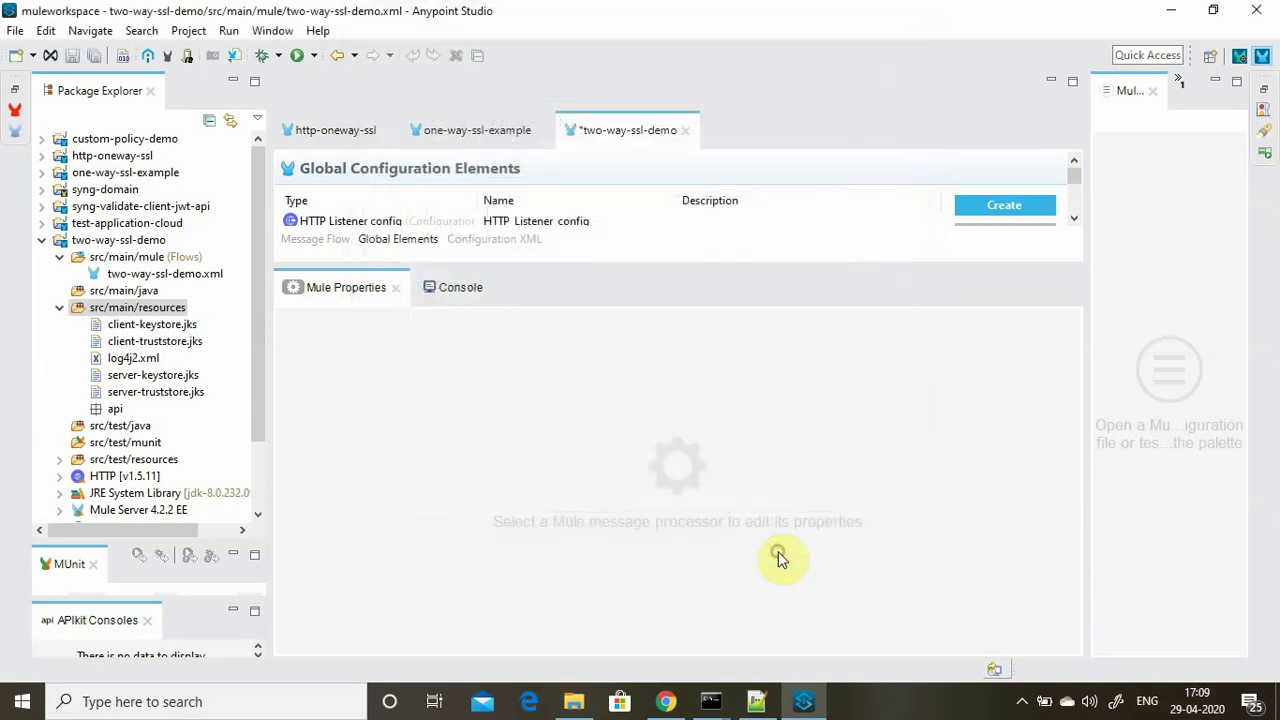
pyautogui.click(616, 267)
pyautogui.click(341, 407)
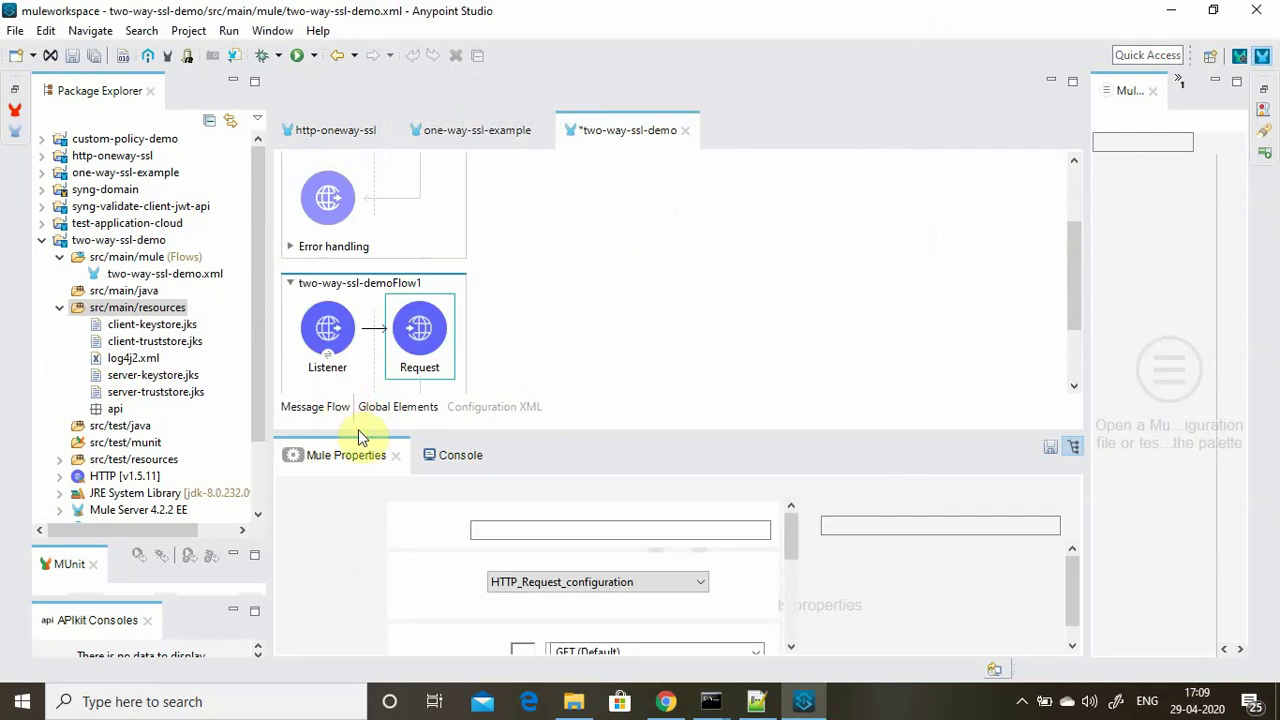
# Check the Listener configuration's TLS uses server-truststore.jks and server-keystore.jks, then close it.
pyautogui.scroll(3, 597, 325)
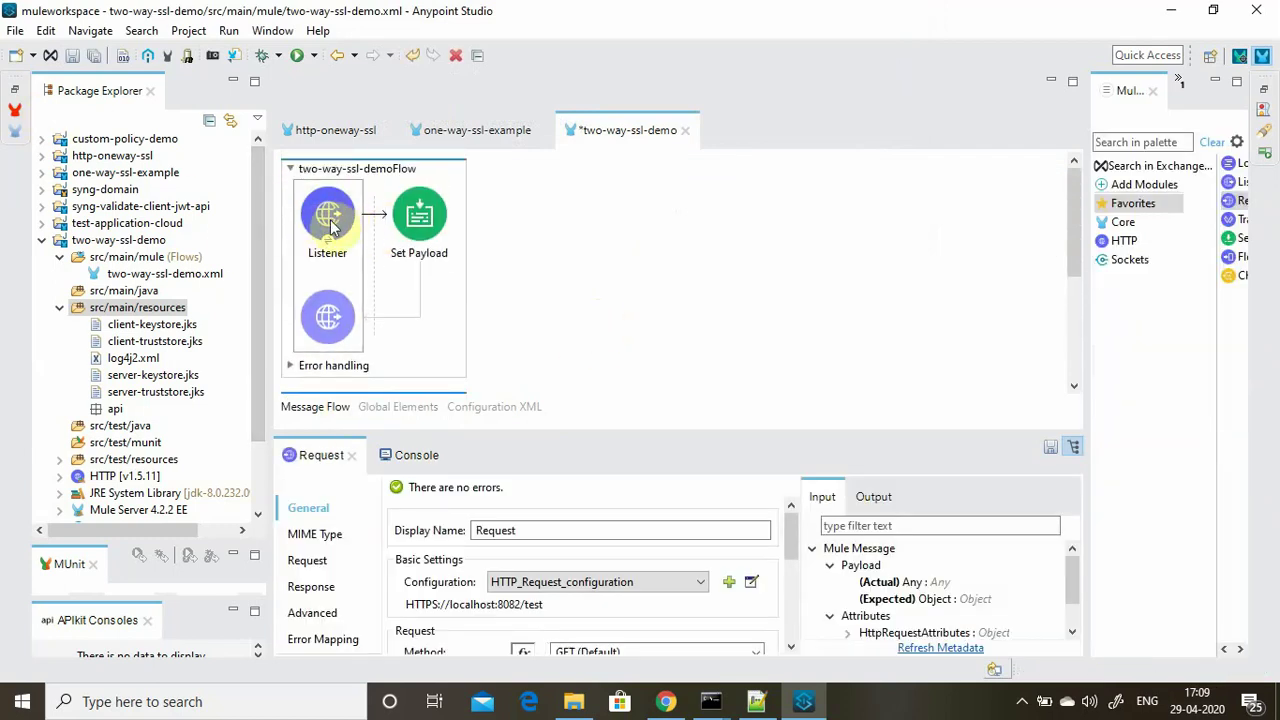
pyautogui.click(325, 240)
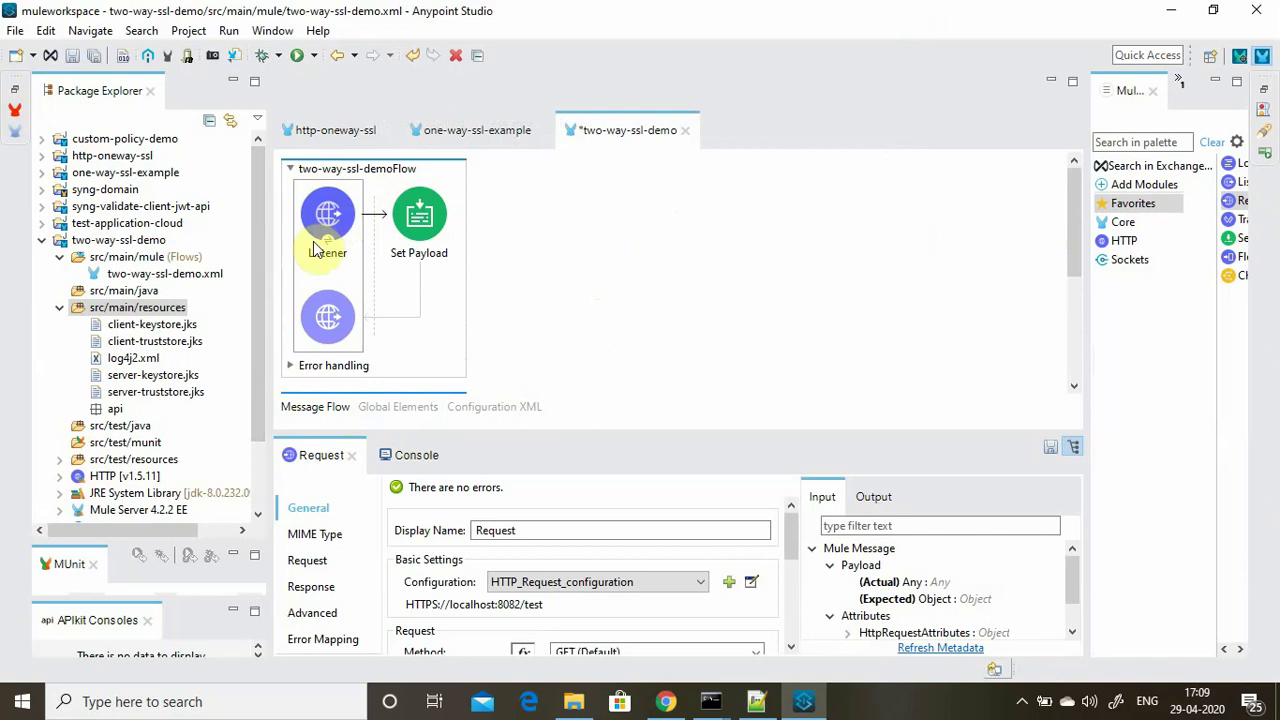
pyautogui.click(752, 582)
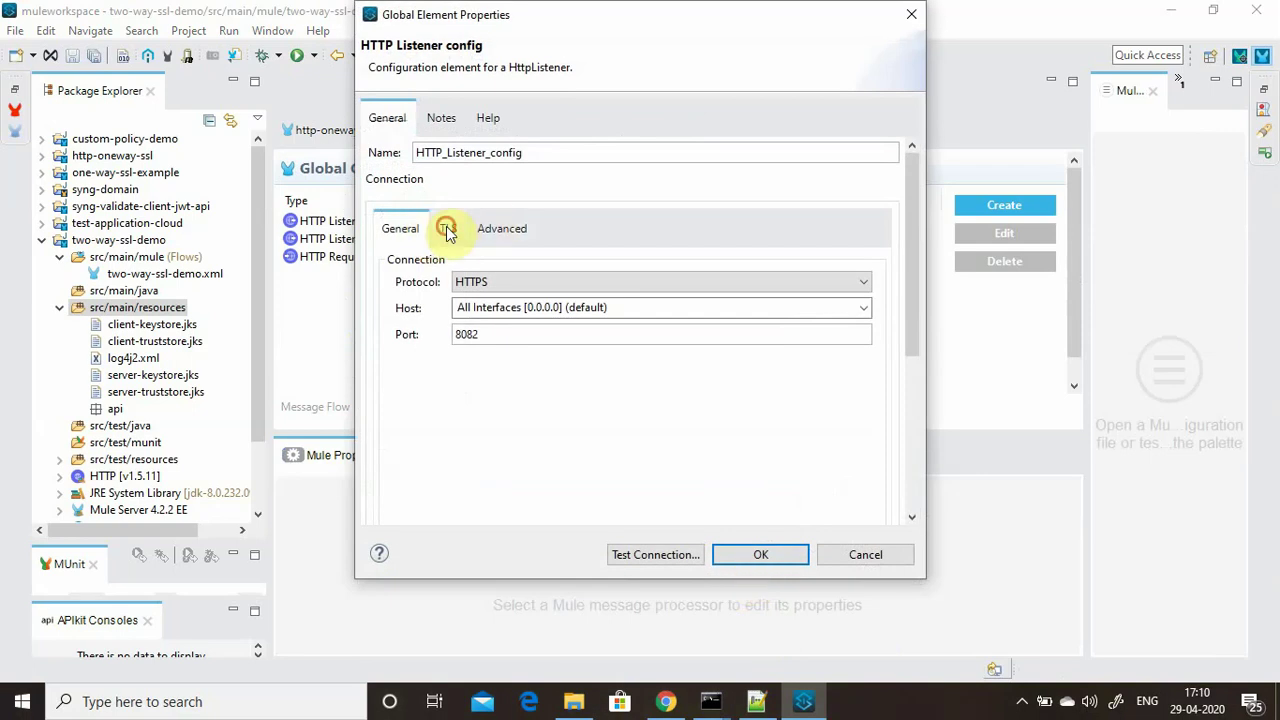
pyautogui.click(447, 229)
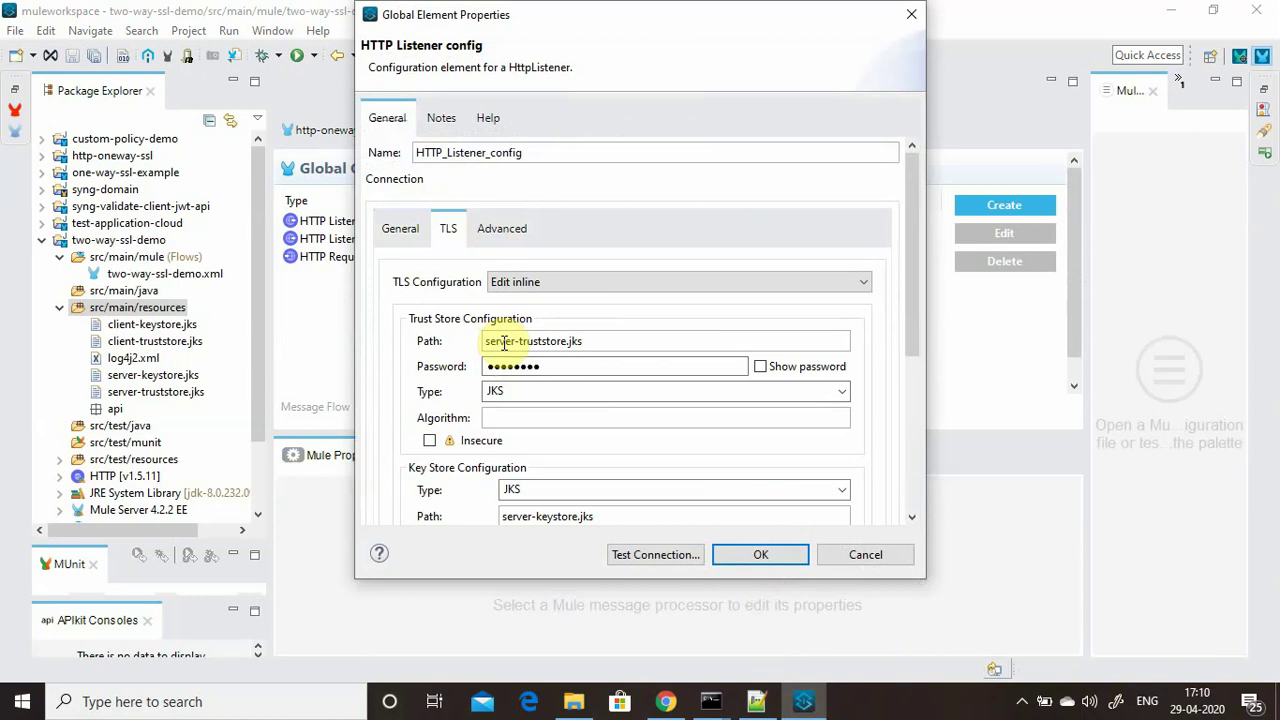
pyautogui.scroll(-5, 912, 345)
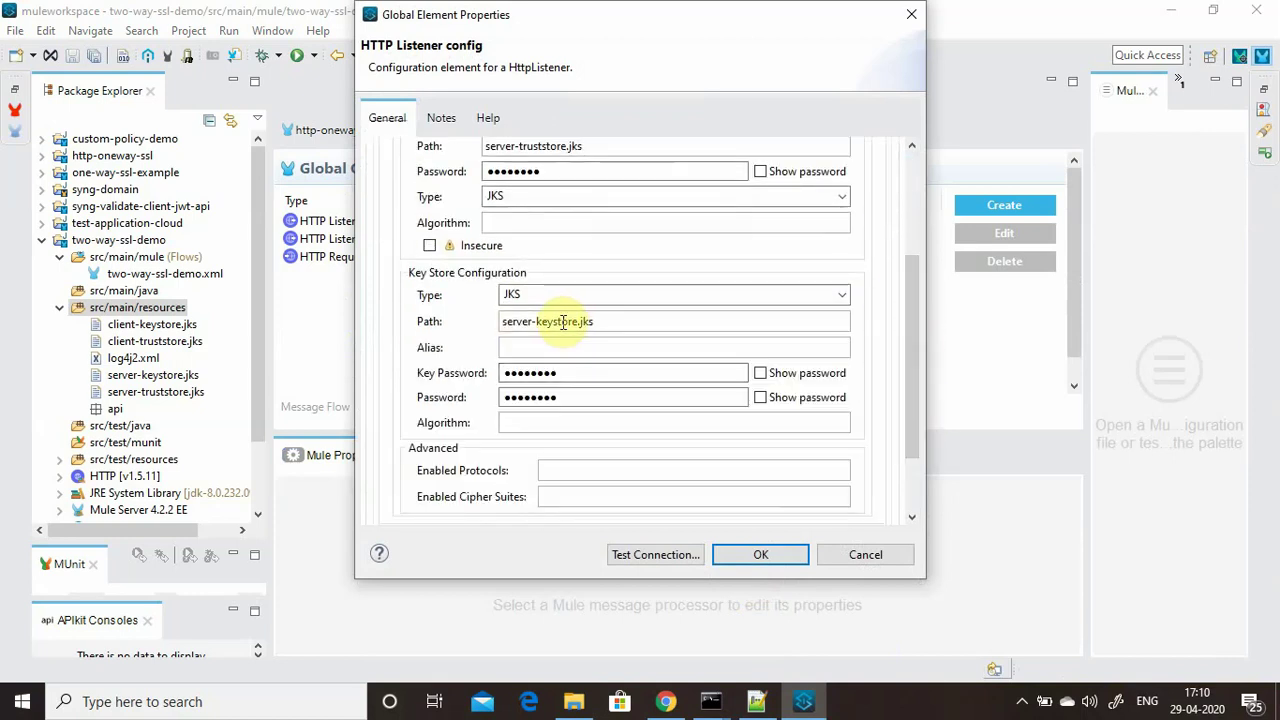
pyautogui.click(766, 552)
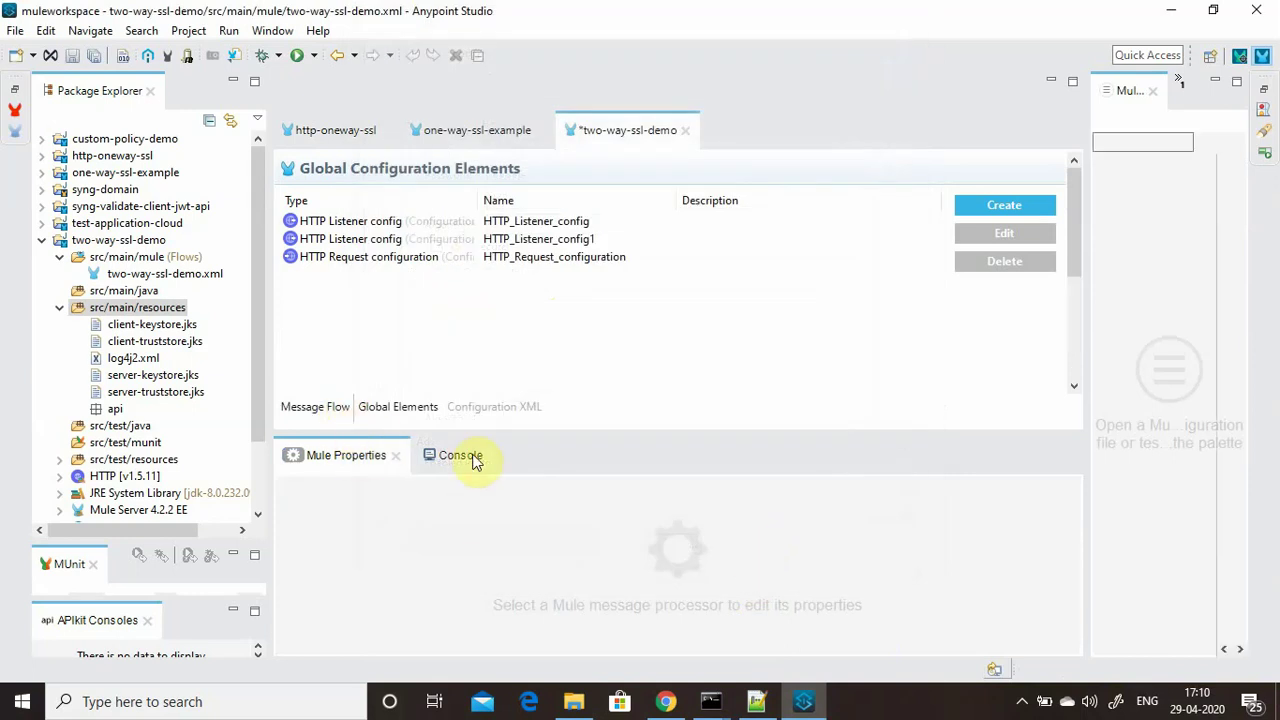
# Run project two-way-ssl-demo, saving the changed resources first.
pyautogui.click(330, 410)
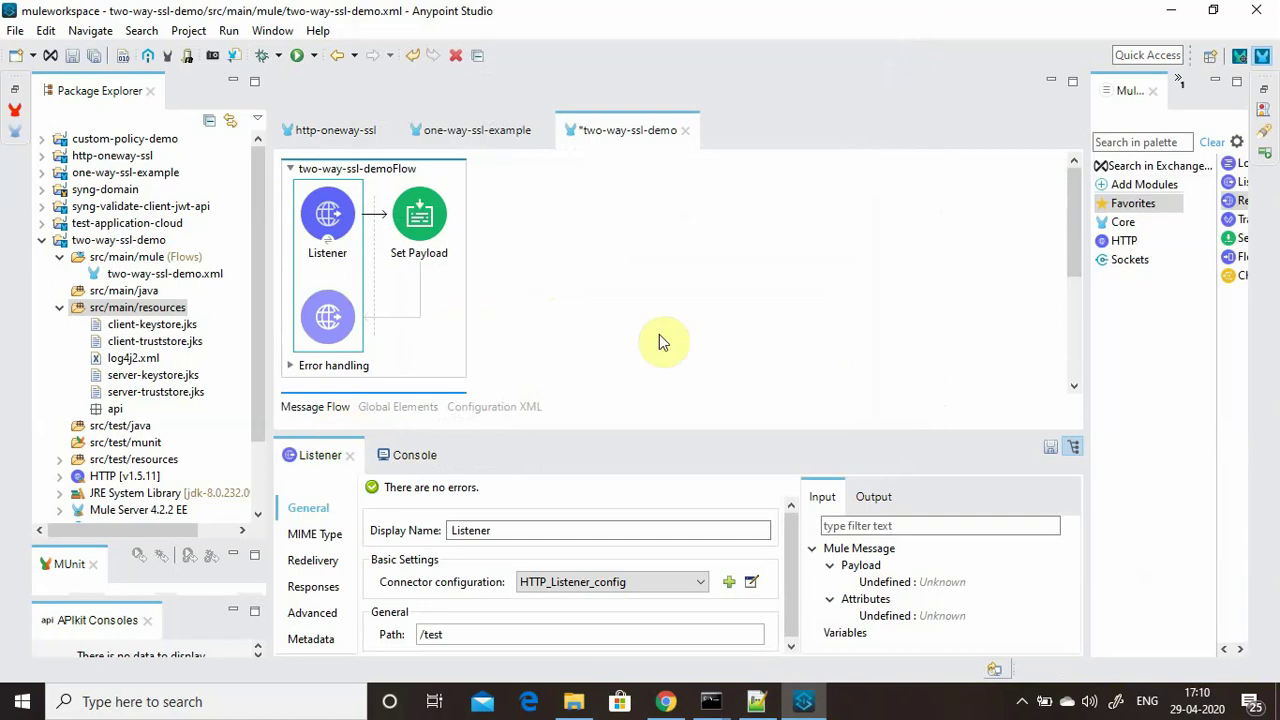
pyautogui.rightClick(655, 330)
pyautogui.click(662, 340)
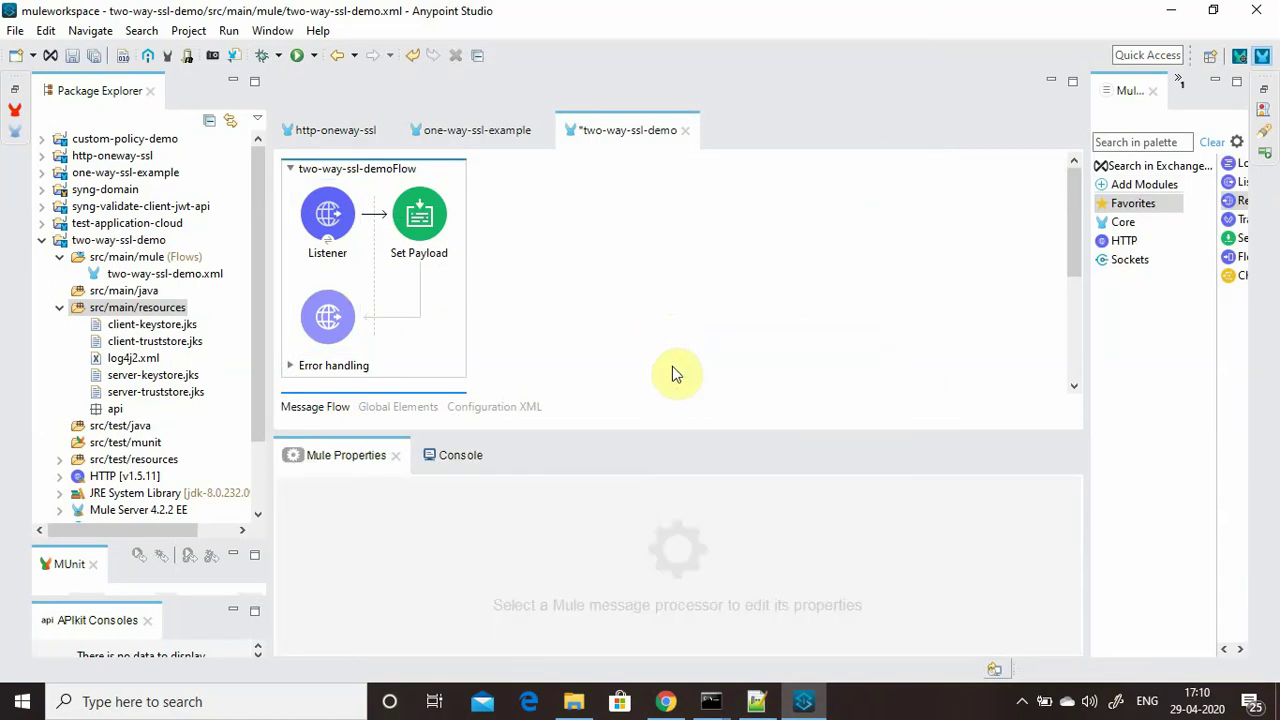
pyautogui.rightClick(566, 206)
pyautogui.click(585, 215)
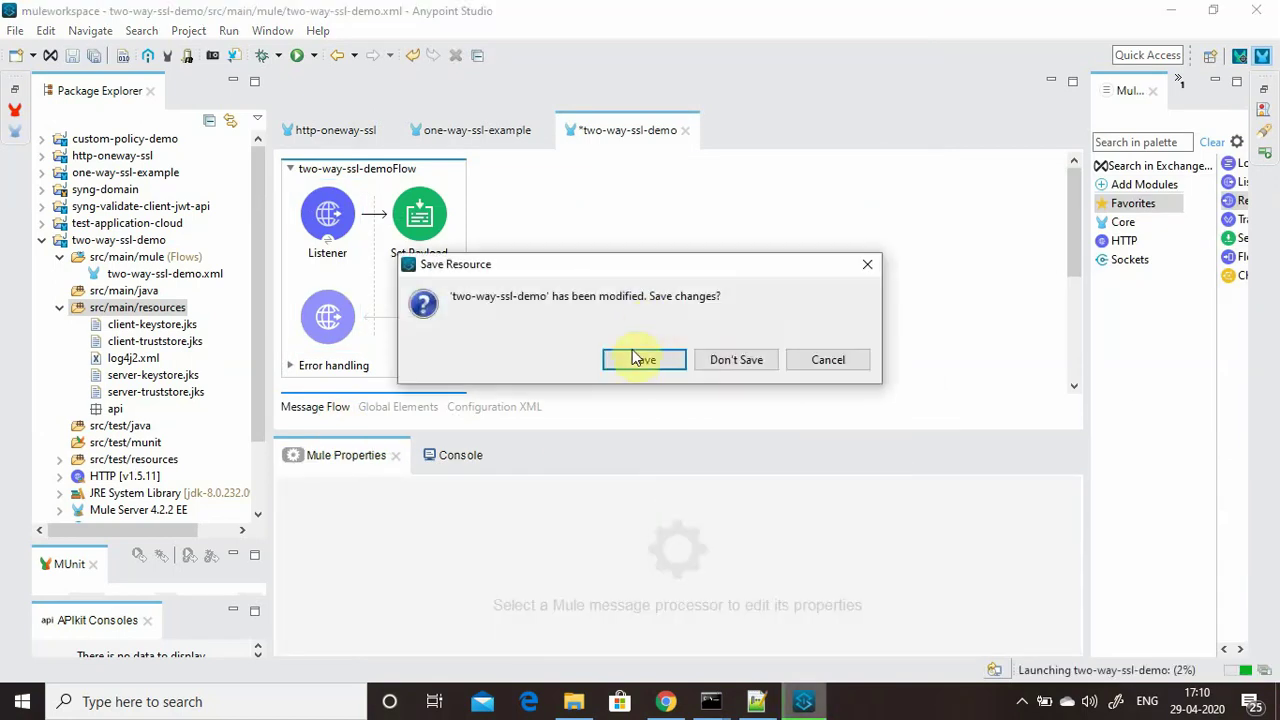
pyautogui.click(641, 355)
# Wait for the DEPLOYED status, then bring up the open command prompt windows.
pyautogui.click(1022, 701)
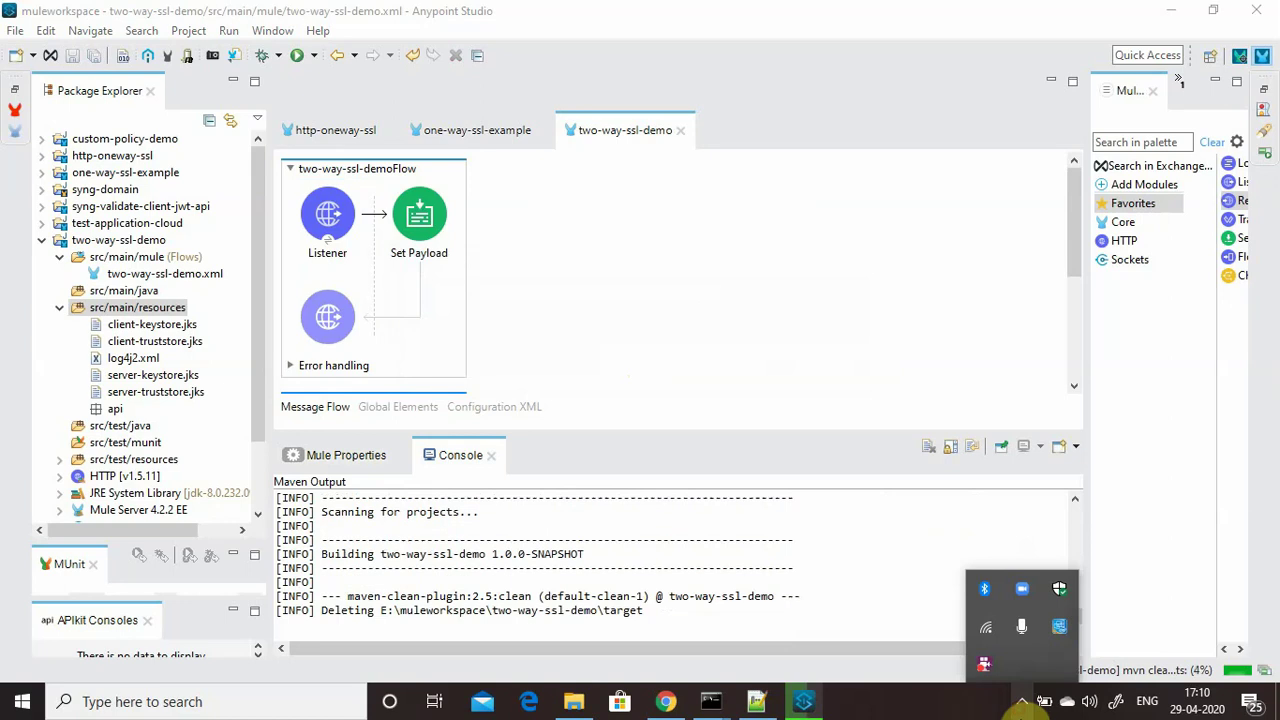
pyautogui.rightClick(984, 676)
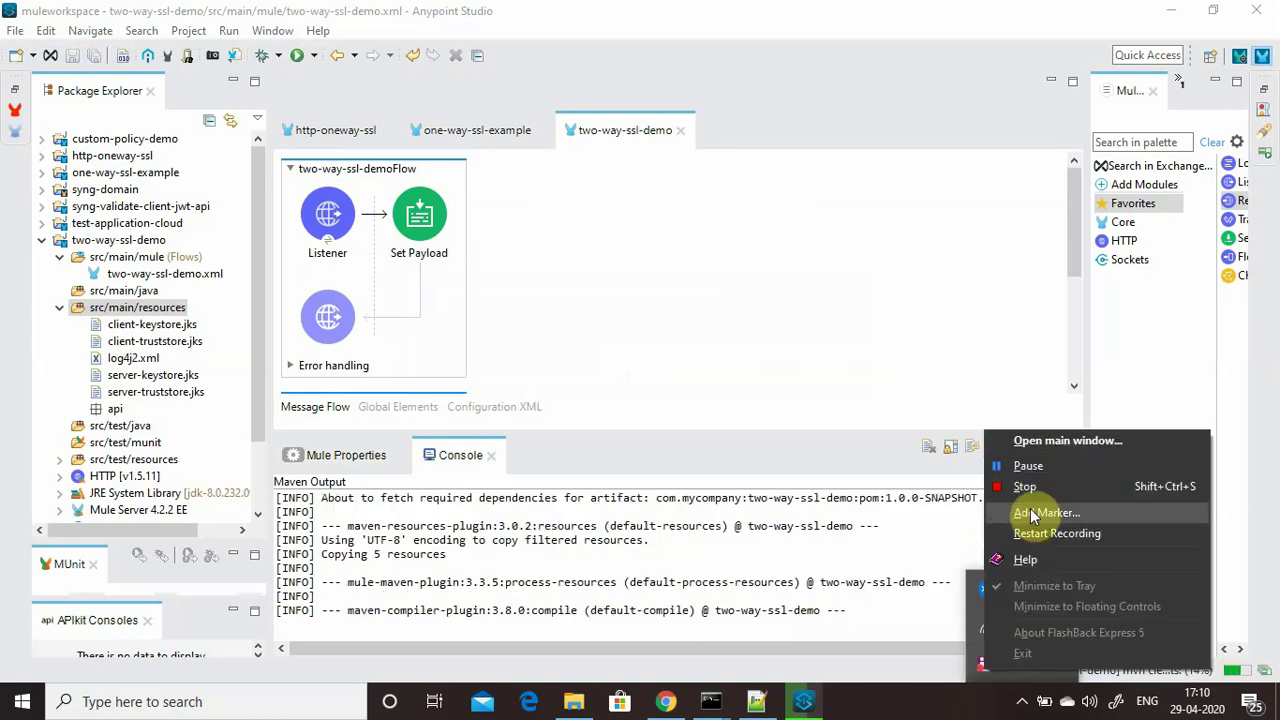
pyautogui.click(1029, 465)
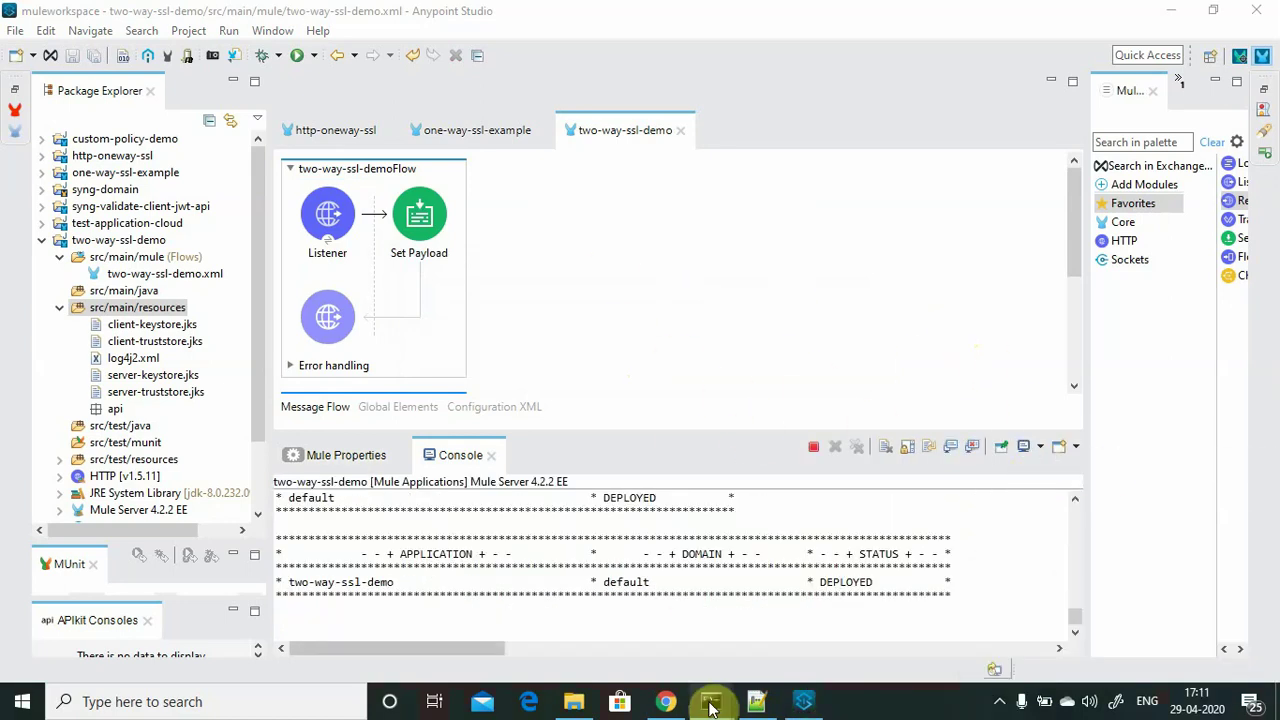
pyautogui.click(627, 349)
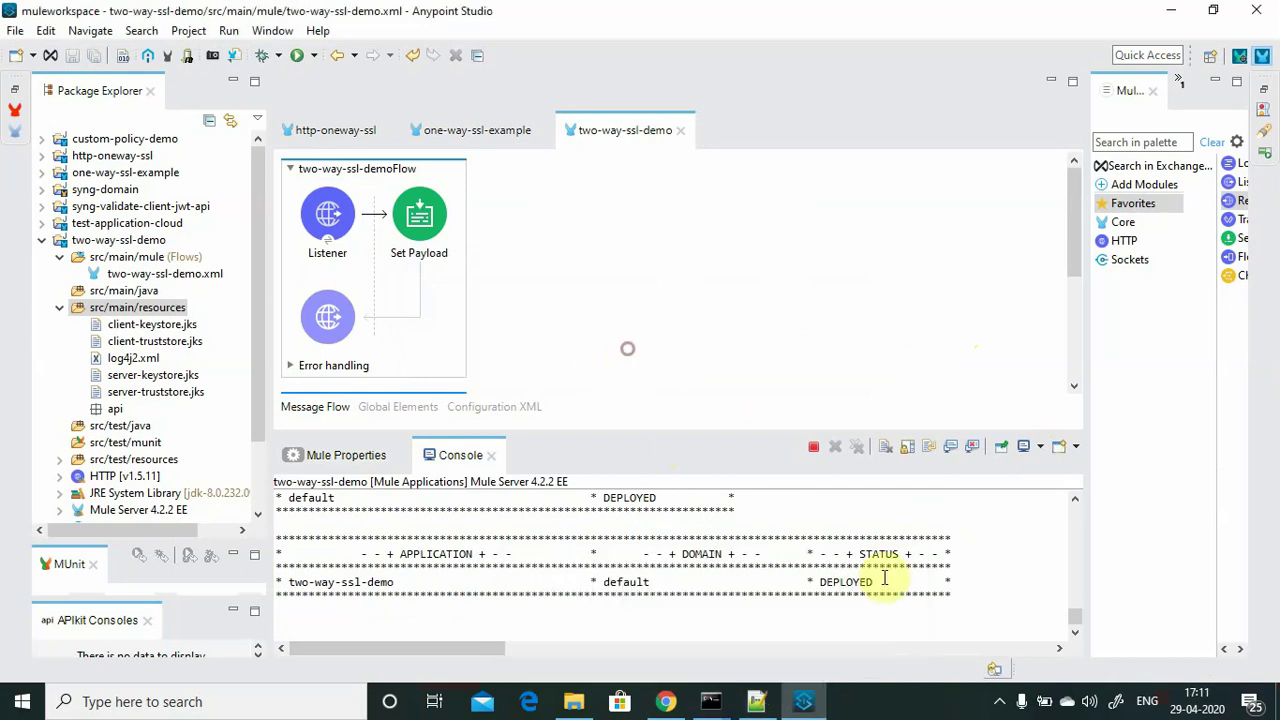
pyautogui.click(710, 701)
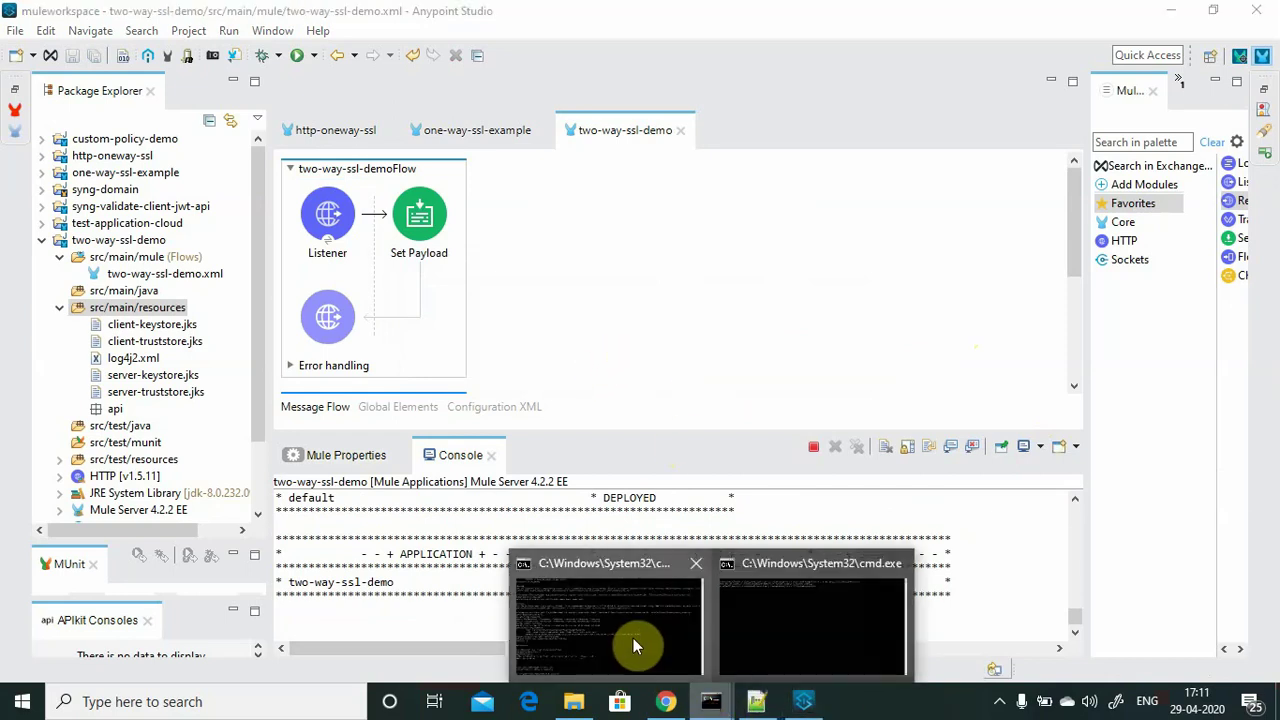
# Rerun the curl GET to localhost:8081/test1 and mark its 'Tested Sucessfully' response.
pyautogui.click(754, 630)
pyautogui.press('Up')
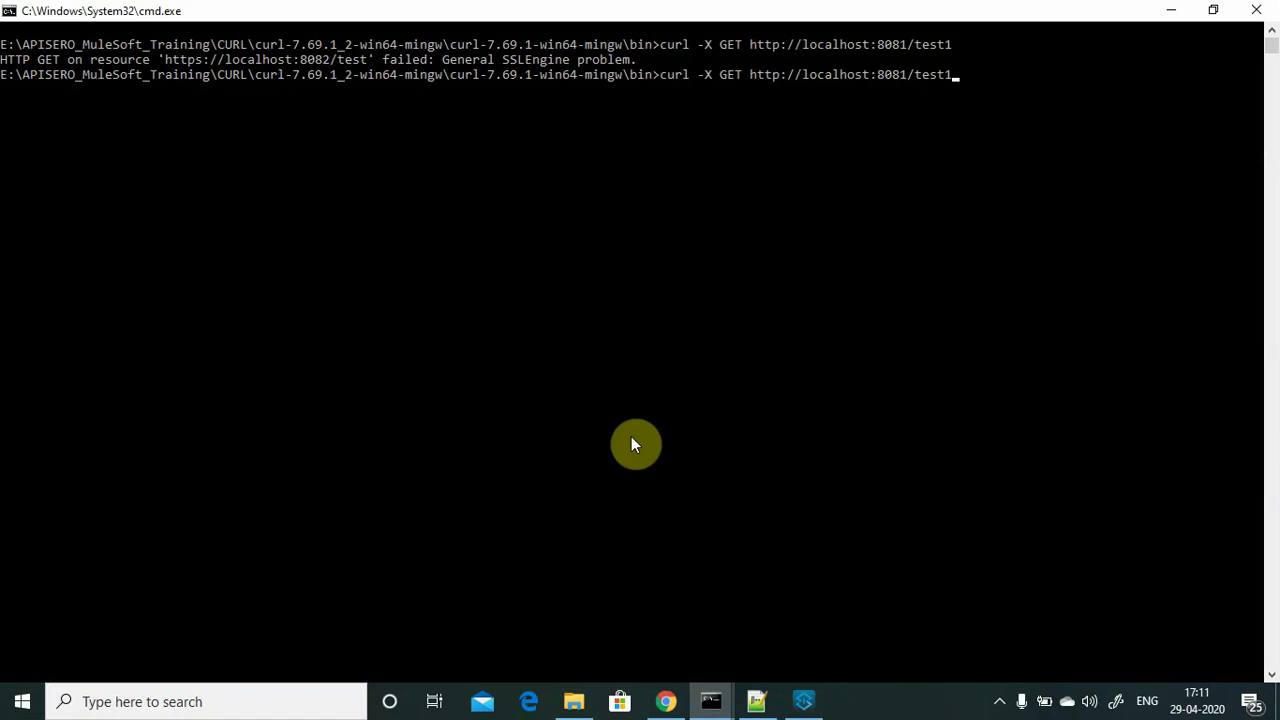
pyautogui.press('Return')
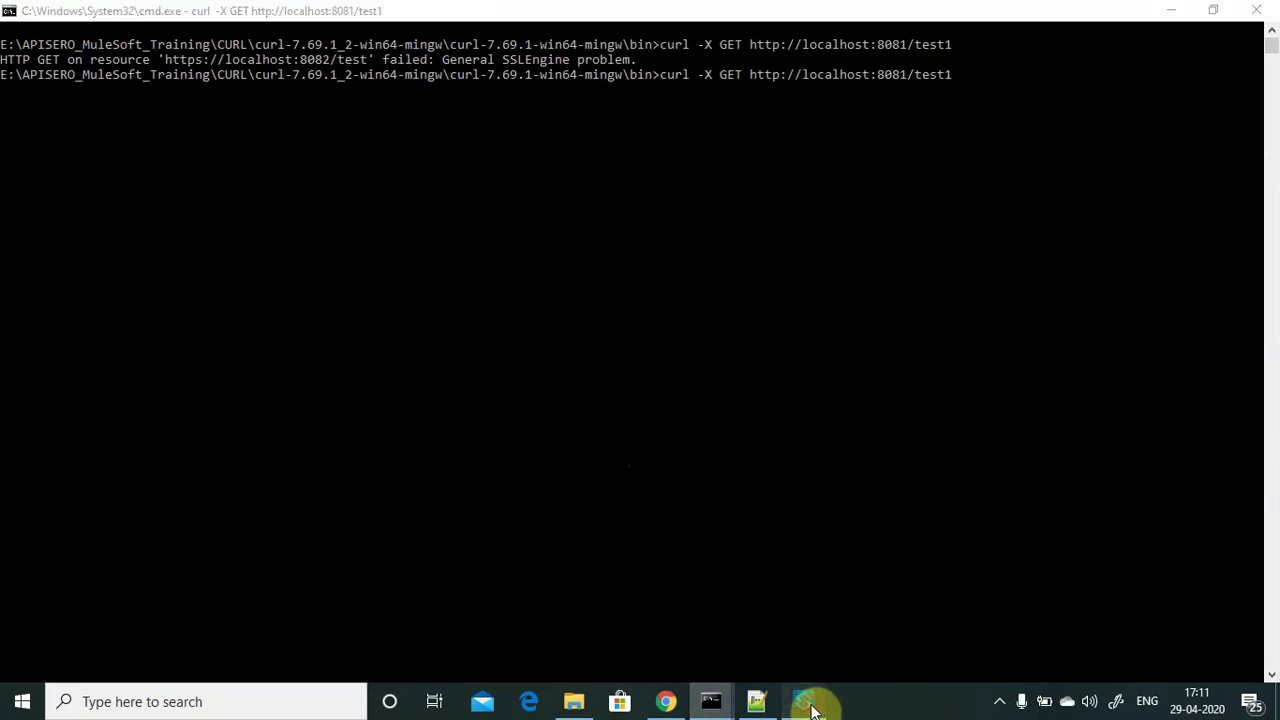
pyautogui.click(806, 701)
pyautogui.scroll(-3, 330, 372)
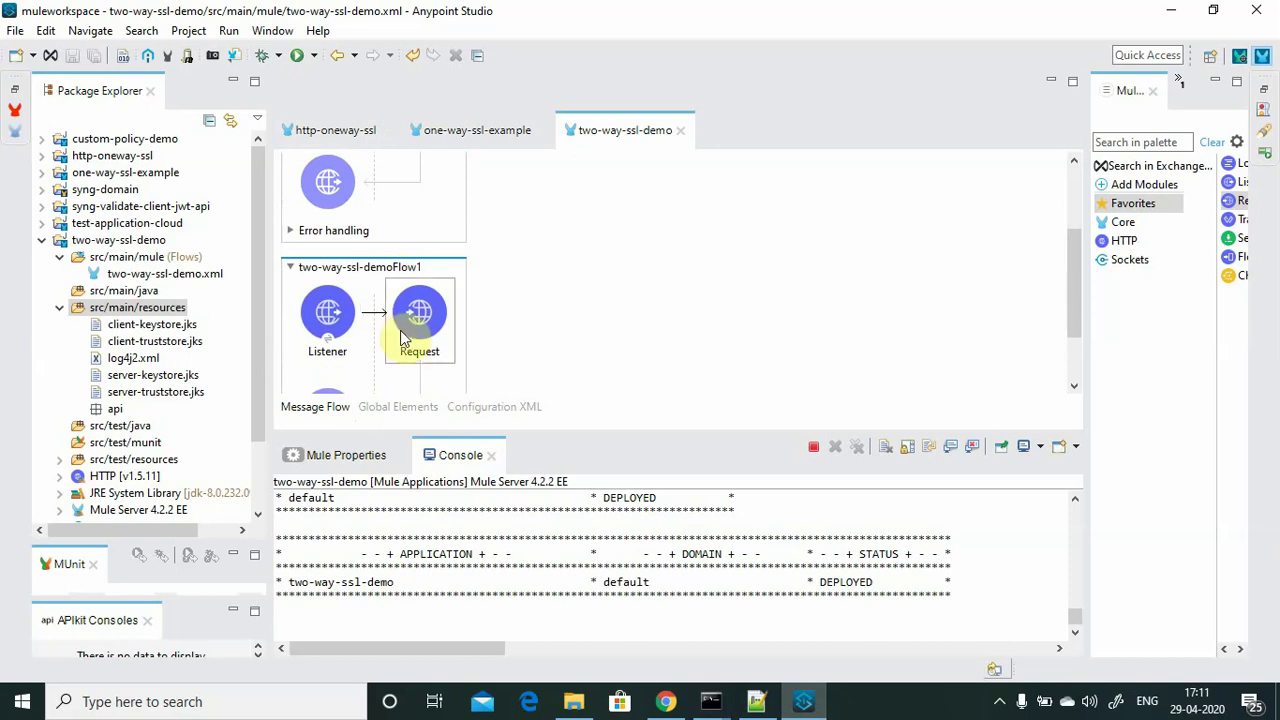
pyautogui.scroll(2, 404, 330)
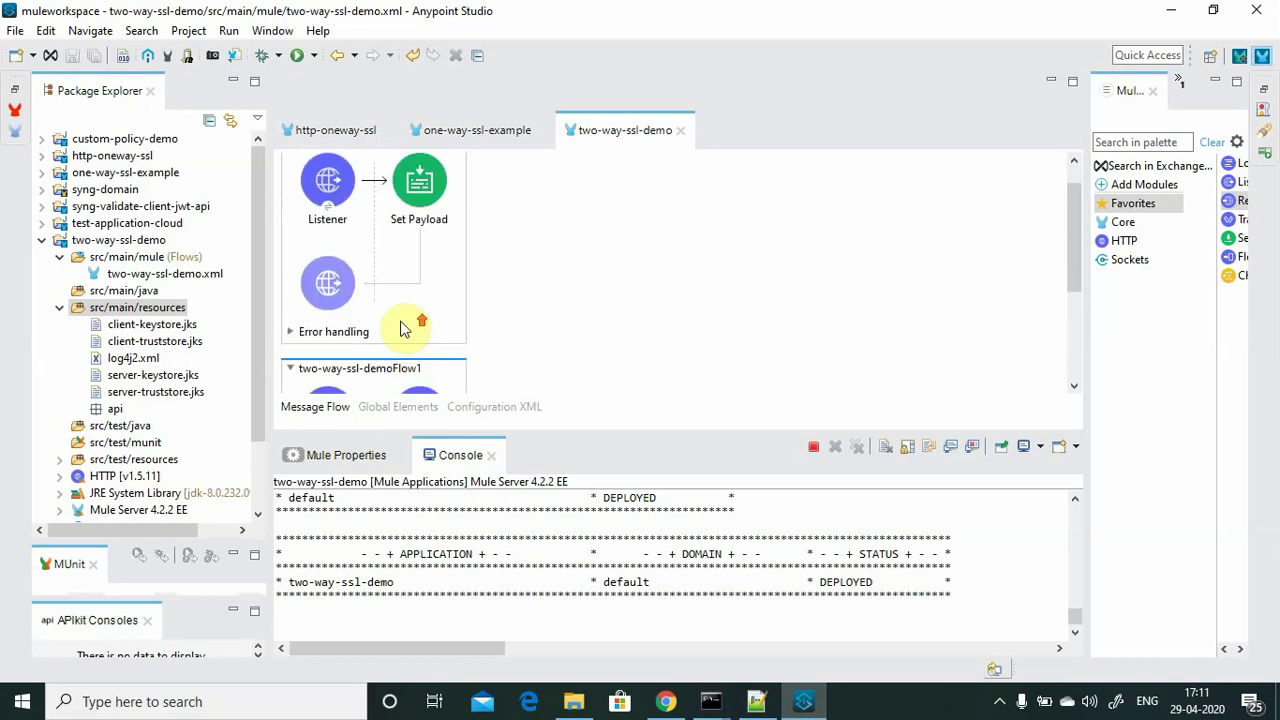
pyautogui.click(1170, 10)
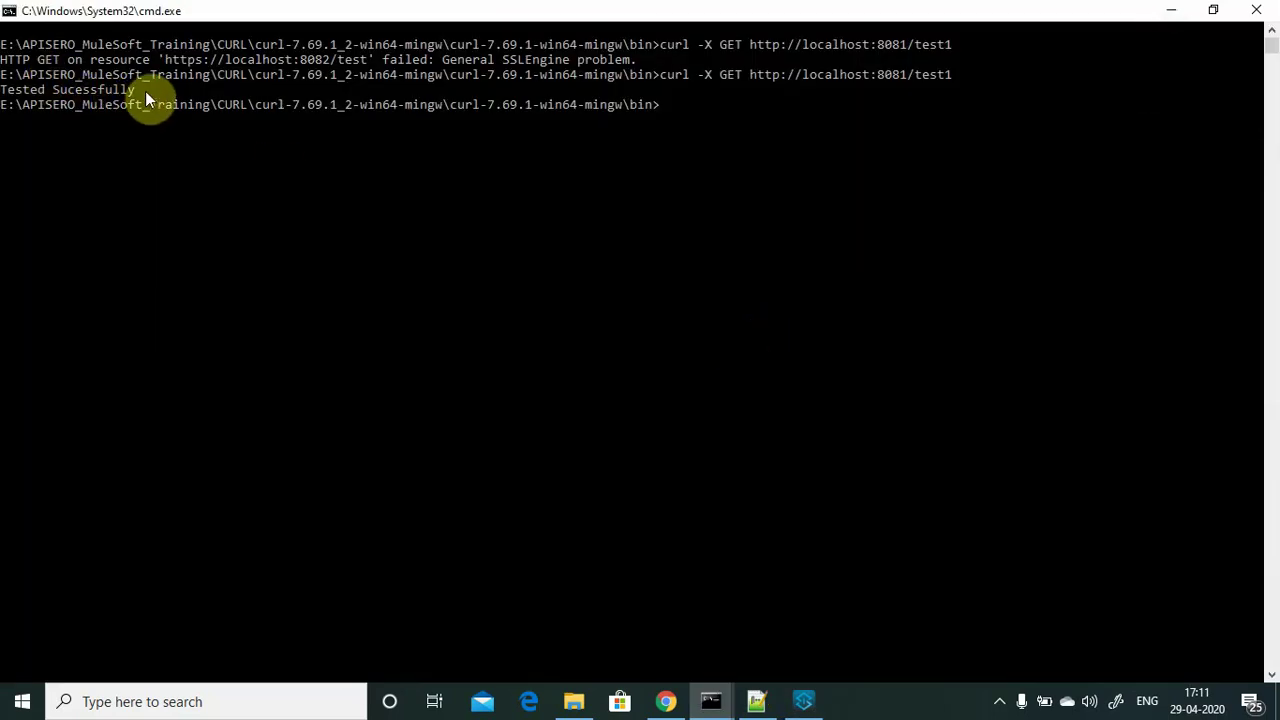
pyautogui.moveTo(145, 91); pyautogui.dragTo(2, 90)
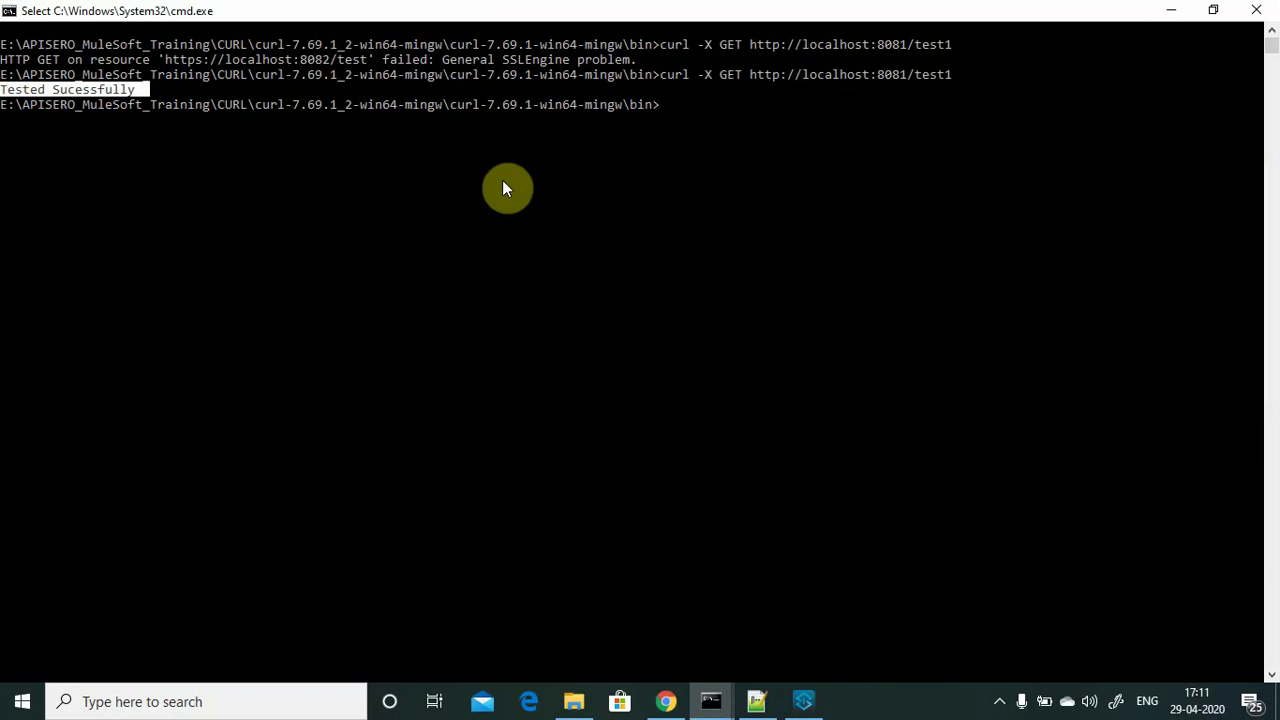
# Run the curl test twice more and mark the latest 'Tested Sucessfully' response.
pyautogui.press('Up')
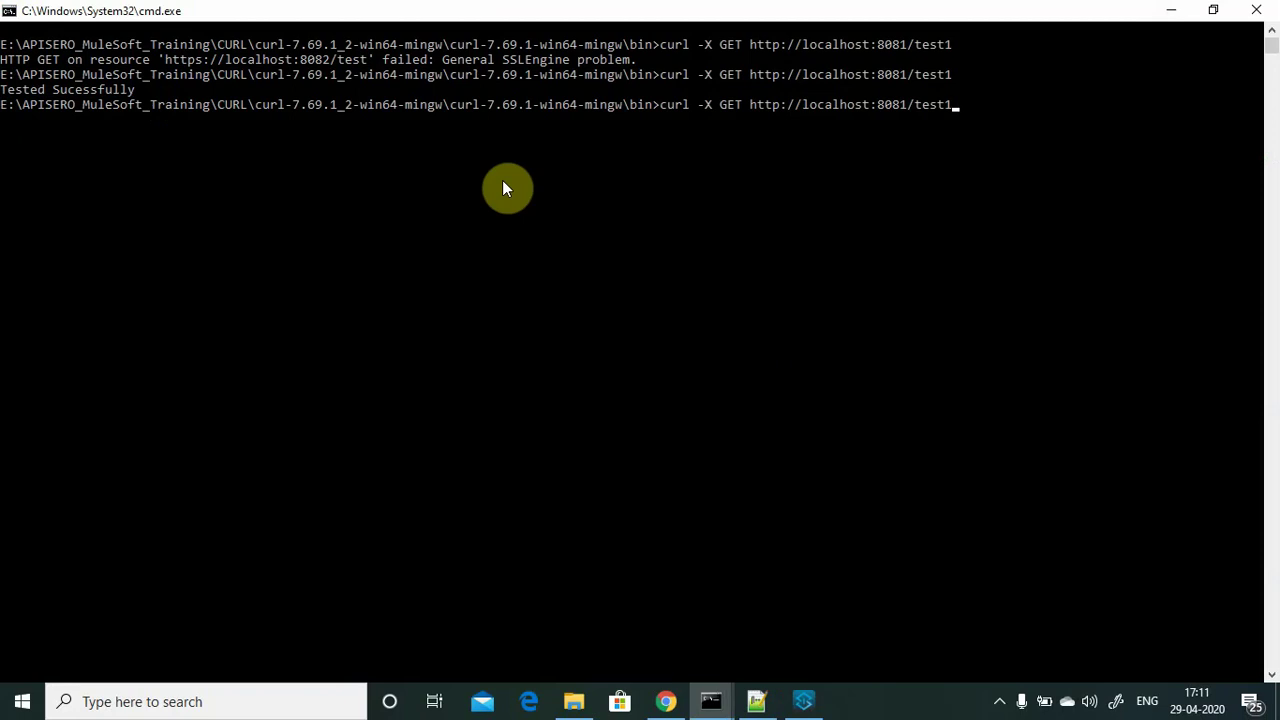
pyautogui.press('Return')
pyautogui.press('Up')
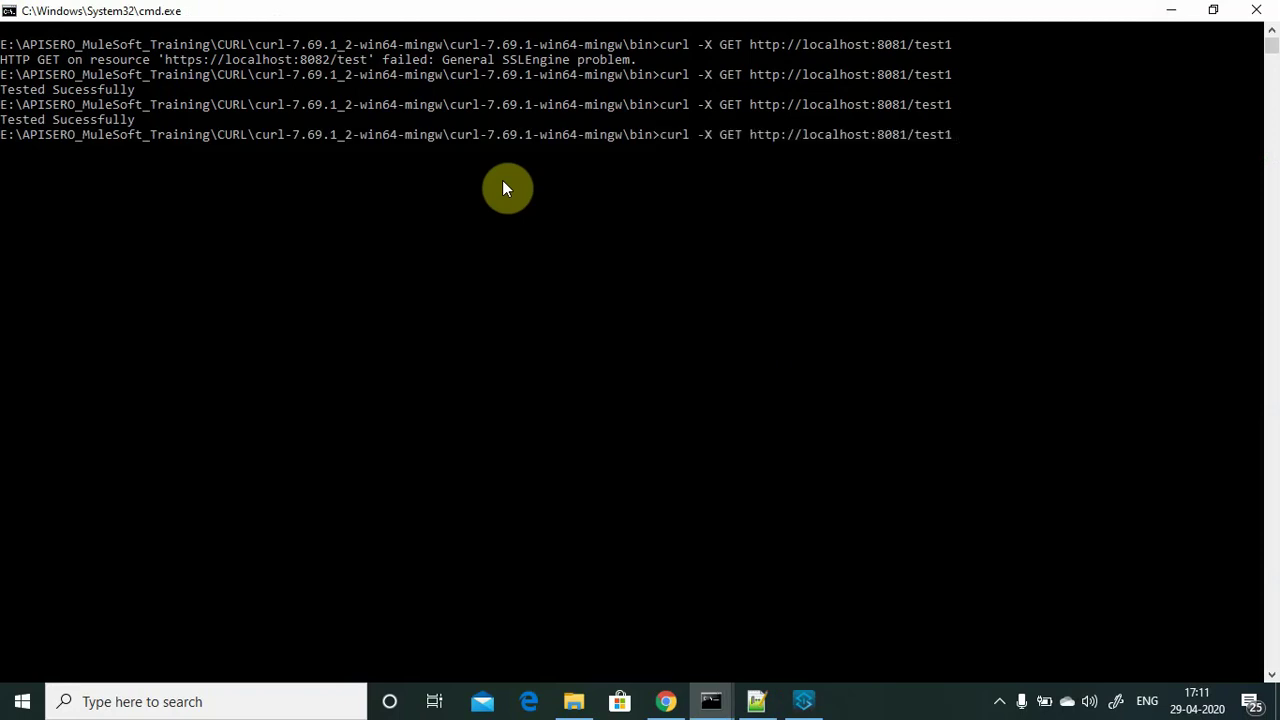
pyautogui.press('Return')
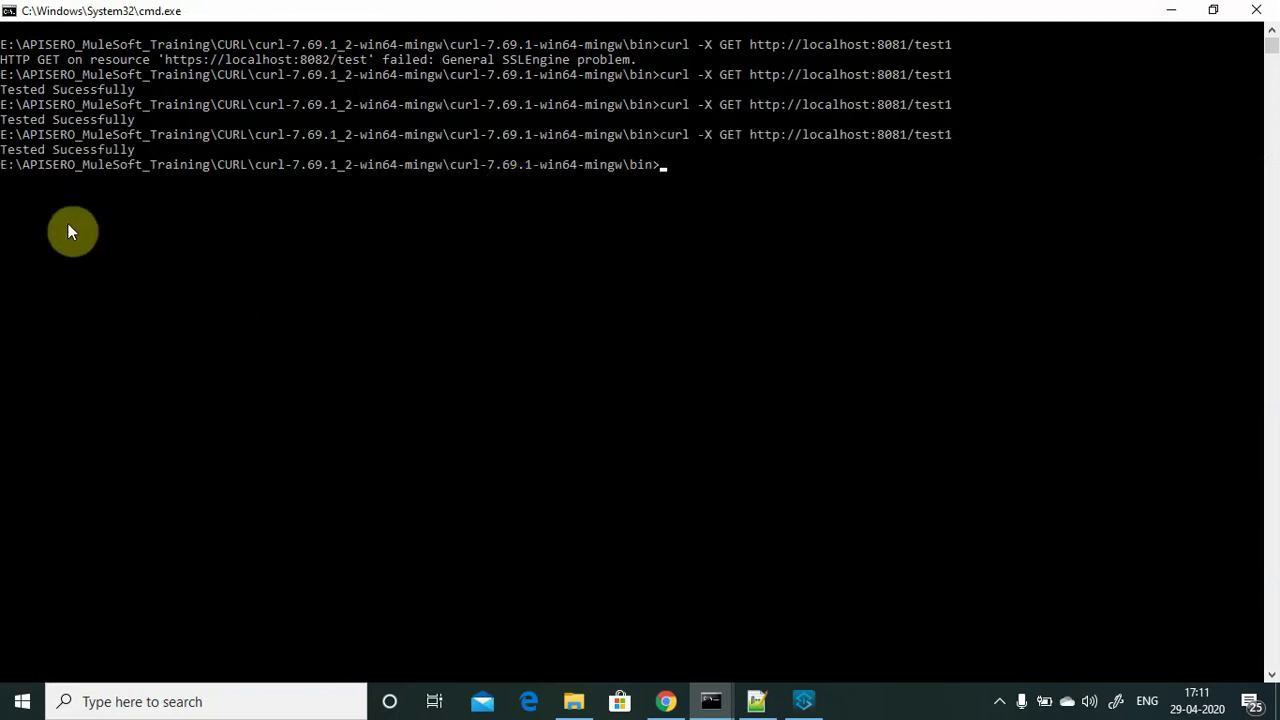
pyautogui.moveTo(3, 150); pyautogui.dragTo(152, 160)
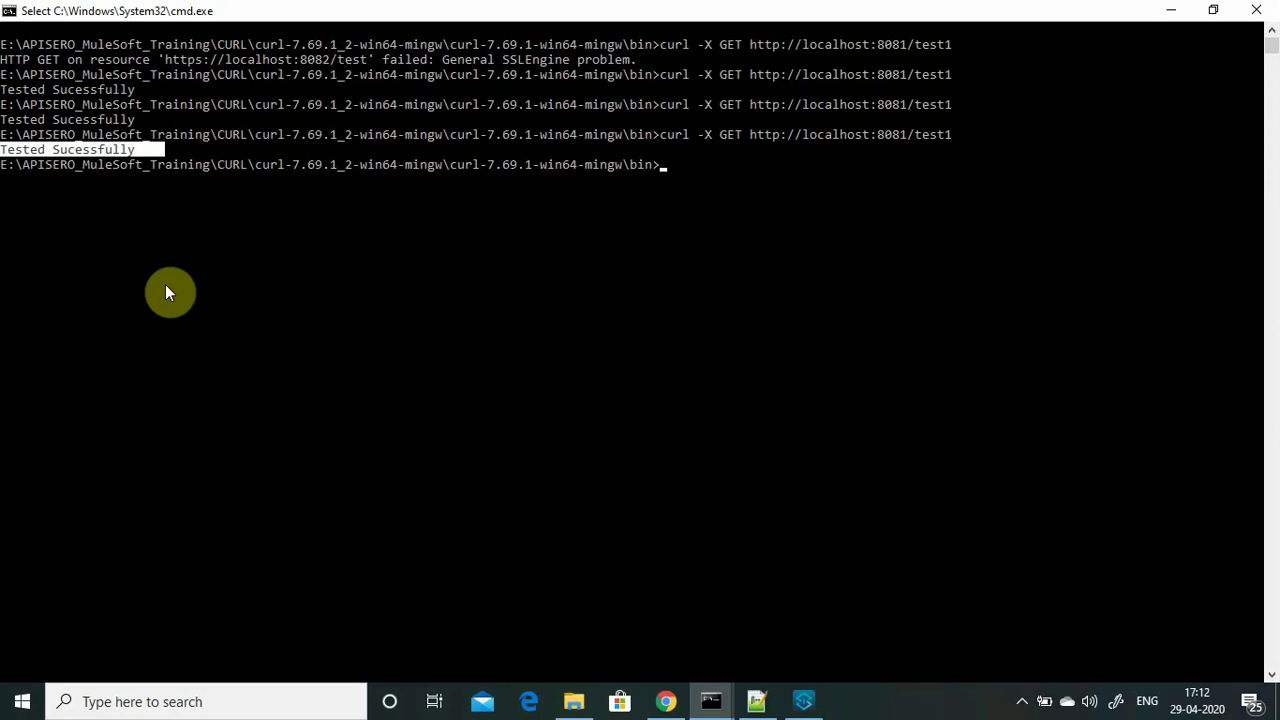
pyautogui.click(1024, 706)
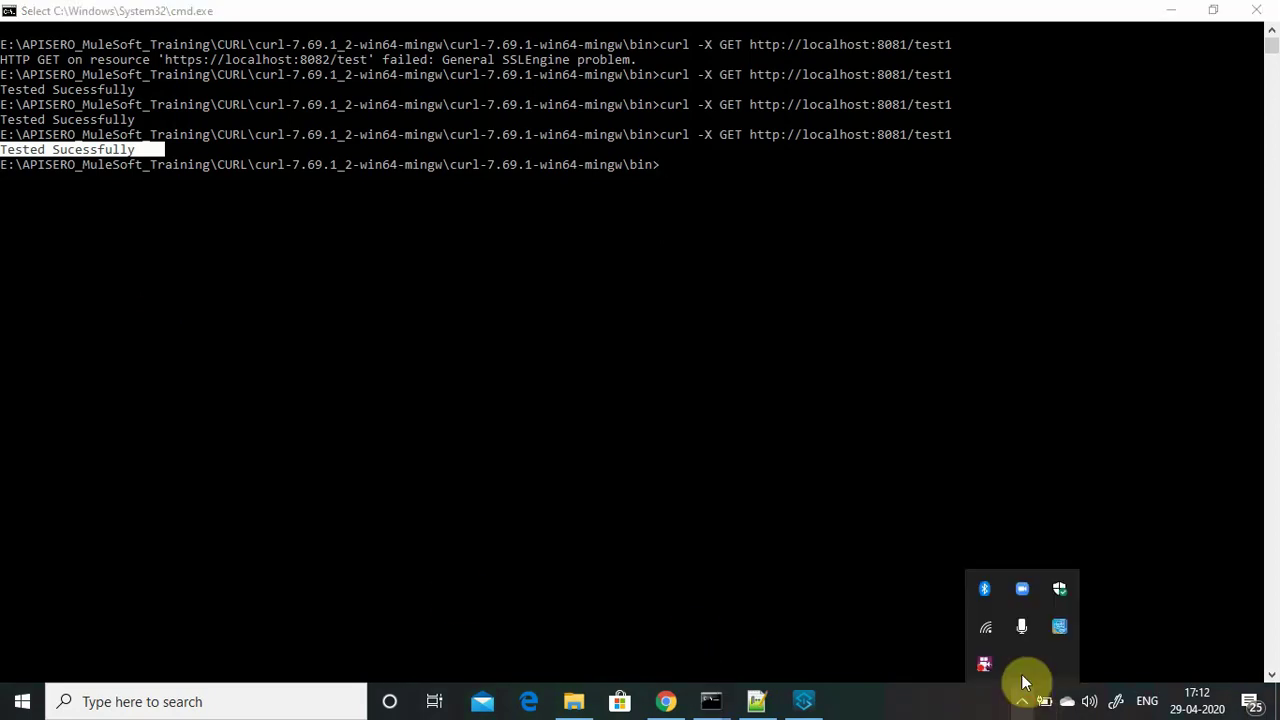